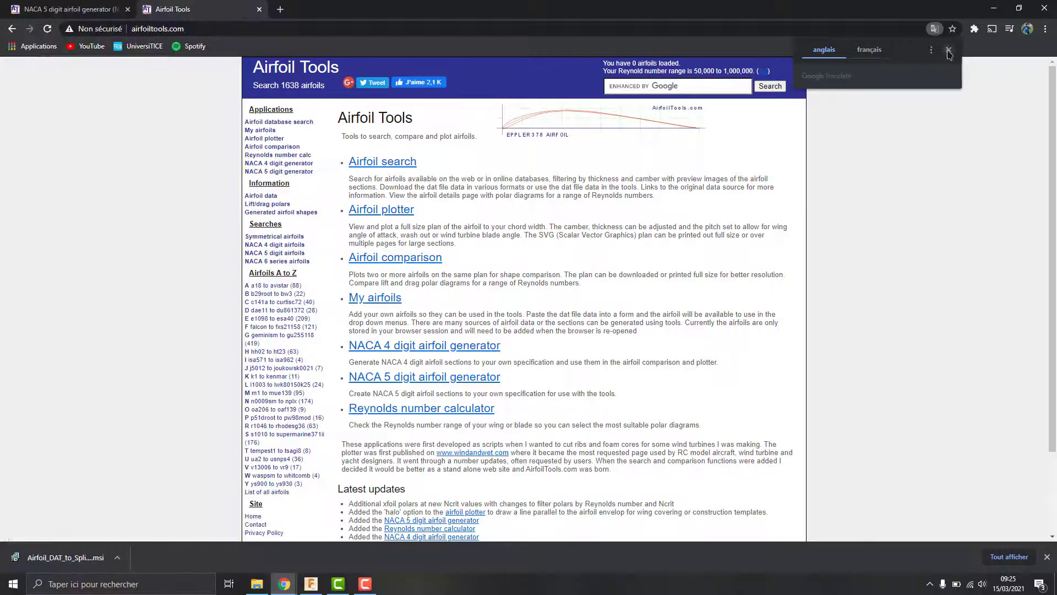
Step: Dismiss the translation popup, browse the NACA 5 digit airfoils list, and go to the NACA 5 digit generator
click(948, 51)
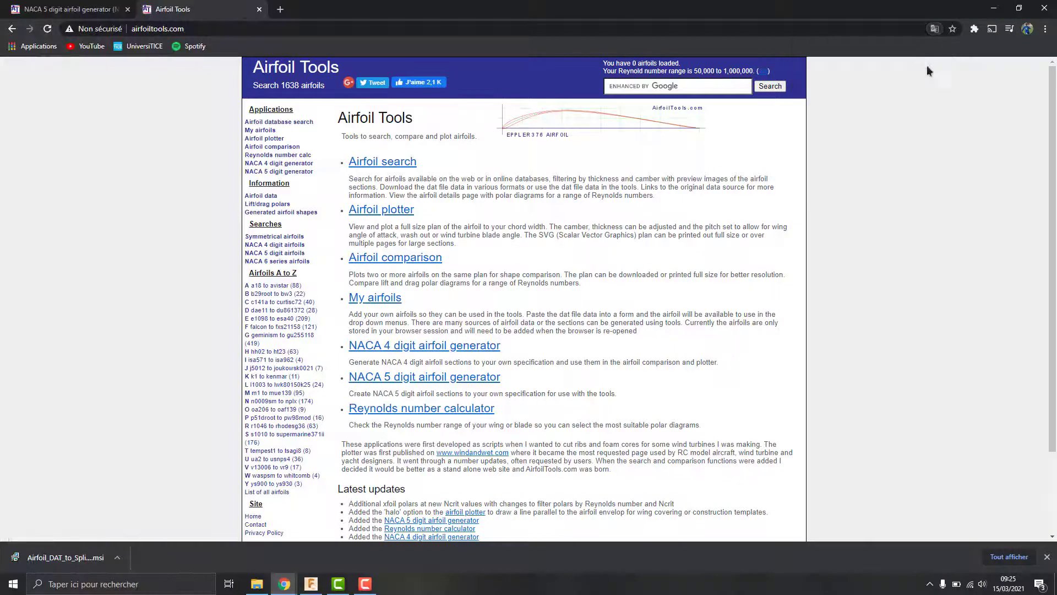
click(296, 254)
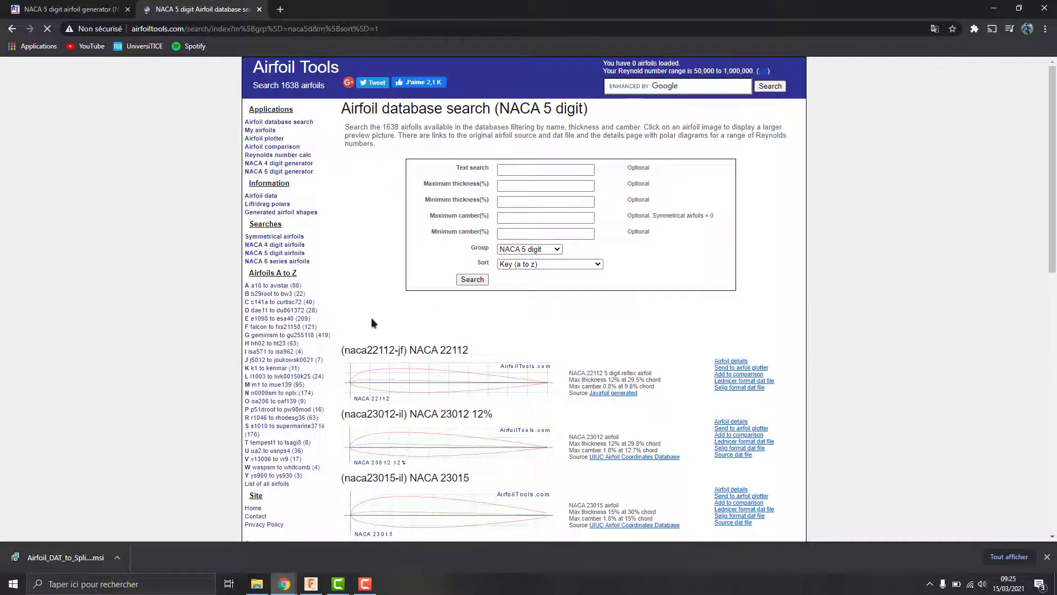
scroll(503, 345, down, 7)
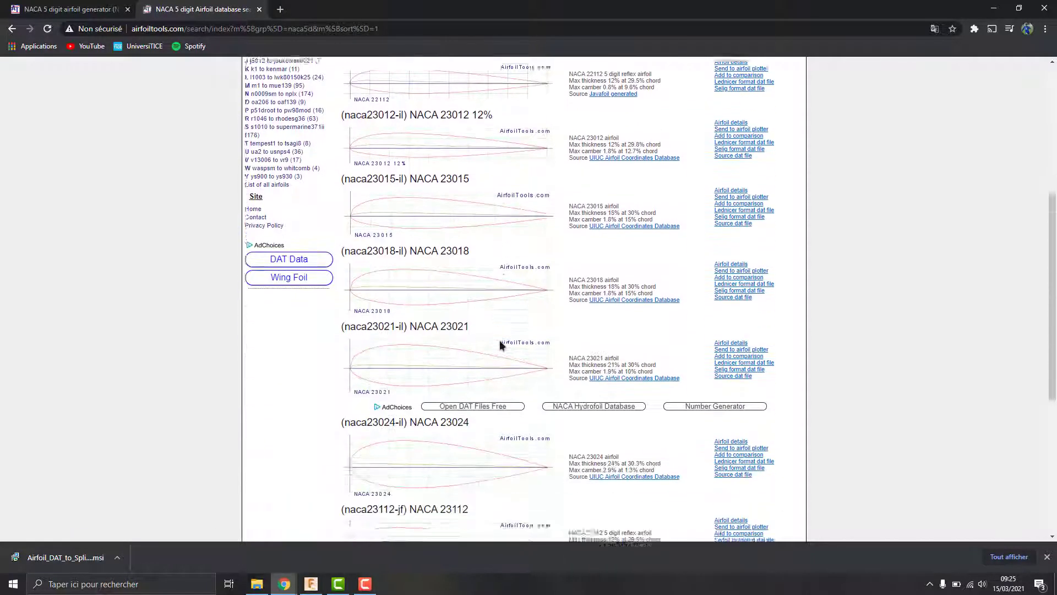
scroll(501, 344, down, 3)
scroll(501, 344, up, 8)
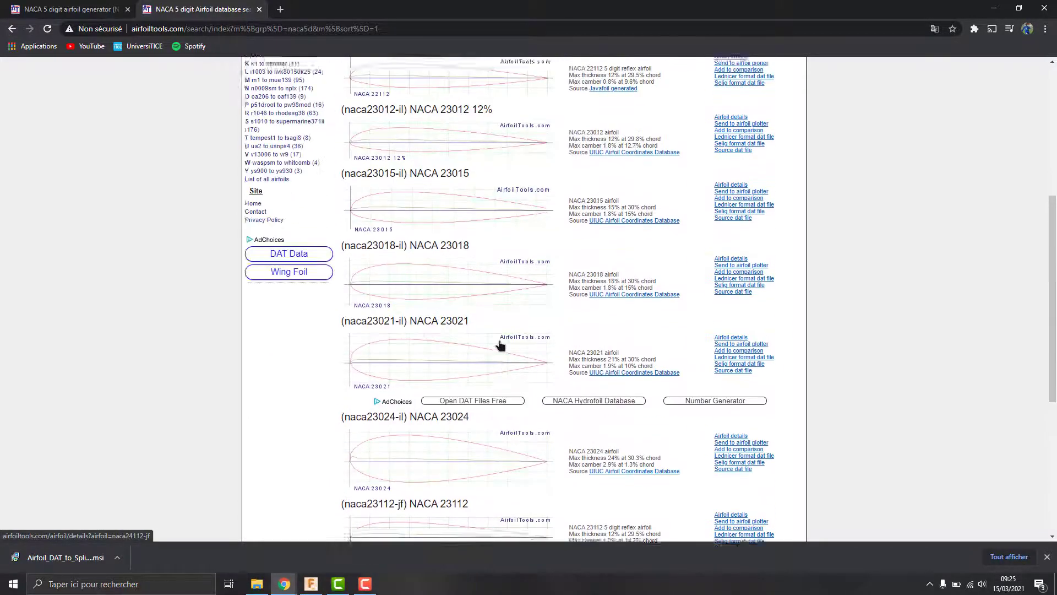
scroll(500, 343, up, 4)
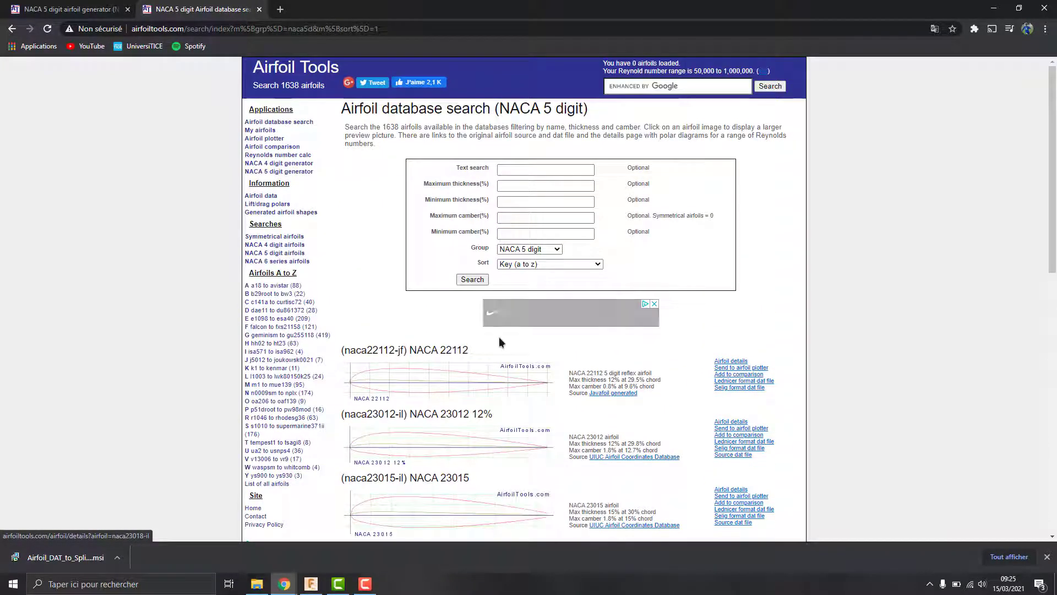
click(294, 177)
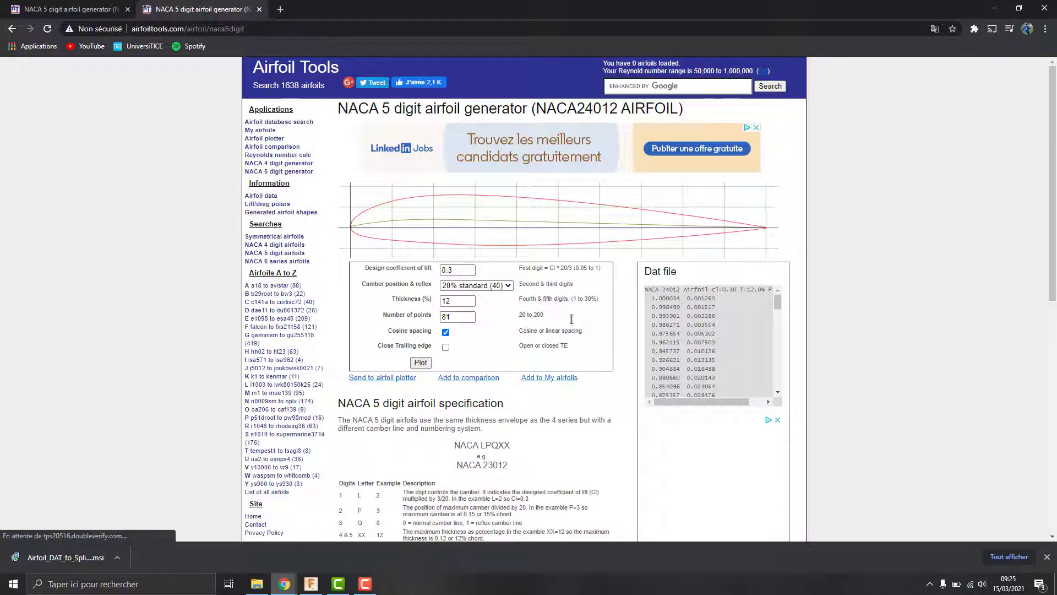
Step: Change the thickness from 12 to 20% and replot the airfoil as NACA24020
drag(538, 108, 618, 109)
double_click(470, 300)
text(20)
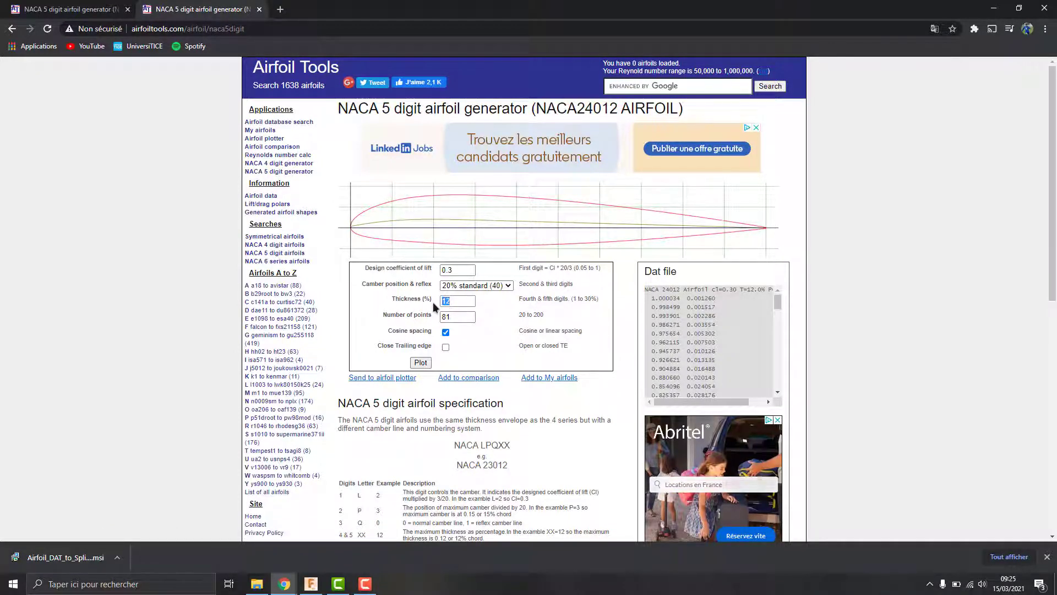
click(421, 362)
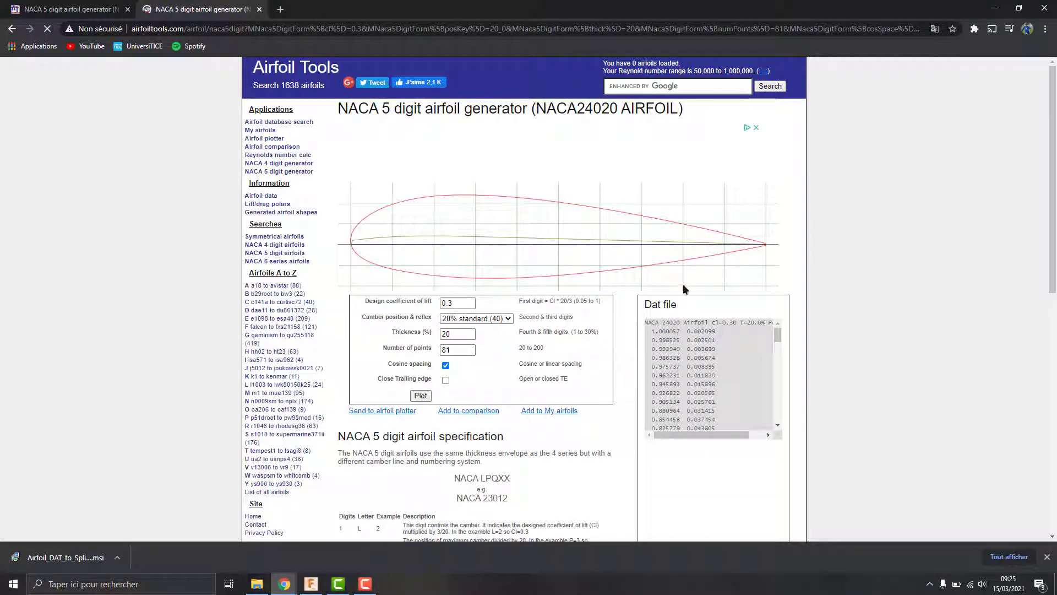
Step: Select the NACA24020 dat file coordinates and copy them with Copier
drag(618, 104, 536, 106)
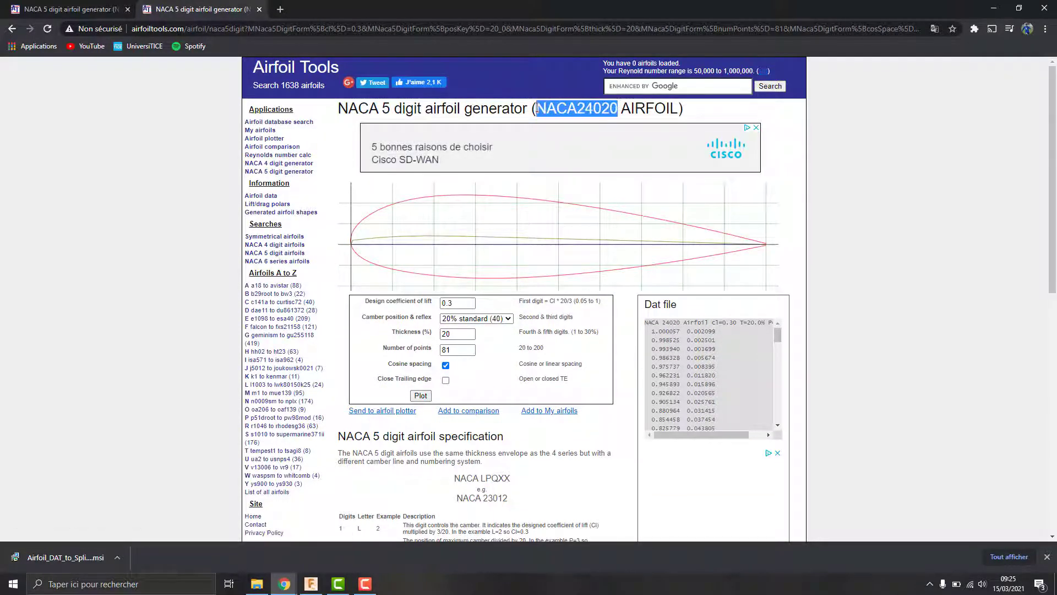
click(631, 341)
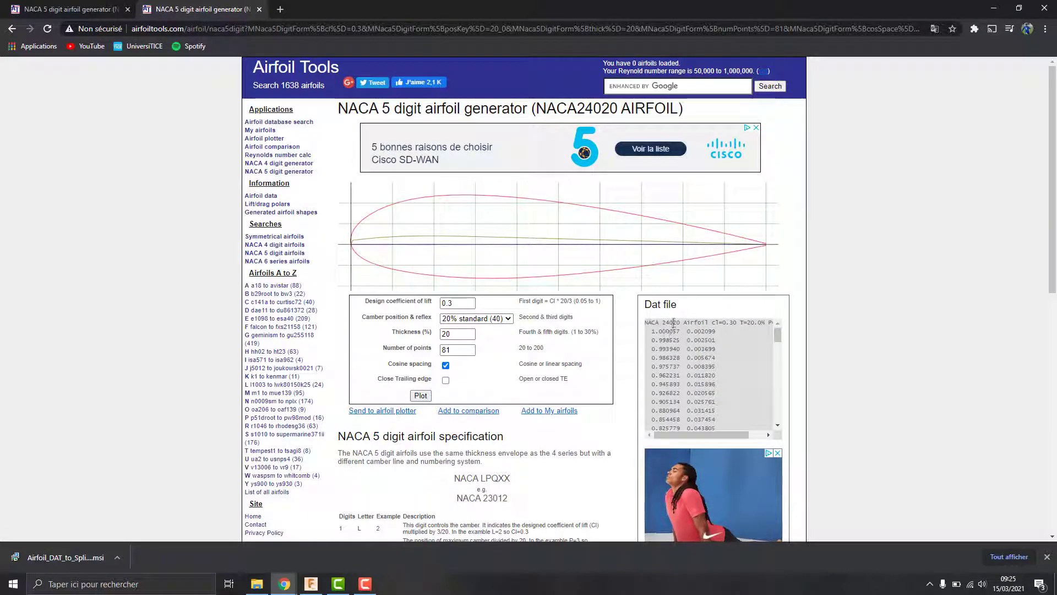
drag(644, 323, 740, 432)
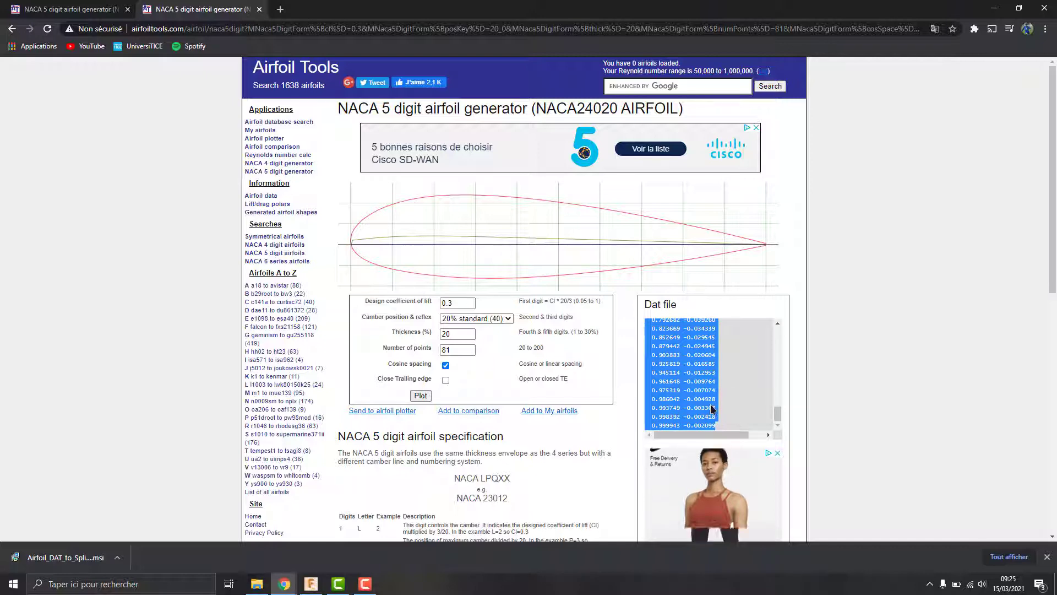
right_click(713, 409)
click(726, 414)
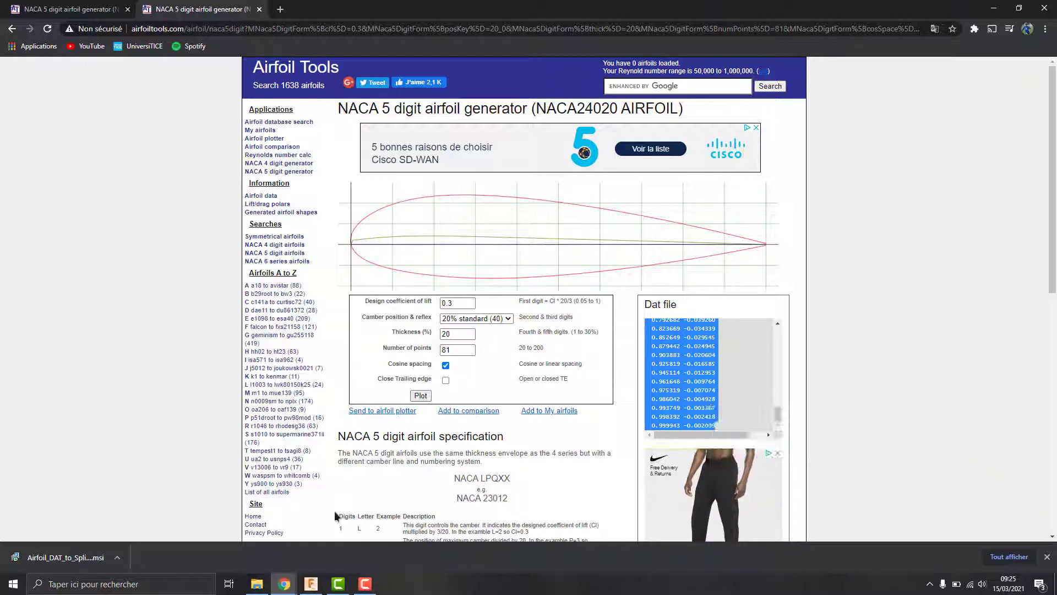
click(129, 585)
Step: Open a new Bloc-notes document and paste the copied airfoil coordinates
text(bloc)
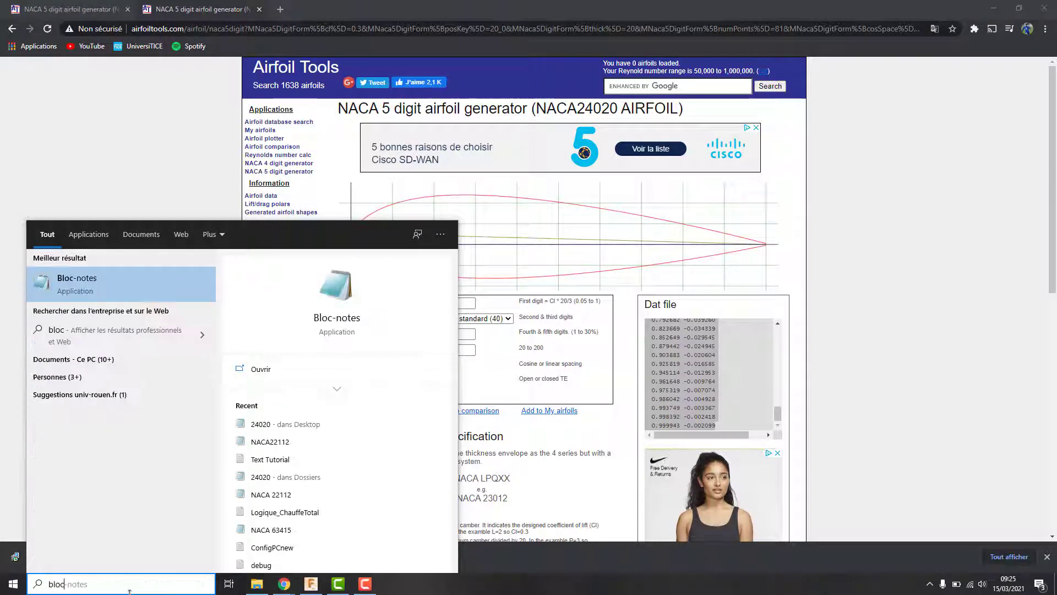
click(172, 289)
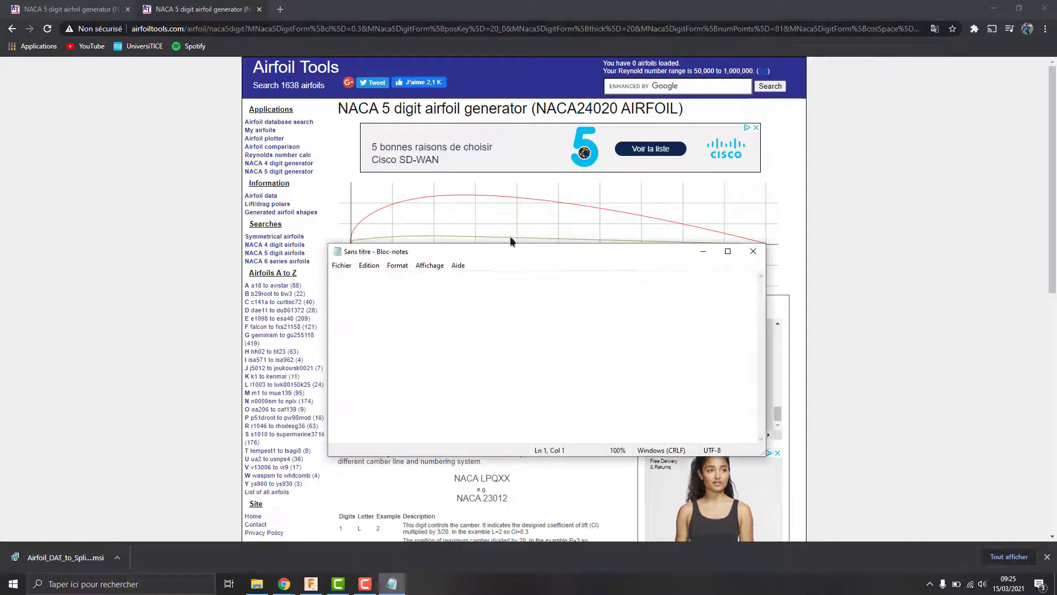
drag(517, 246, 553, 61)
right_click(431, 97)
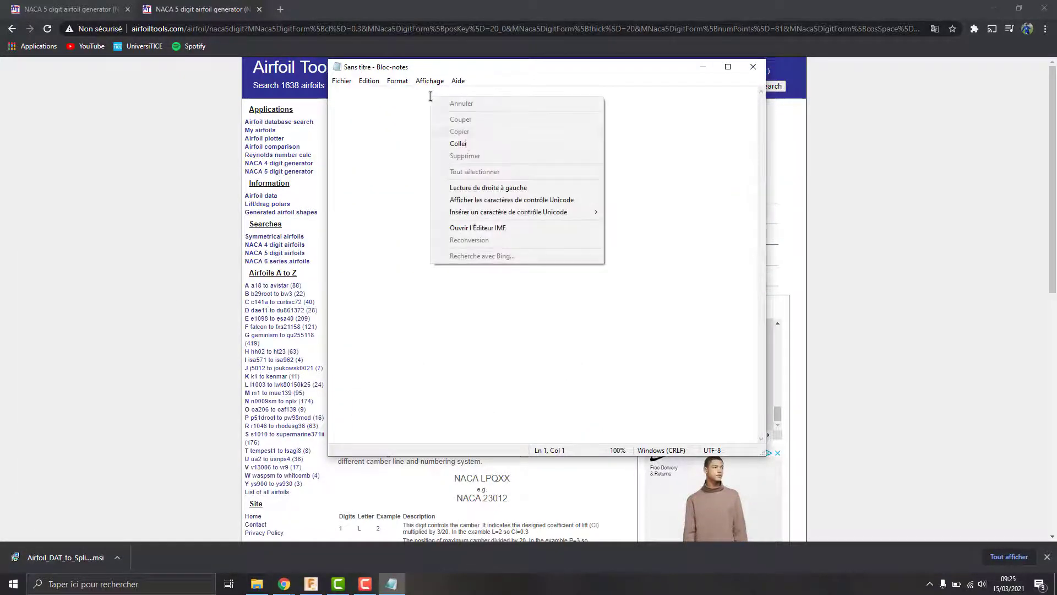
click(466, 144)
scroll(619, 215, up, 15)
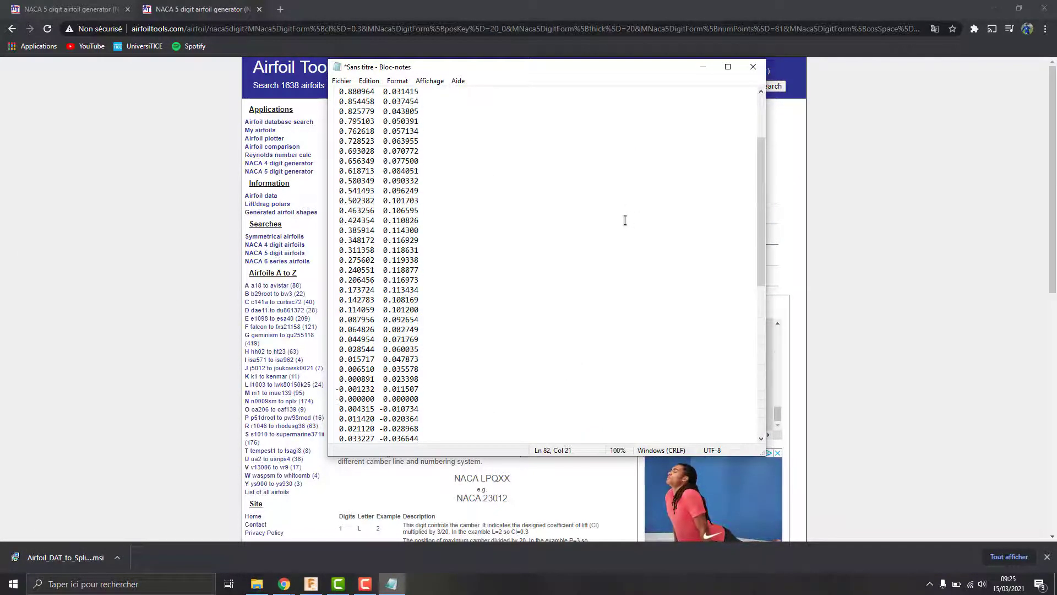
Step: Save the notes as 24020.dat with type Tous les fichiers, overwriting the existing file, then close Notepad
click(341, 81)
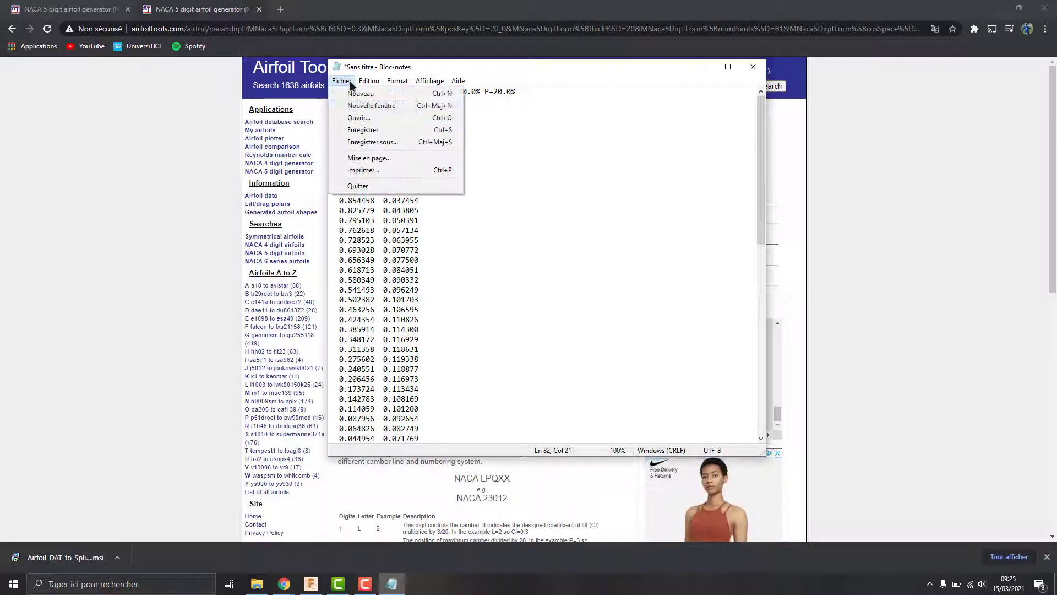
click(379, 142)
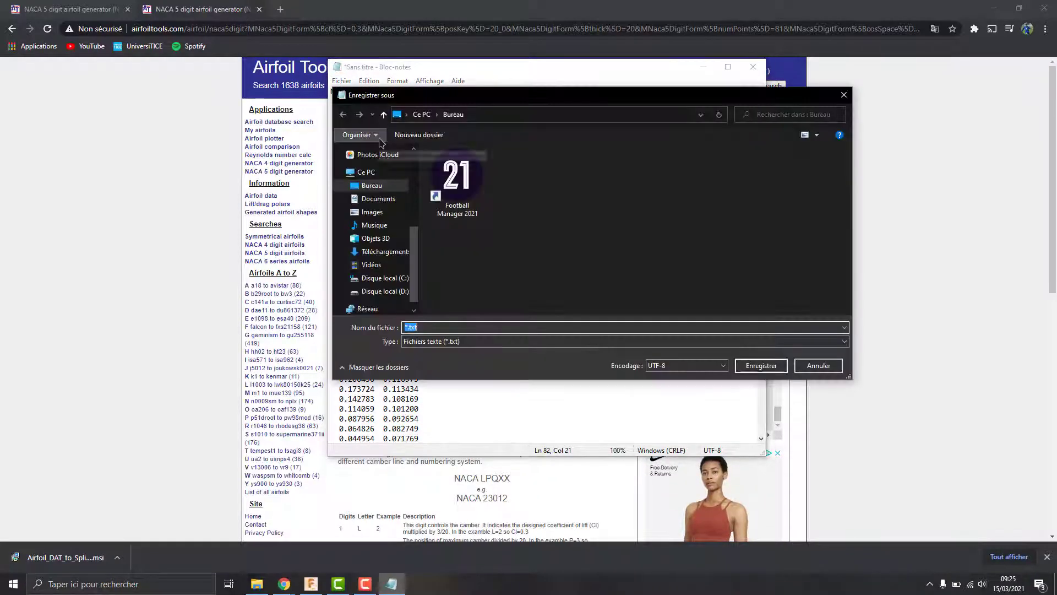
click(445, 342)
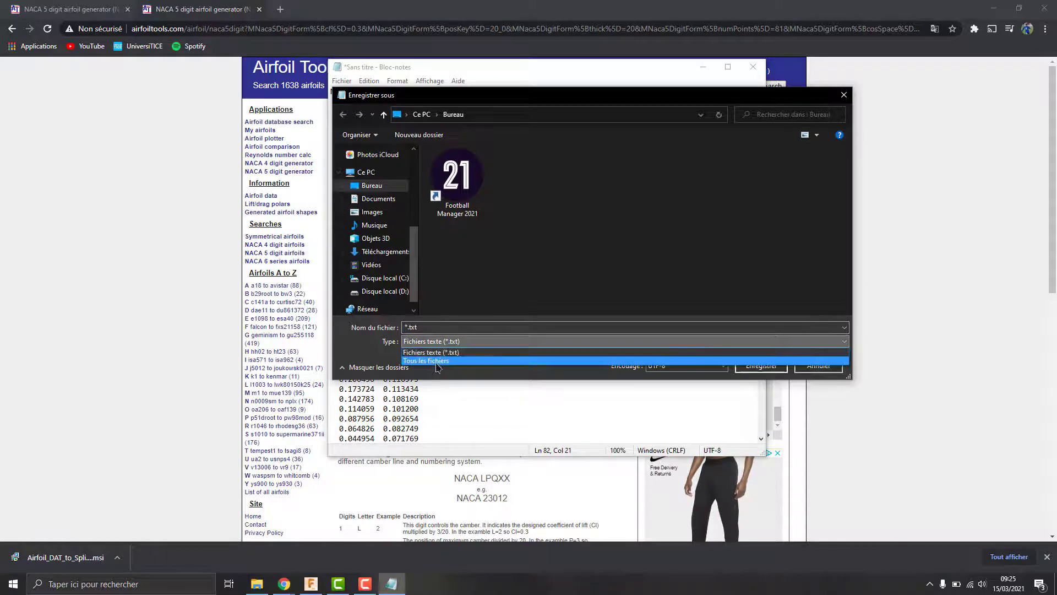
click(441, 355)
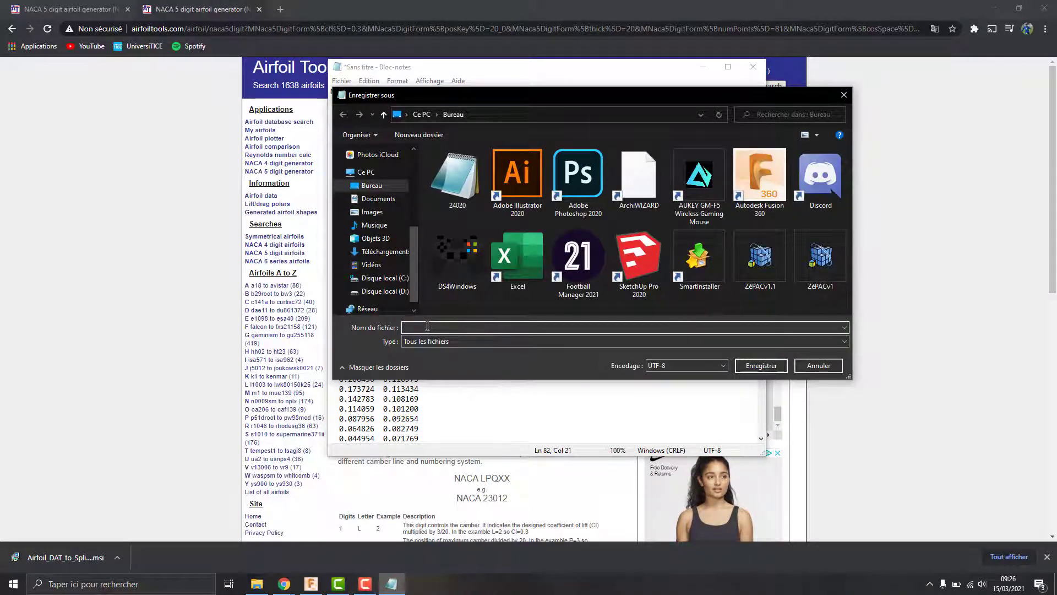
text(24024)
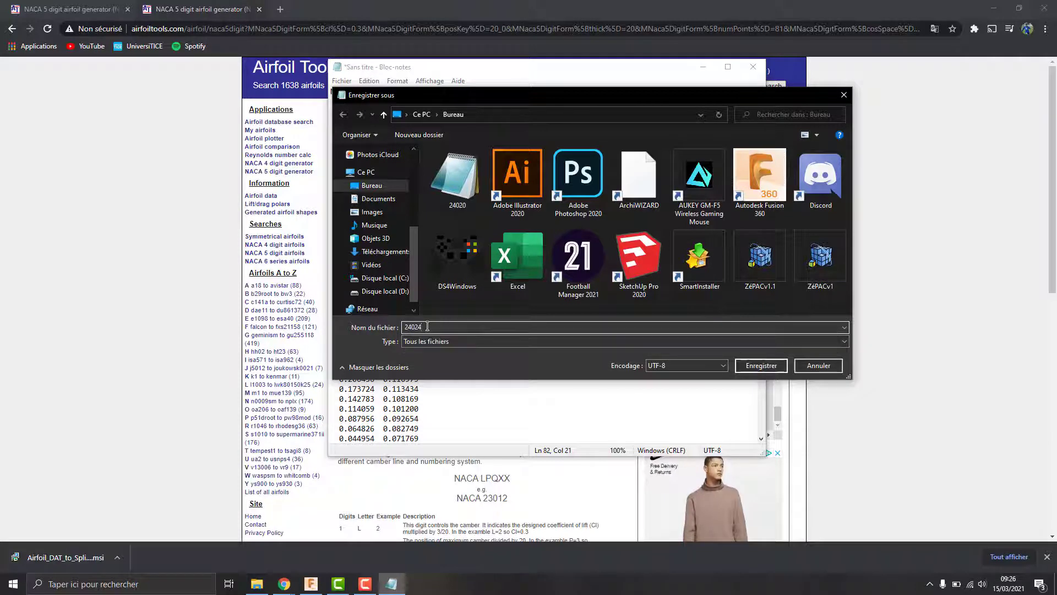
key(BackSpace)
text(0)
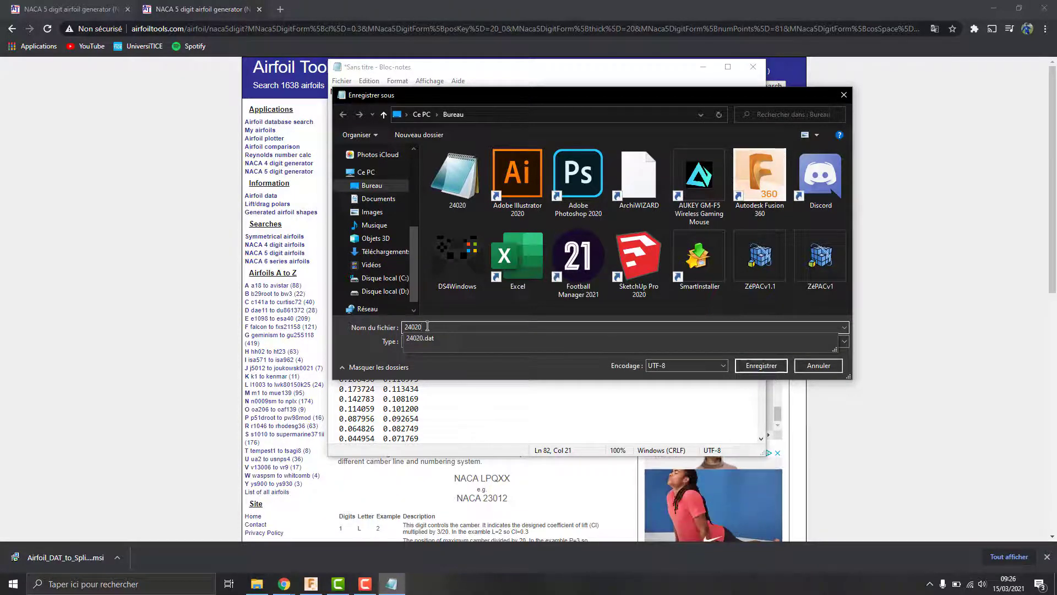
click(435, 338)
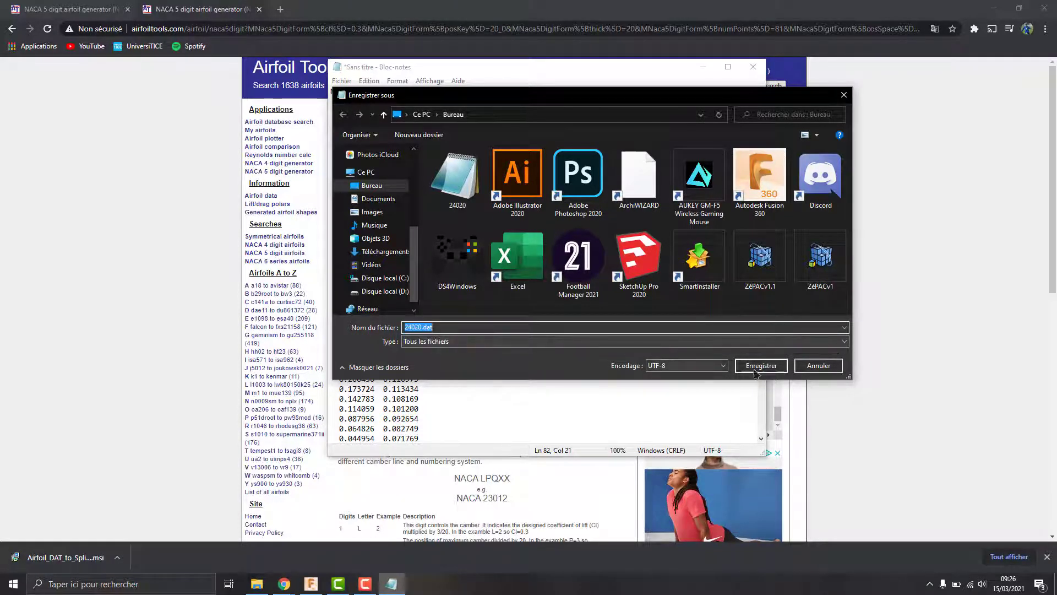
click(759, 366)
click(556, 292)
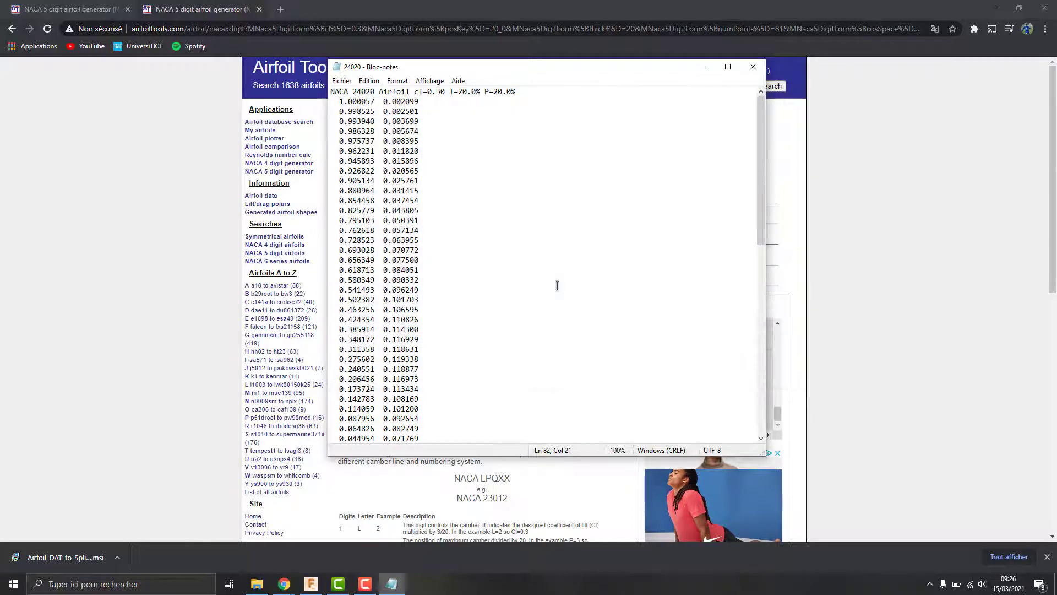
click(755, 69)
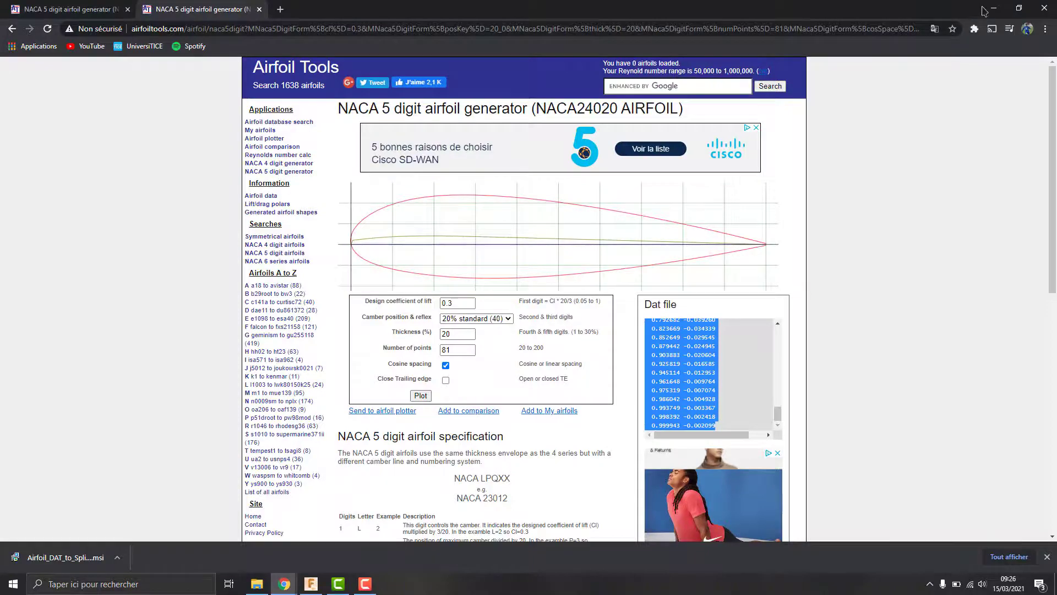
Step: In Fusion 360, create an offset construction plane from the XZ origin plane and view it from the front
click(991, 9)
click(309, 586)
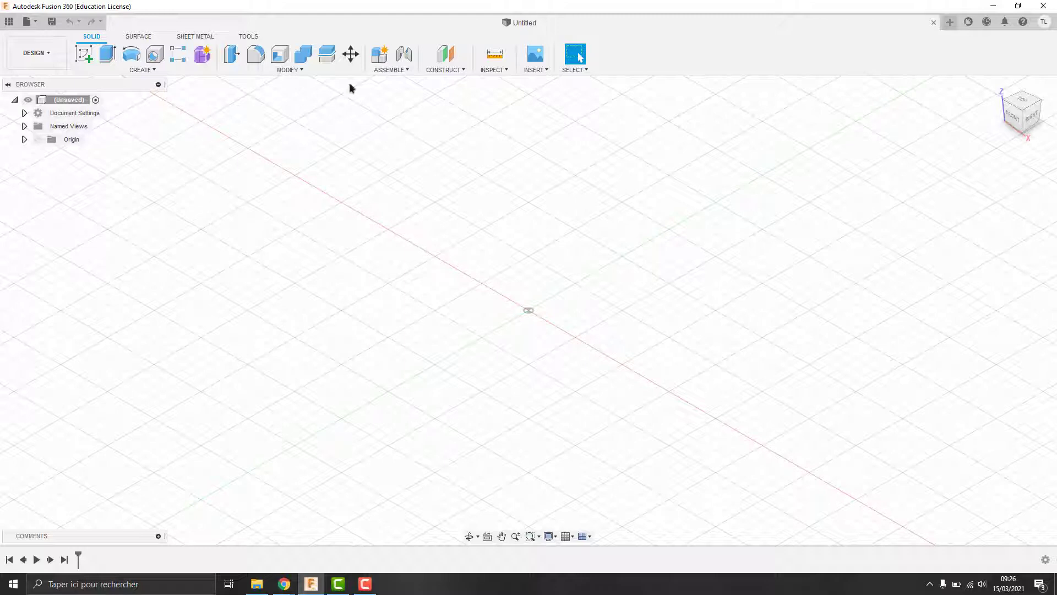
click(441, 71)
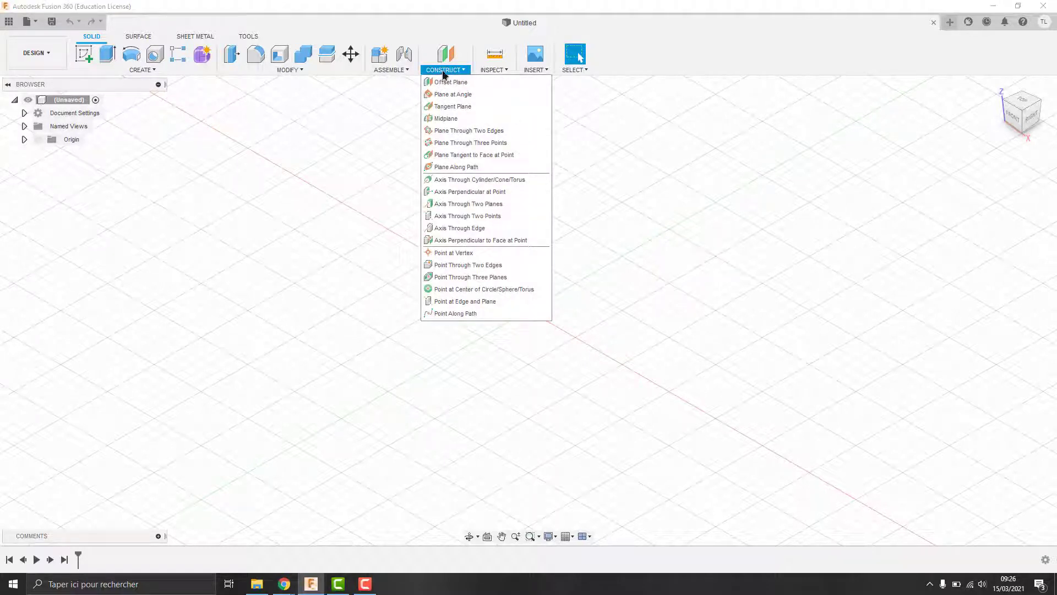
click(446, 83)
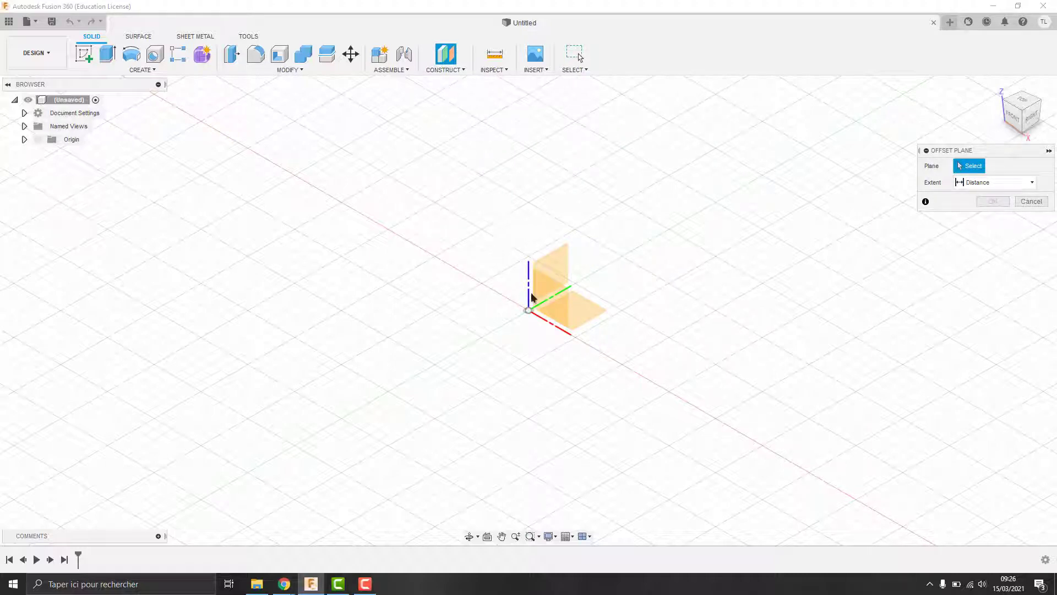
click(548, 297)
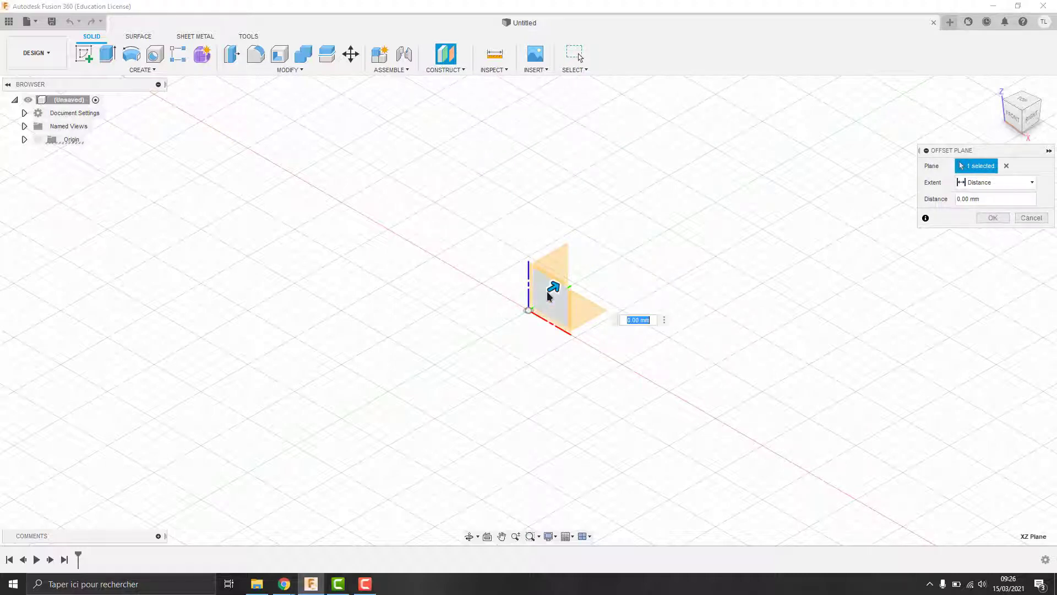
click(1003, 220)
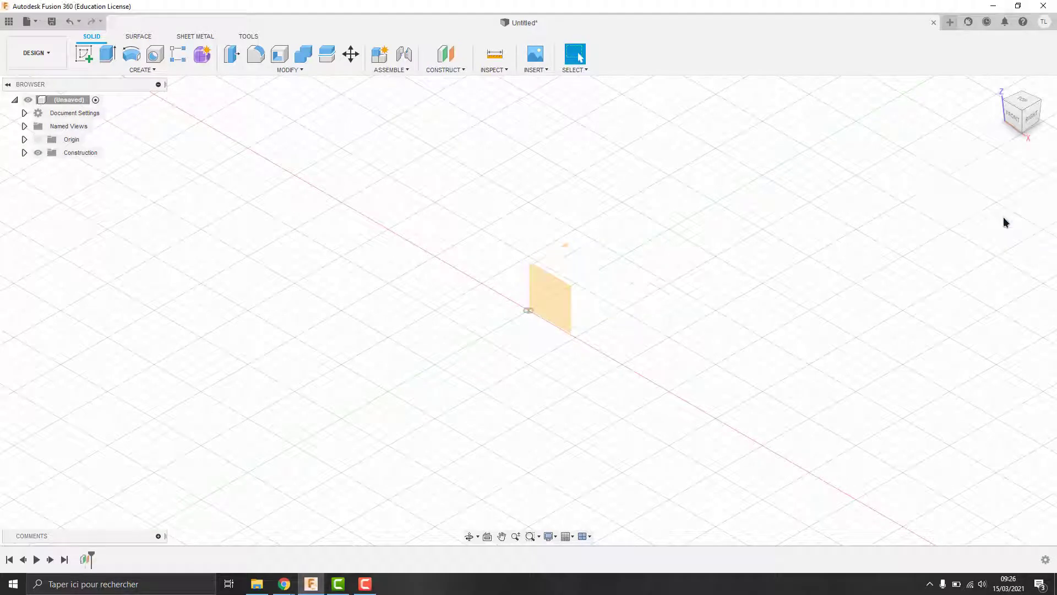
click(1014, 120)
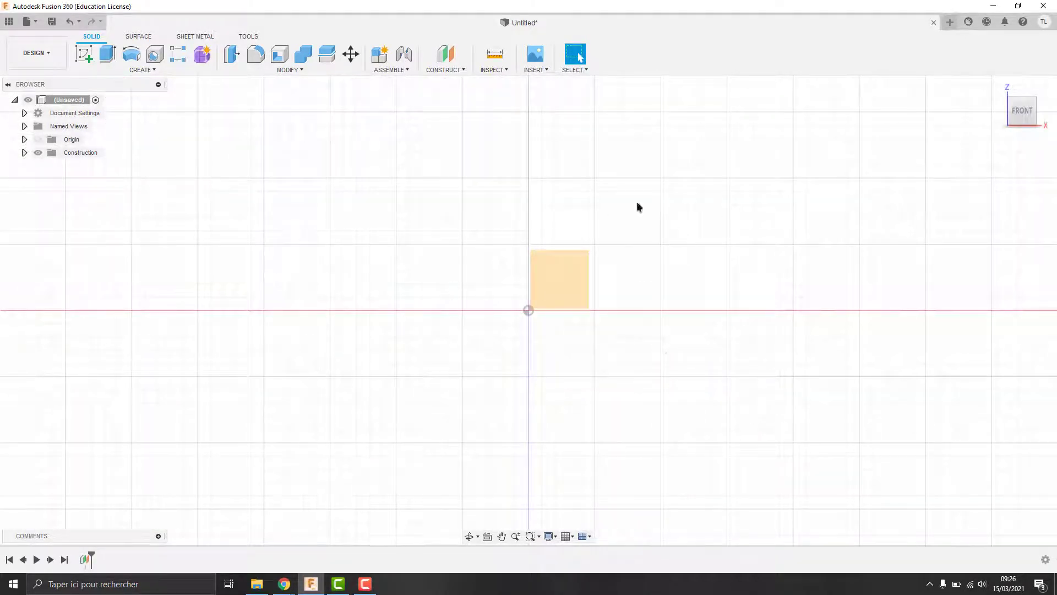
click(249, 37)
click(171, 71)
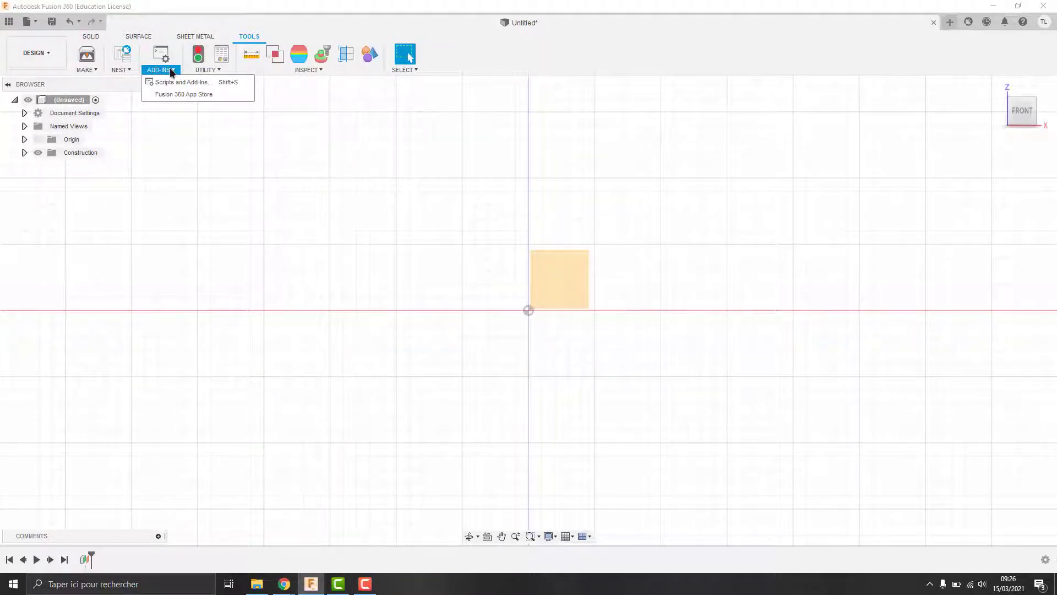
Step: Run the Airfoil_DAT_to_Spline_v2.0 script on the construction plane and load 24020.dat from the desktop
click(173, 81)
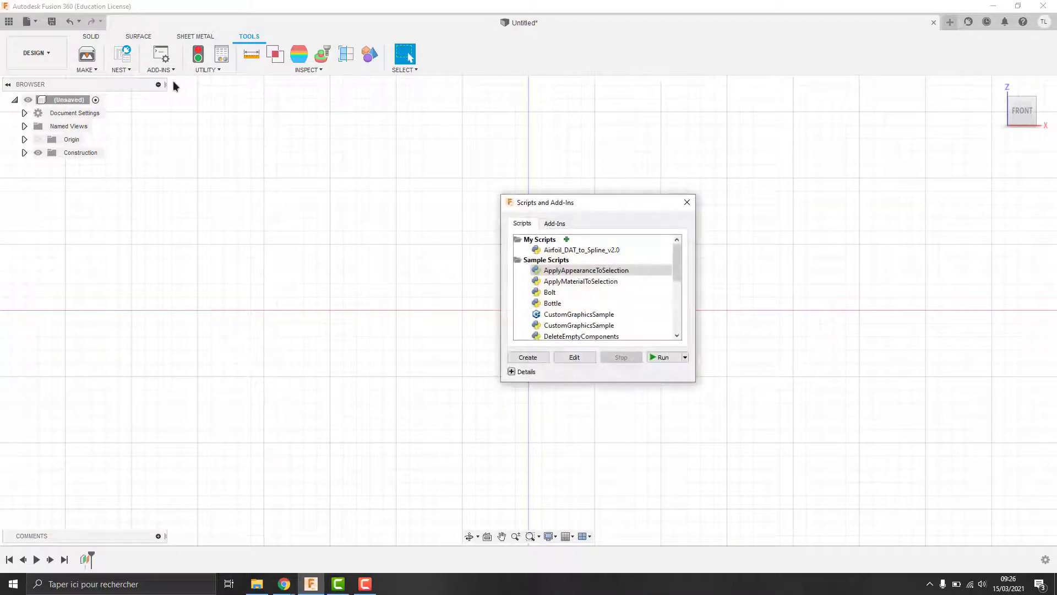
click(582, 251)
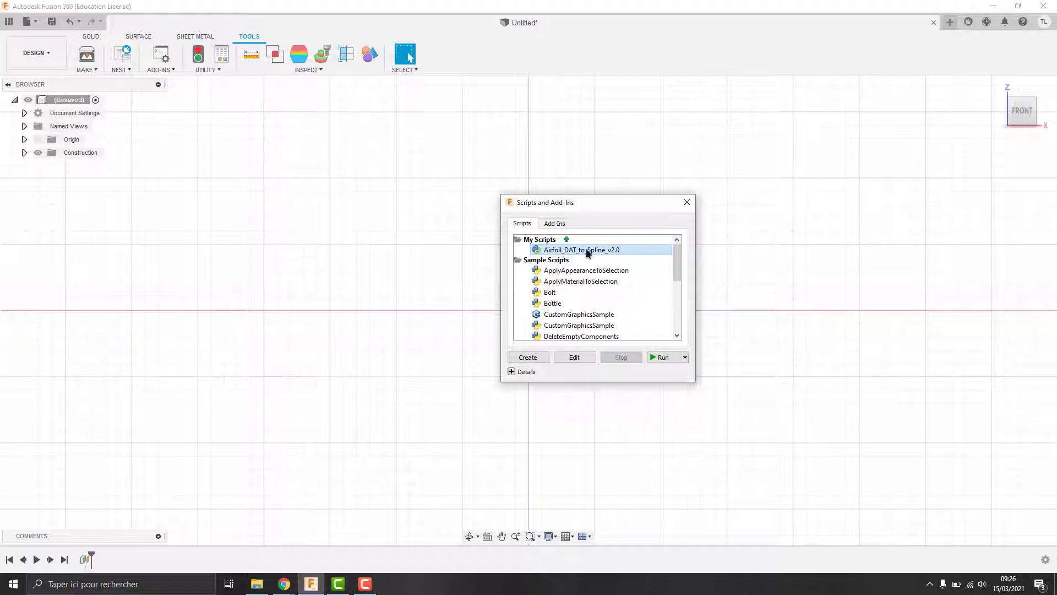
click(670, 359)
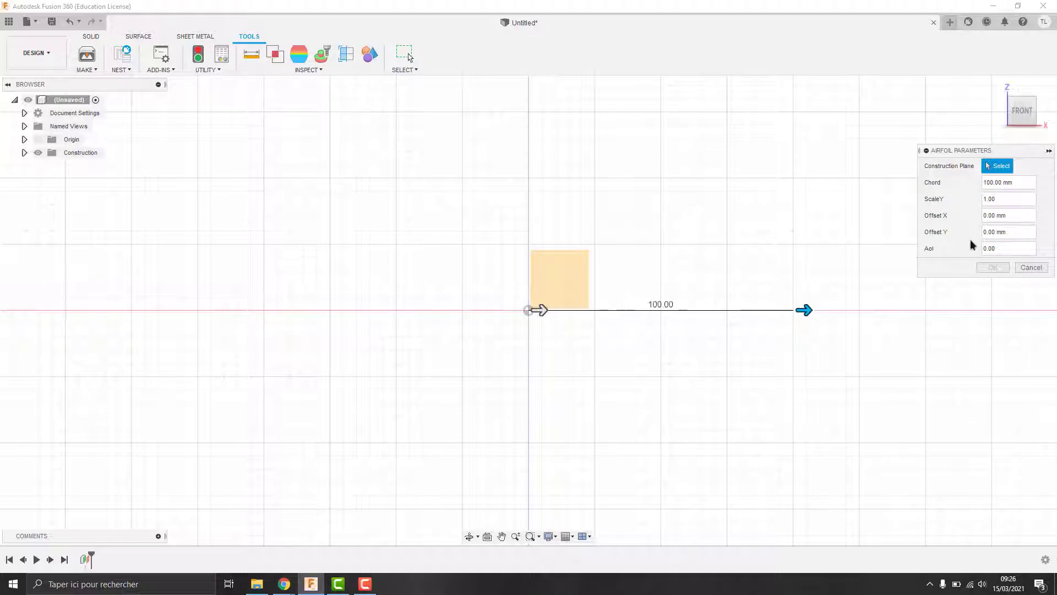
click(568, 280)
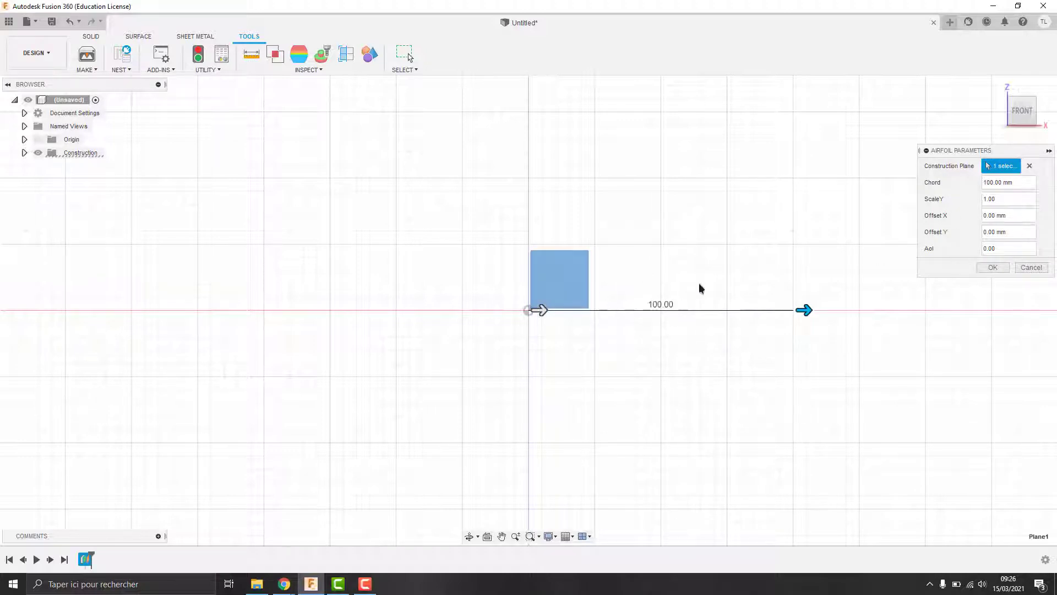
click(992, 268)
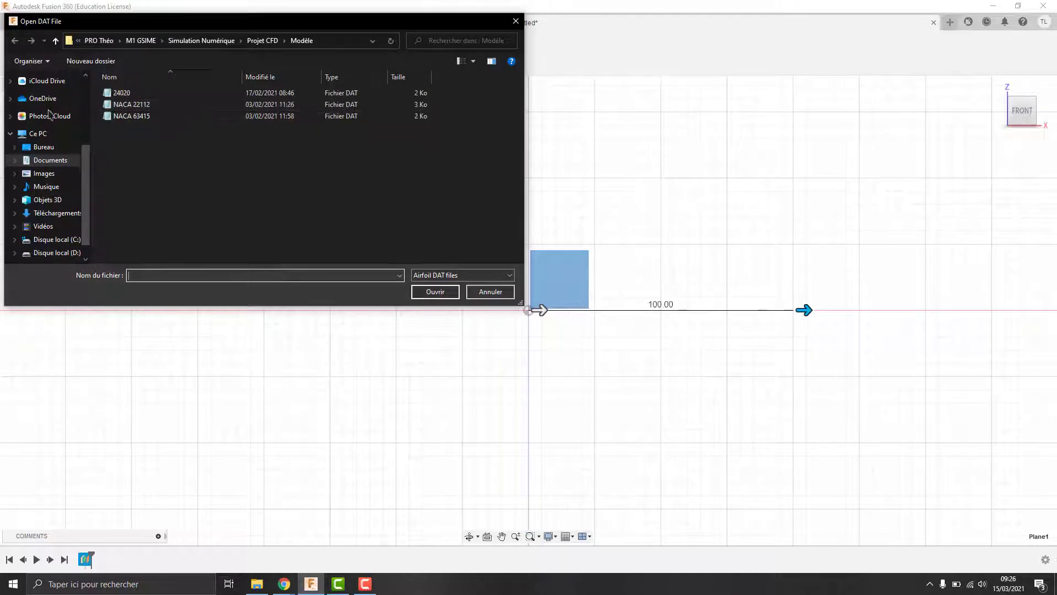
click(44, 147)
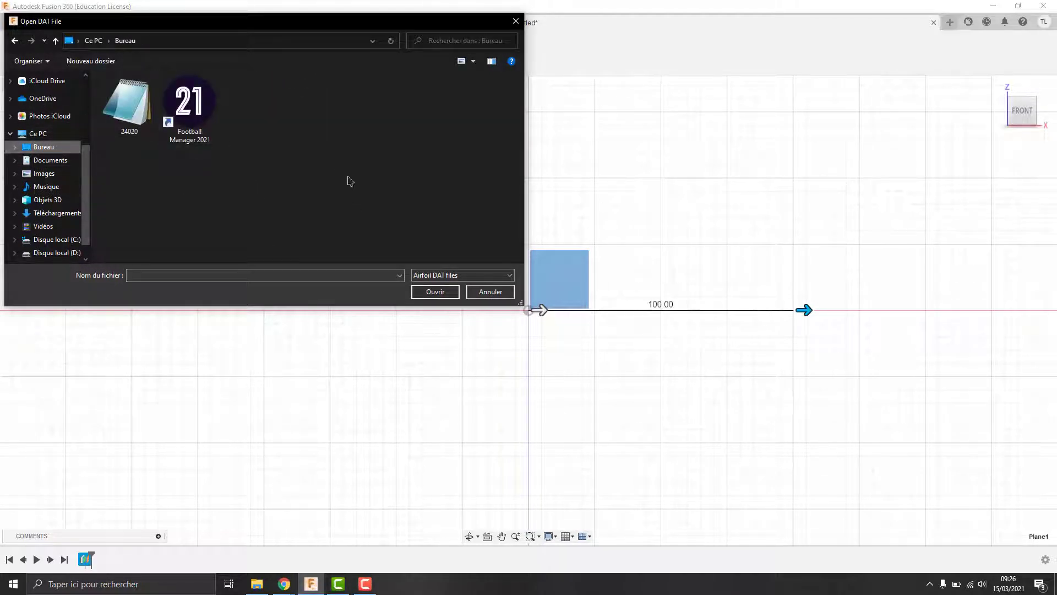
click(117, 115)
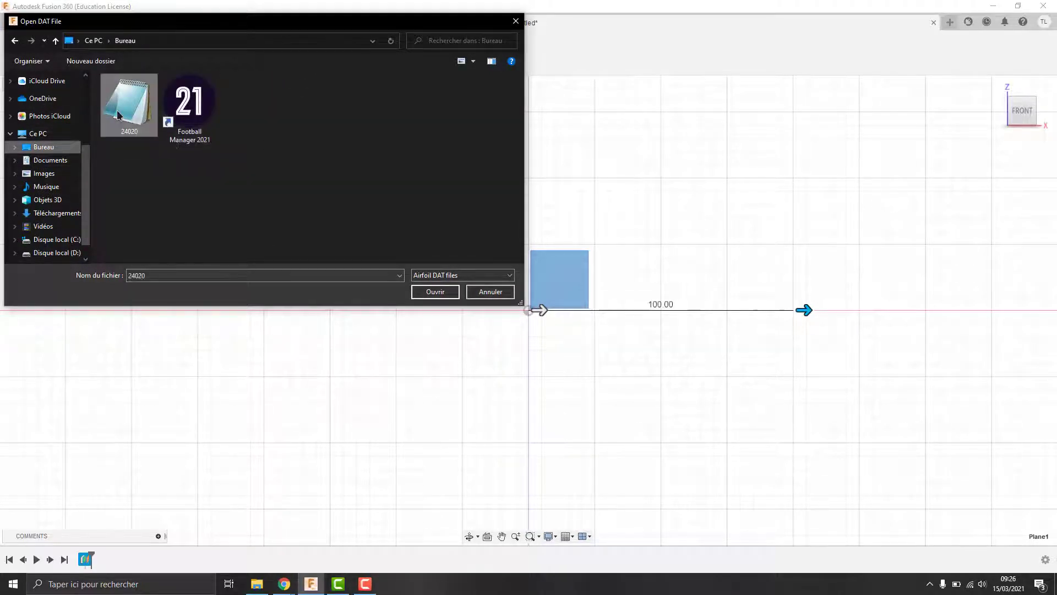
click(455, 292)
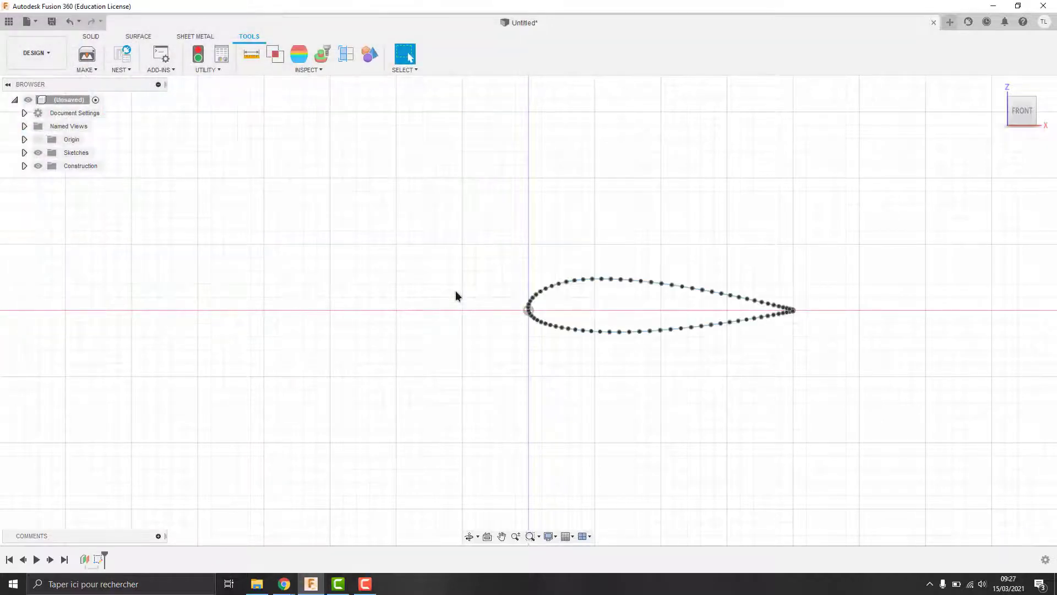
Step: Drag the spline's trailing-edge end onto the lower end point to close the airfoil profile
scroll(821, 331, down, 1)
scroll(820, 331, up, 4)
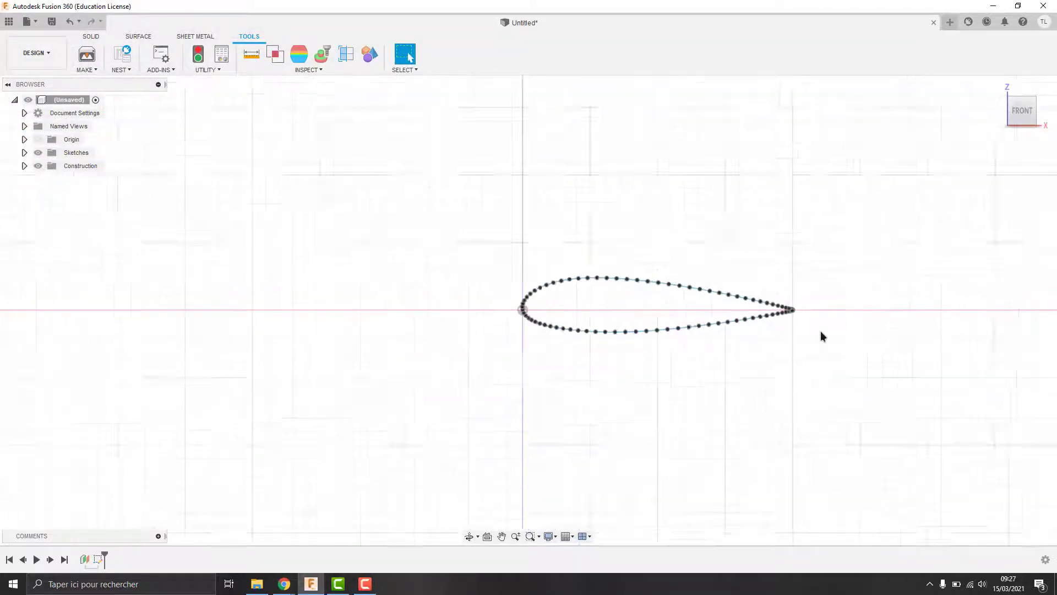
scroll(803, 298, up, 2)
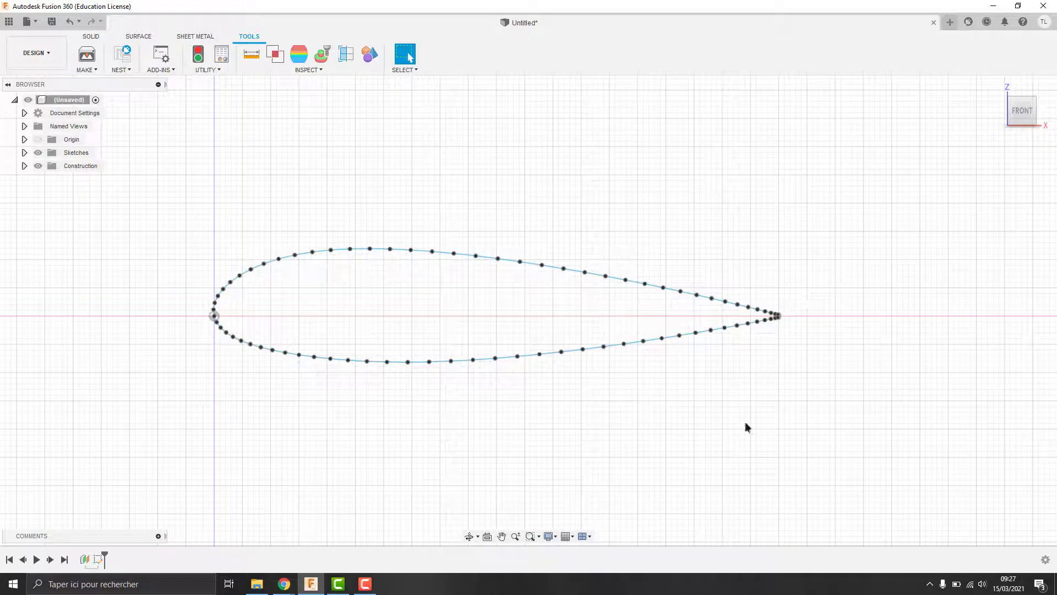
scroll(779, 316, up, 6)
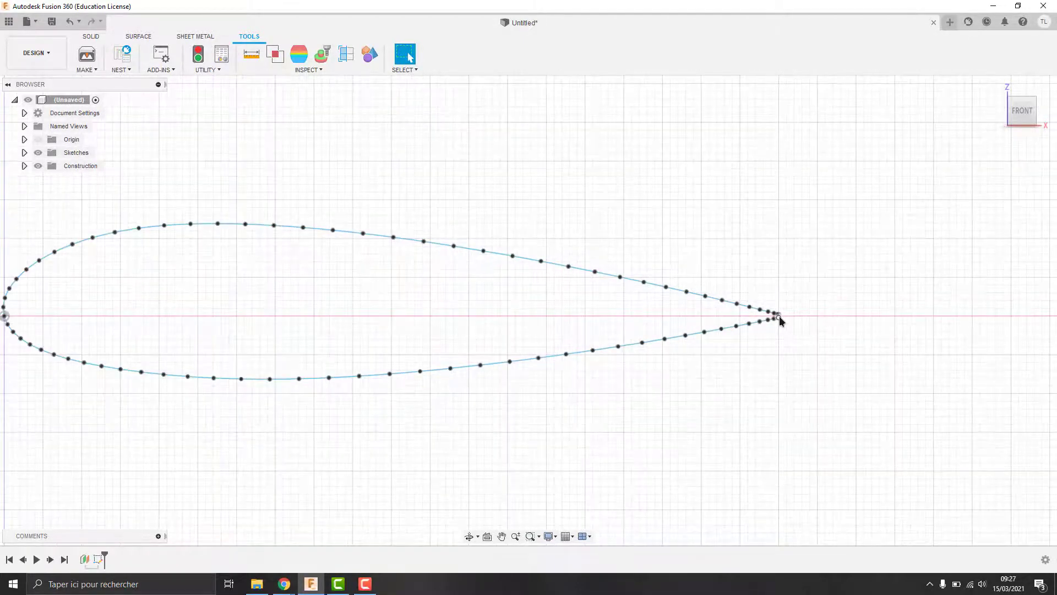
scroll(780, 316, up, 1)
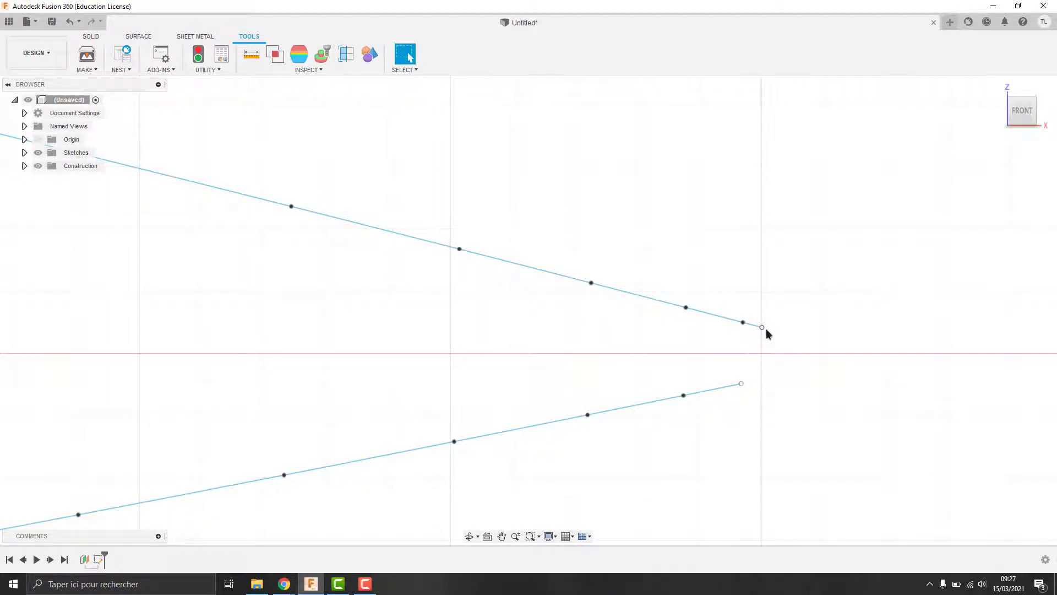
mouse_move(762, 329)
mouse_down()
mouse_move(768, 356)
mouse_move(742, 385)
mouse_up()
scroll(768, 347, up, 2)
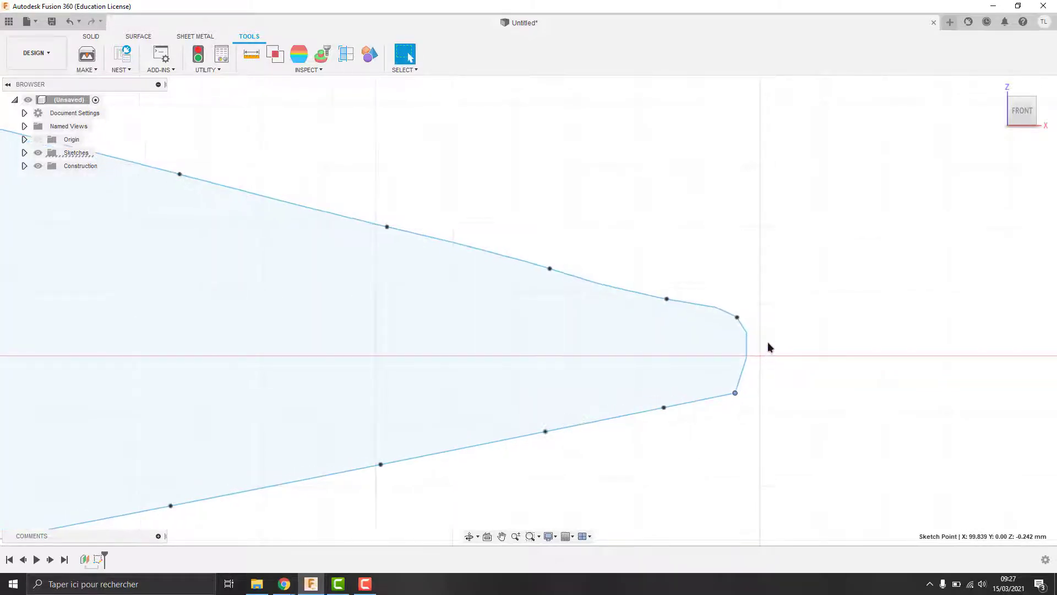
scroll(757, 339, down, 2)
scroll(437, 316, down, 2)
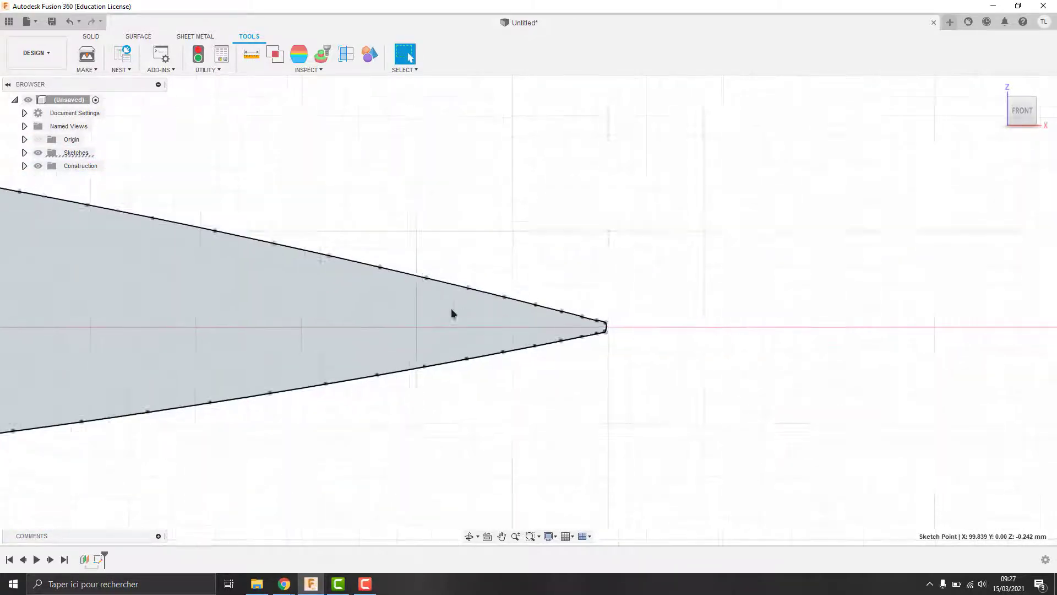
scroll(872, 280, down, 5)
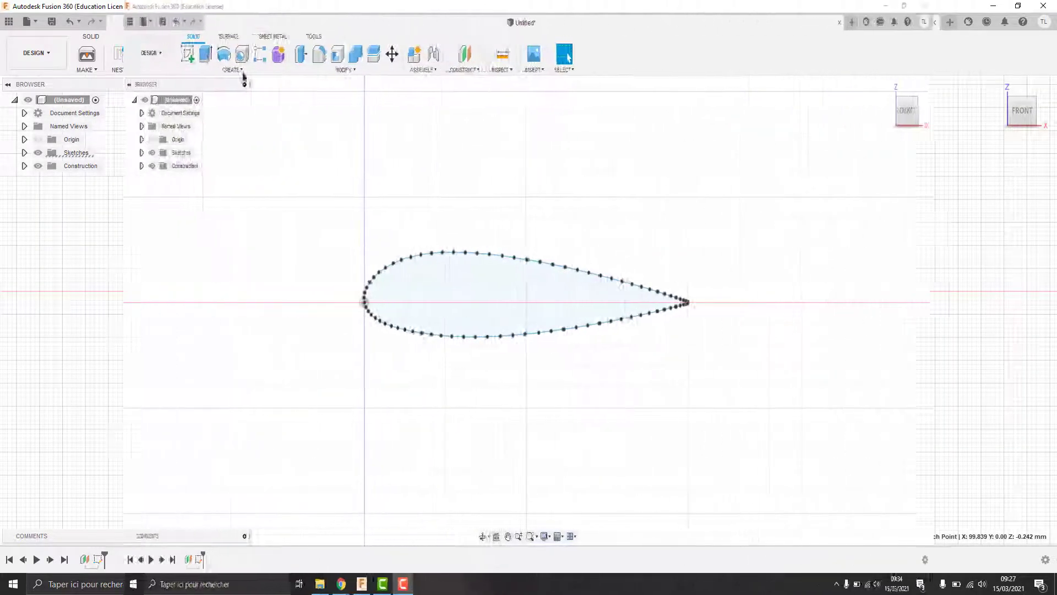
Step: Start a new sketch on the front XZ plane, abandoning an accidental new component
click(167, 68)
click(131, 79)
click(1023, 296)
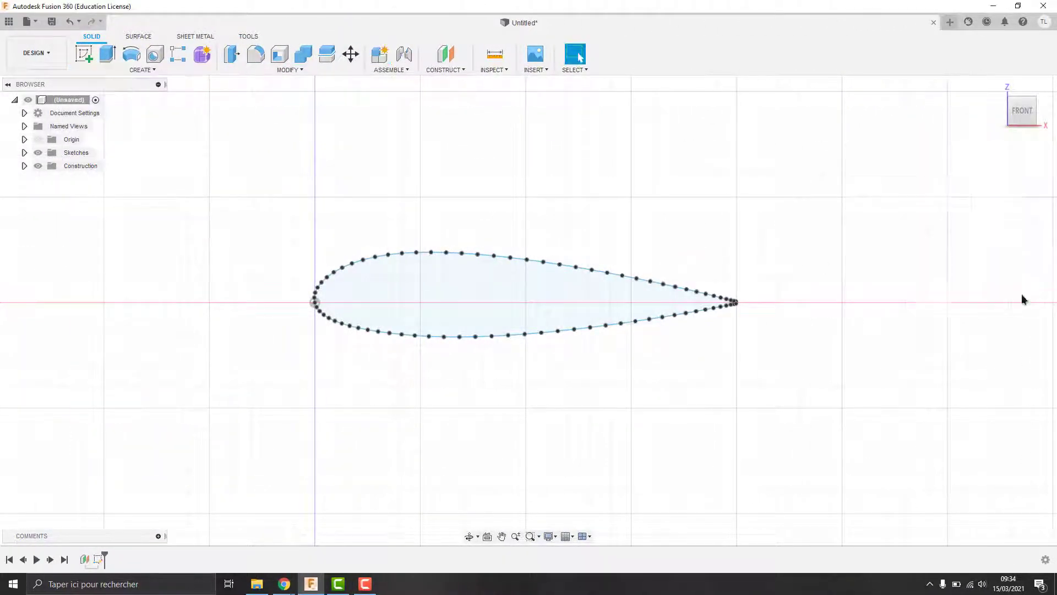
click(84, 53)
click(342, 258)
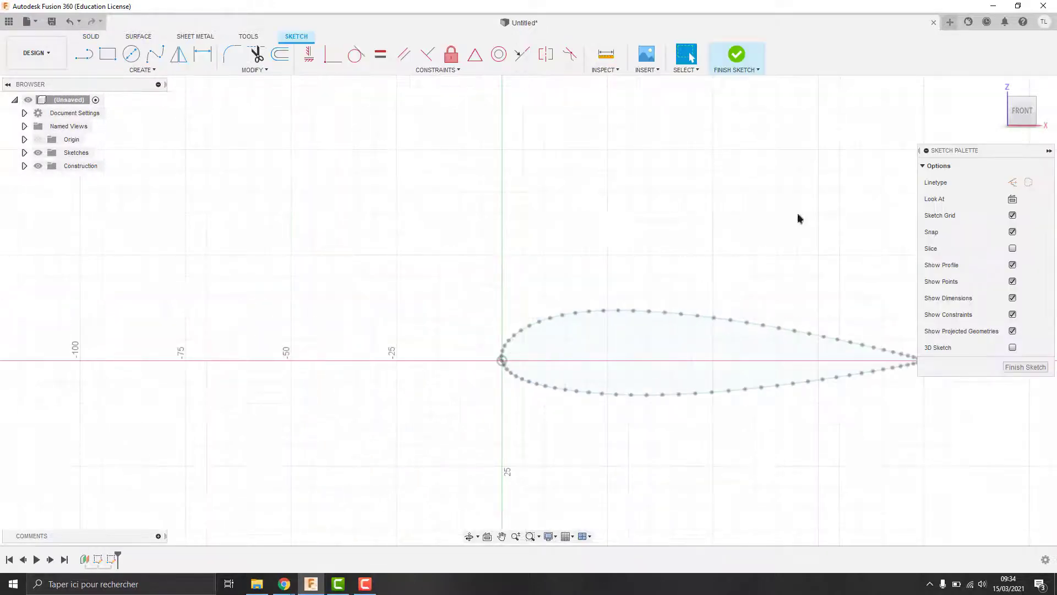
Step: Draw 100 mm vertical lines up and down from the airfoil's leading edge
click(88, 53)
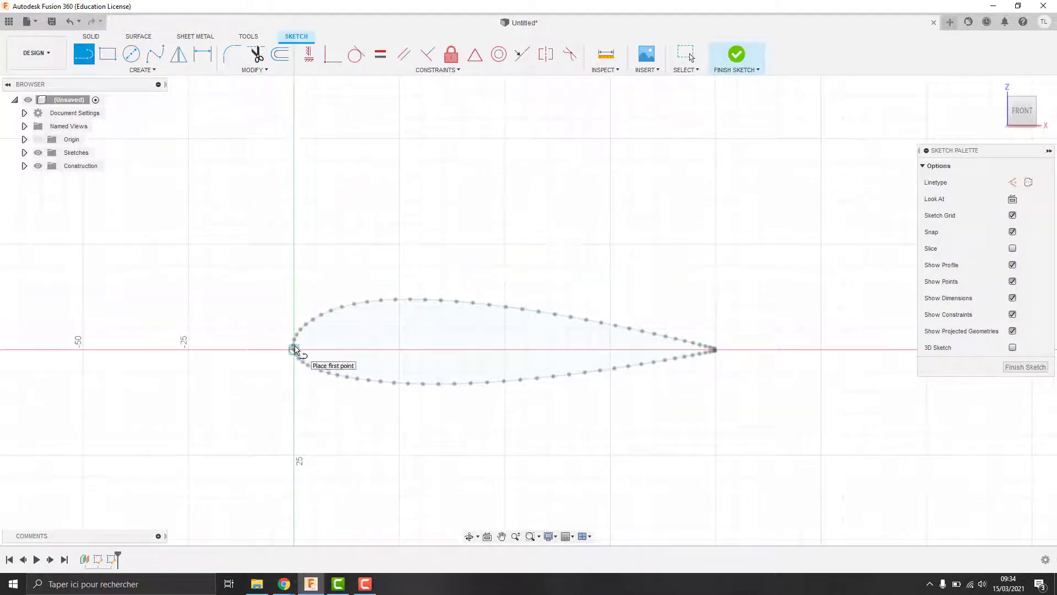
click(294, 350)
scroll(295, 231, up, 2)
scroll(292, 240, down, 4)
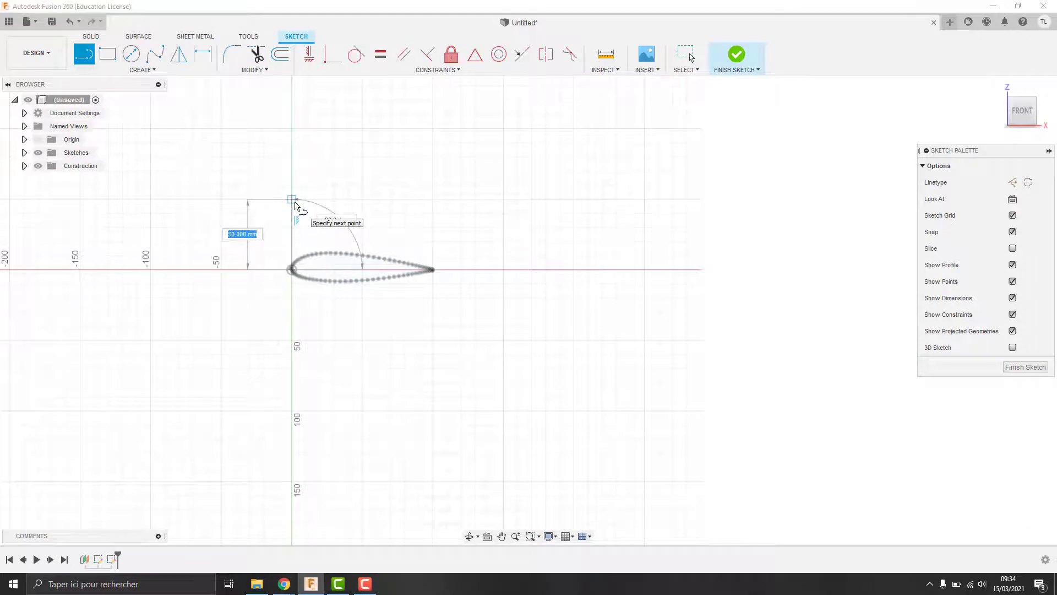
text(100)
key(Return)
scroll(309, 162, up, 1)
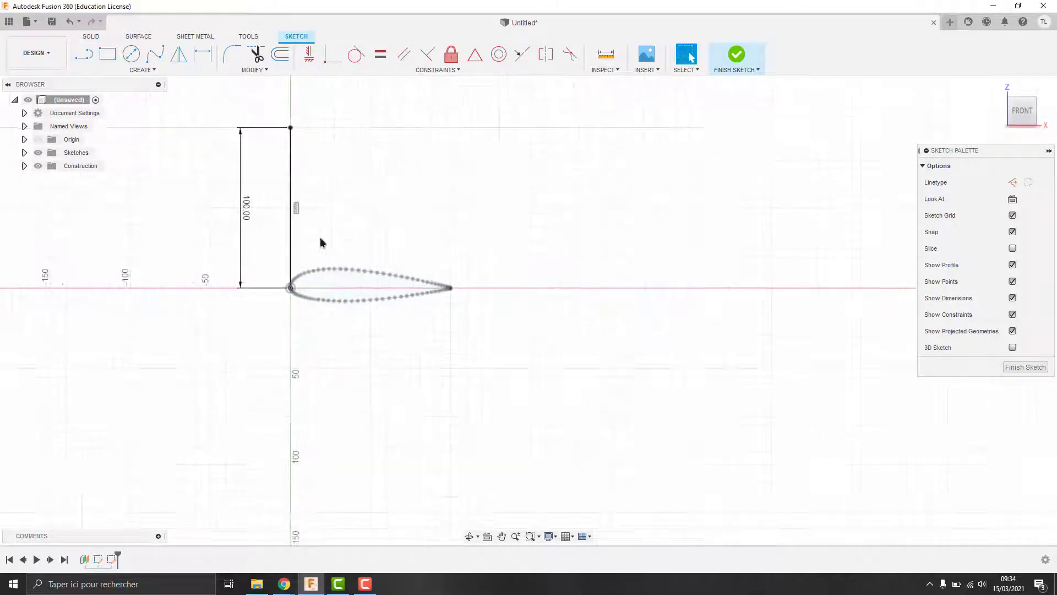
click(87, 58)
click(290, 287)
text(100)
key(Return)
key(Escape)
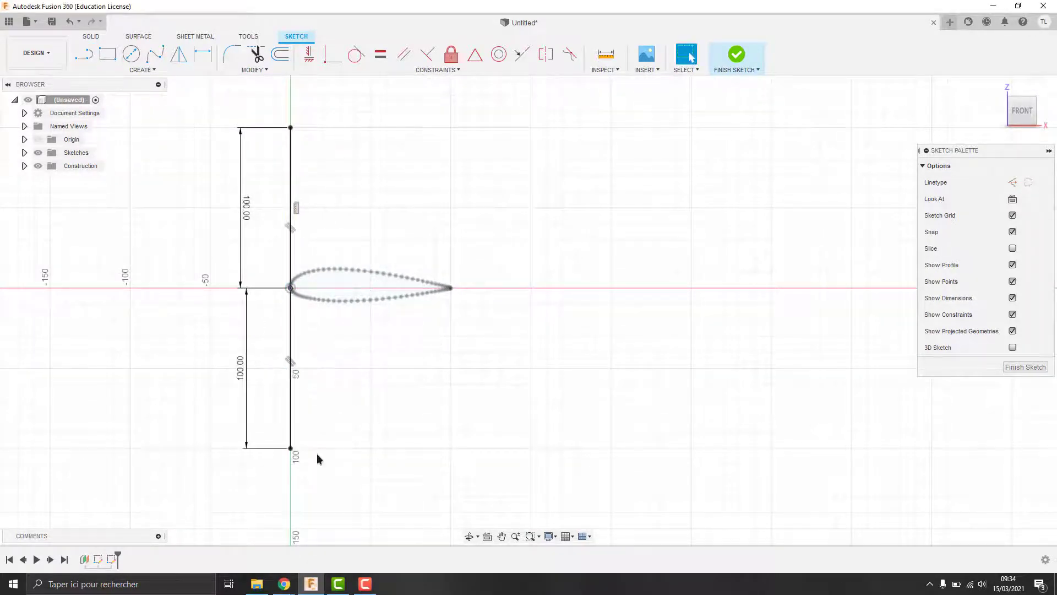
Step: Draw a 300 mm line leftward from the origin
click(290, 287)
text(300)
key(Return)
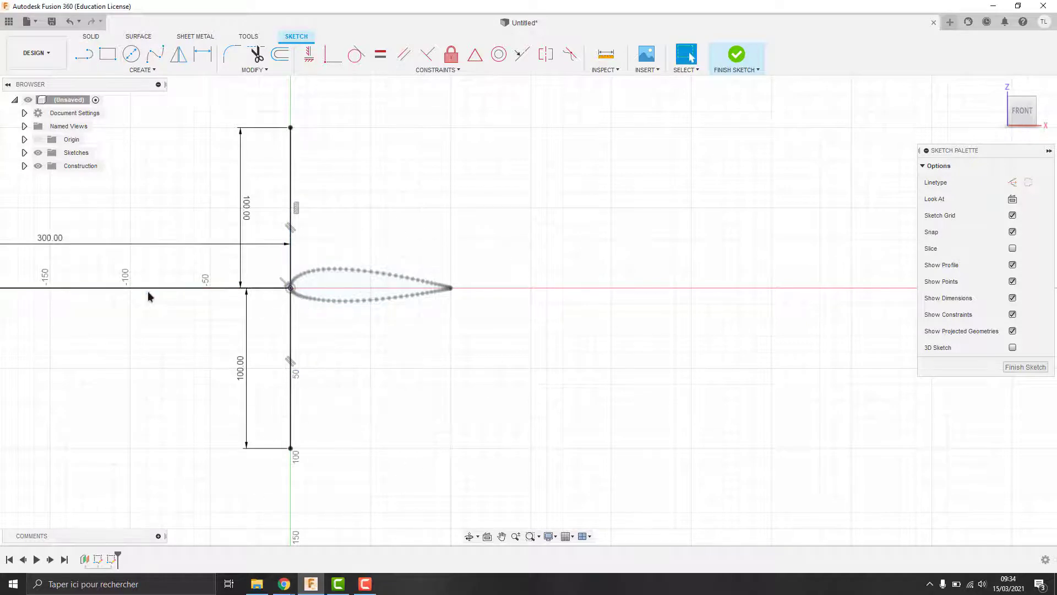
key(Escape)
scroll(311, 267, down, 2)
Step: Draw two 50 mm segments along the chord from the origin toward the trailing edge
click(85, 54)
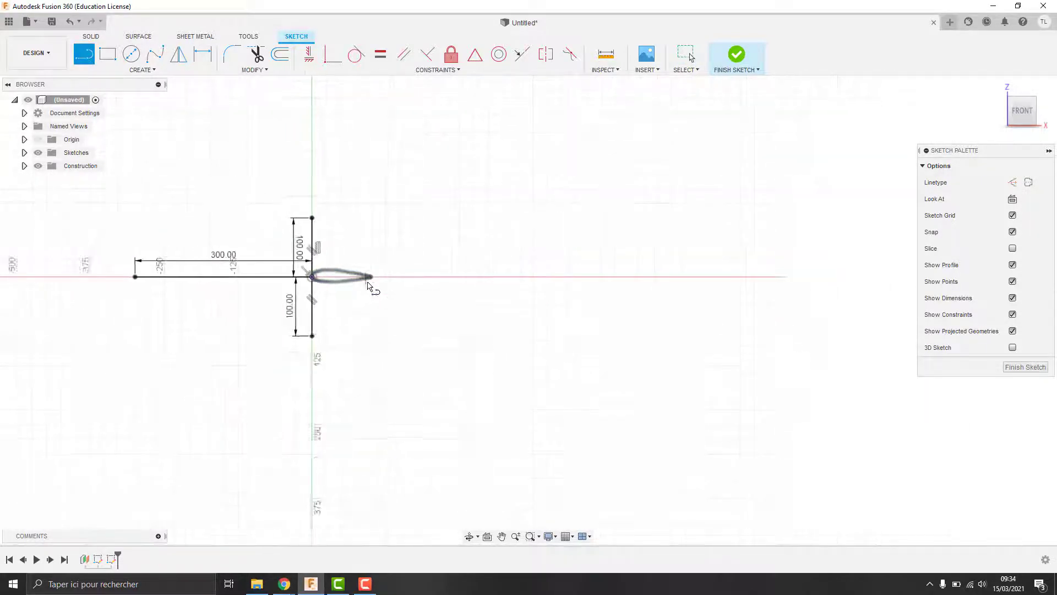
scroll(371, 283, up, 2)
click(255, 271)
text(50)
key(Return)
key(Escape)
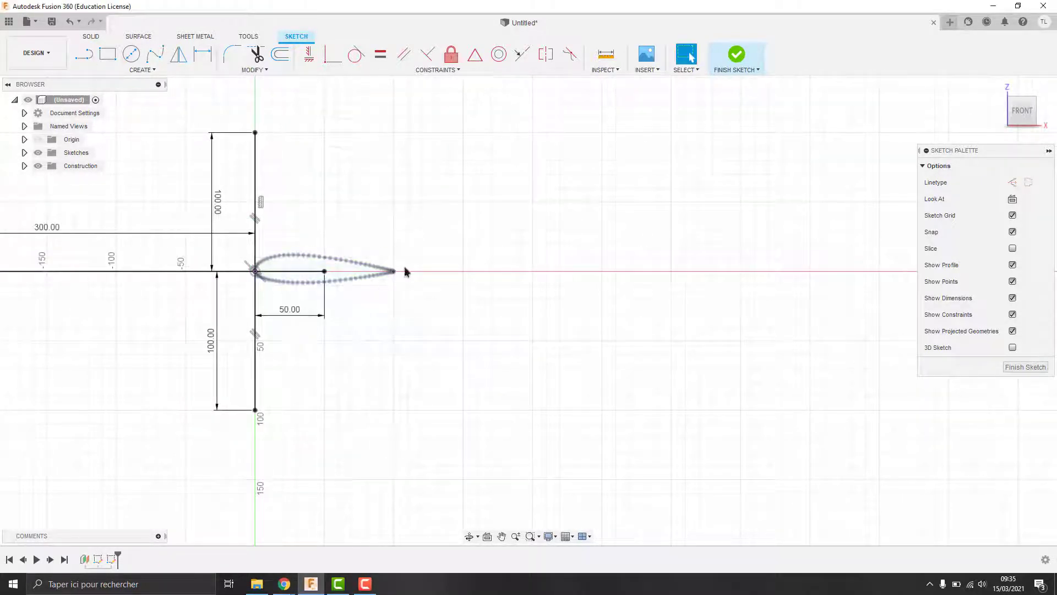
key(l)
click(324, 271)
text(50)
key(Return)
key(Escape)
key(l)
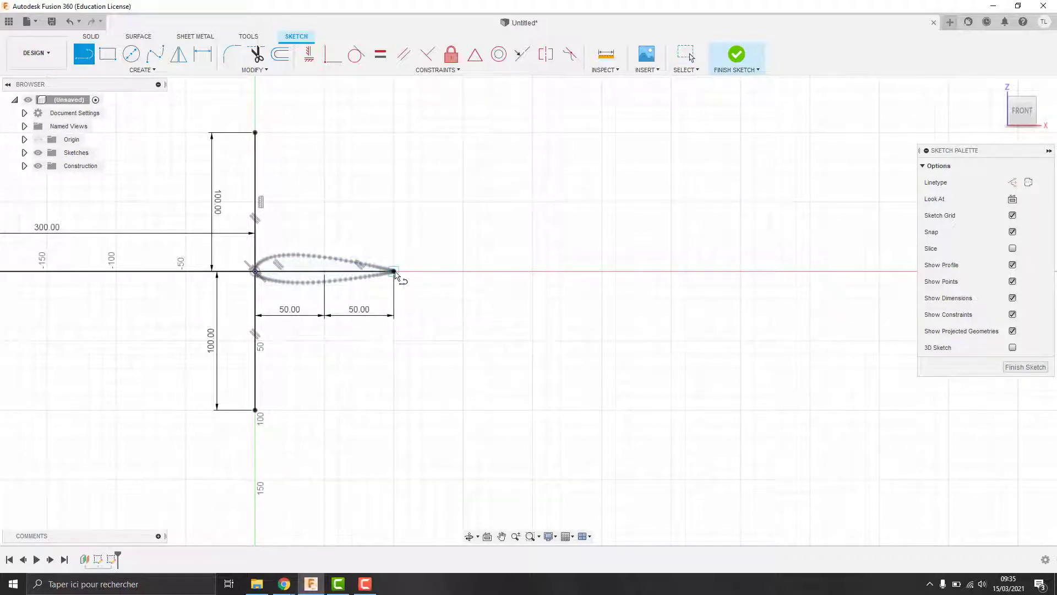
Step: Draw a 700 mm line rightward from the trailing edge
click(394, 271)
text(700)
key(Return)
key(Escape)
Step: Add a 100 mm vertical line and a top line, then delete the misplaced 236.56 line
scroll(652, 279, up, 1)
scroll(651, 279, down, 4)
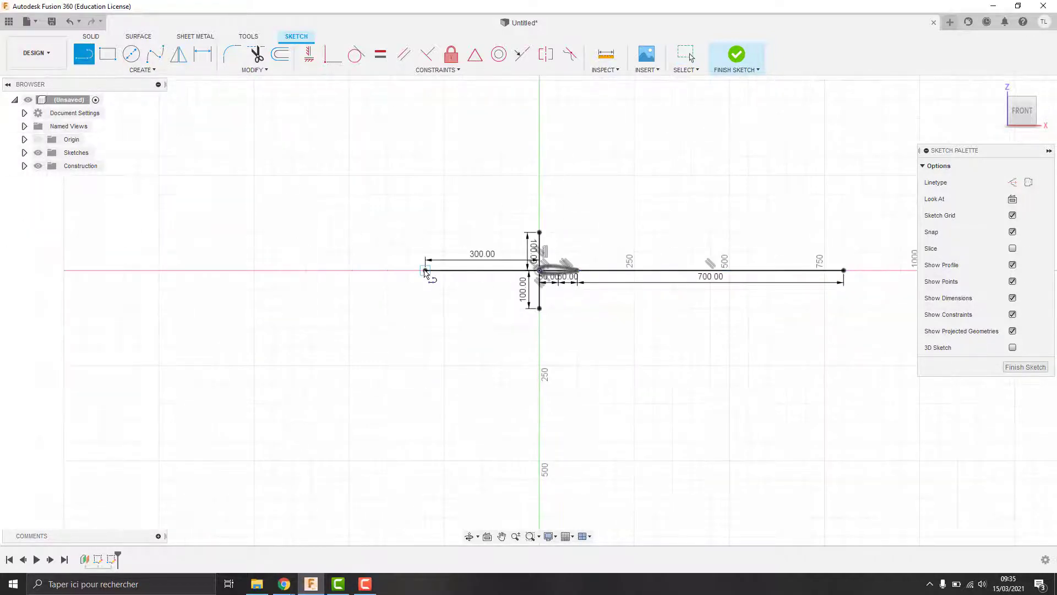
text(100)
key(Return)
click(540, 233)
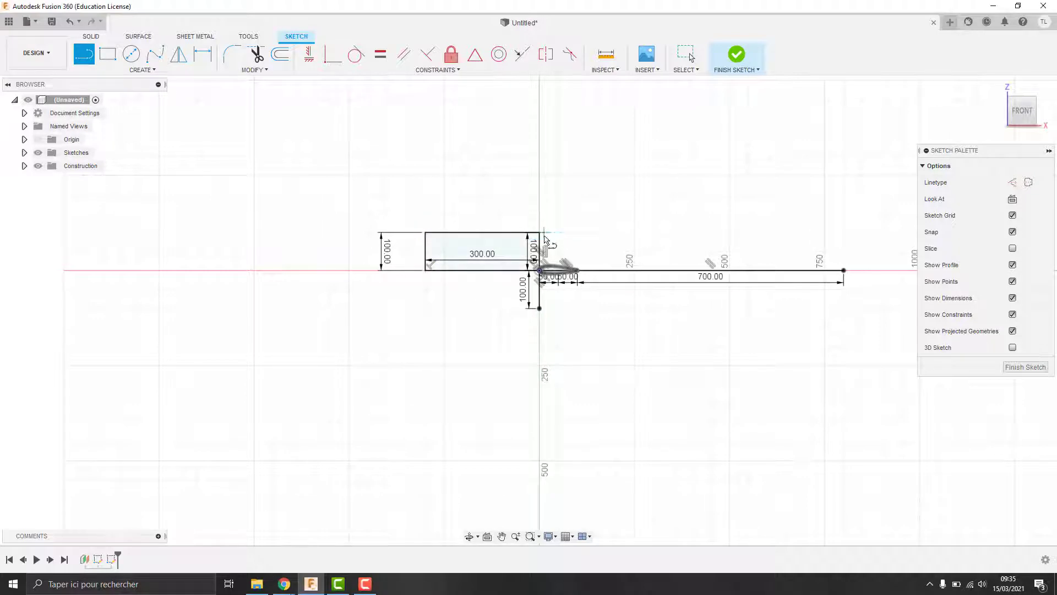
click(541, 232)
click(629, 232)
key(Escape)
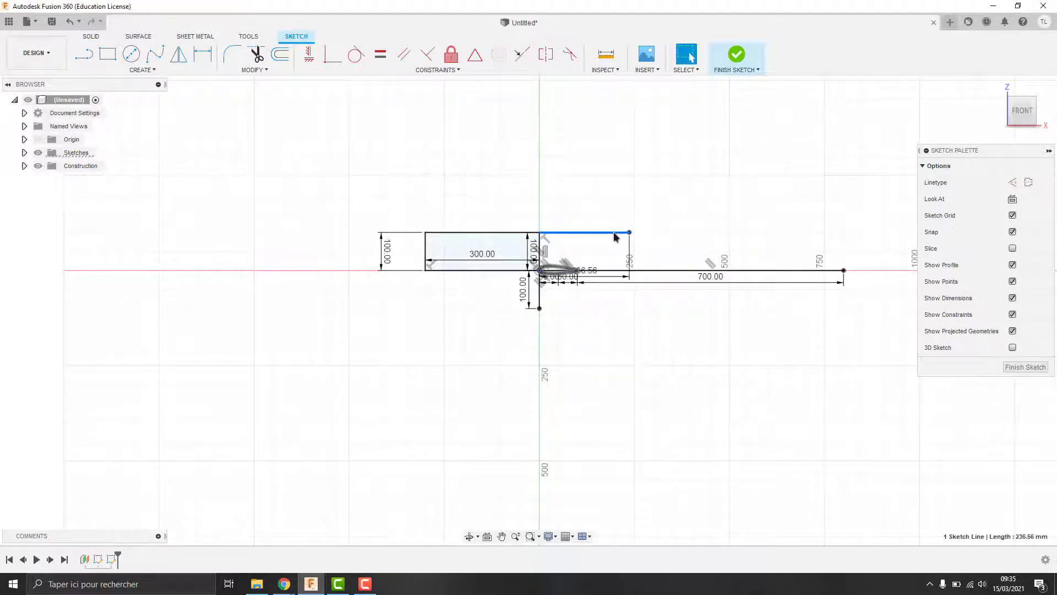
key(Delete)
Step: Draw the top, right and bottom edges that close the outer rectangle
key(l)
click(540, 233)
click(844, 232)
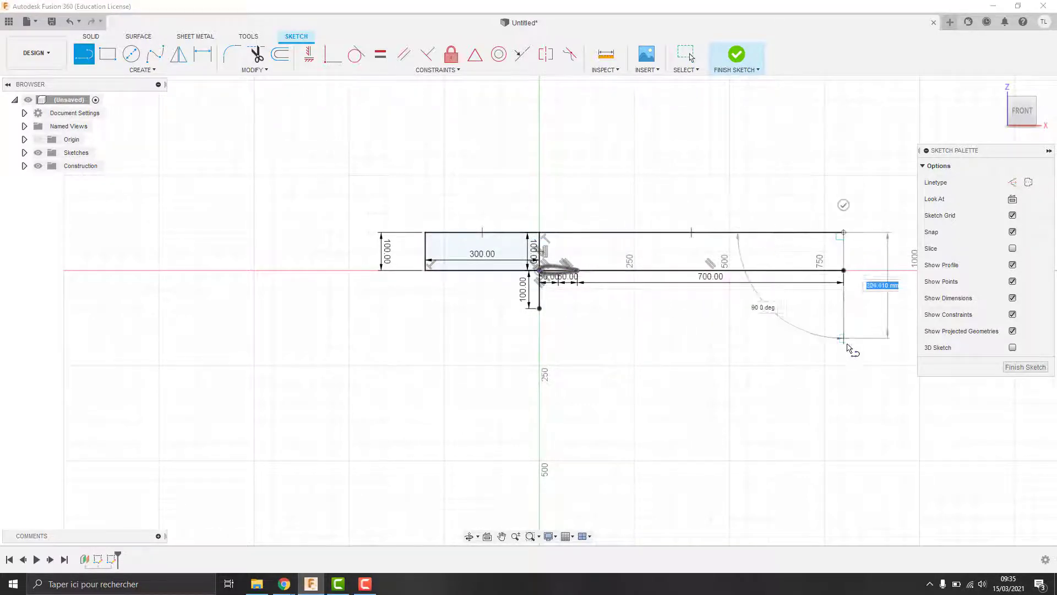
click(844, 309)
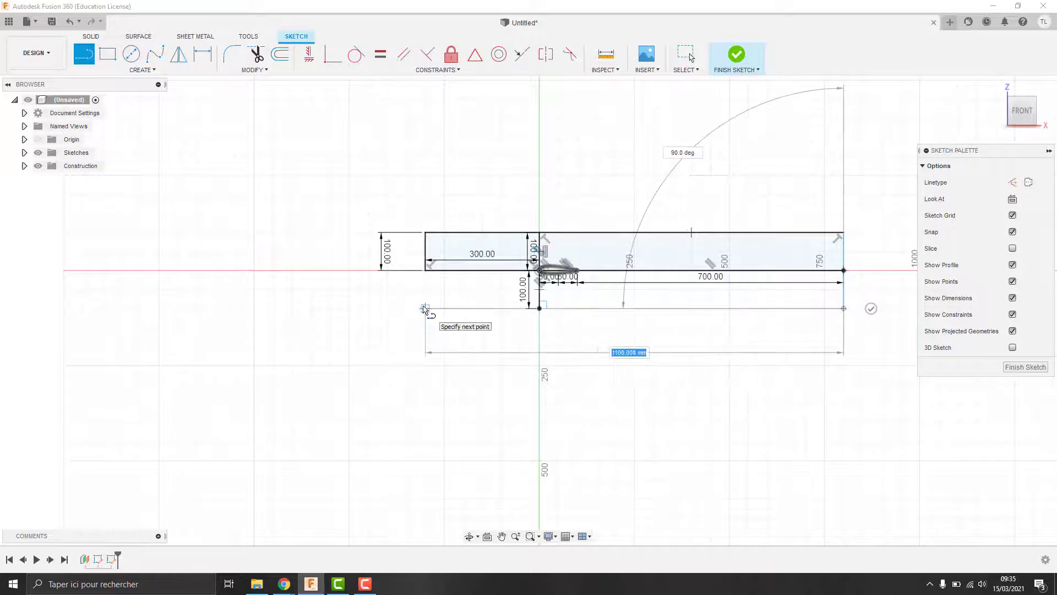
click(425, 308)
click(425, 271)
Step: Delete the unneeded inner lines and select the region between rectangle and airfoil
key(Escape)
click(500, 270)
key(Delete)
click(540, 298)
key(Delete)
click(539, 250)
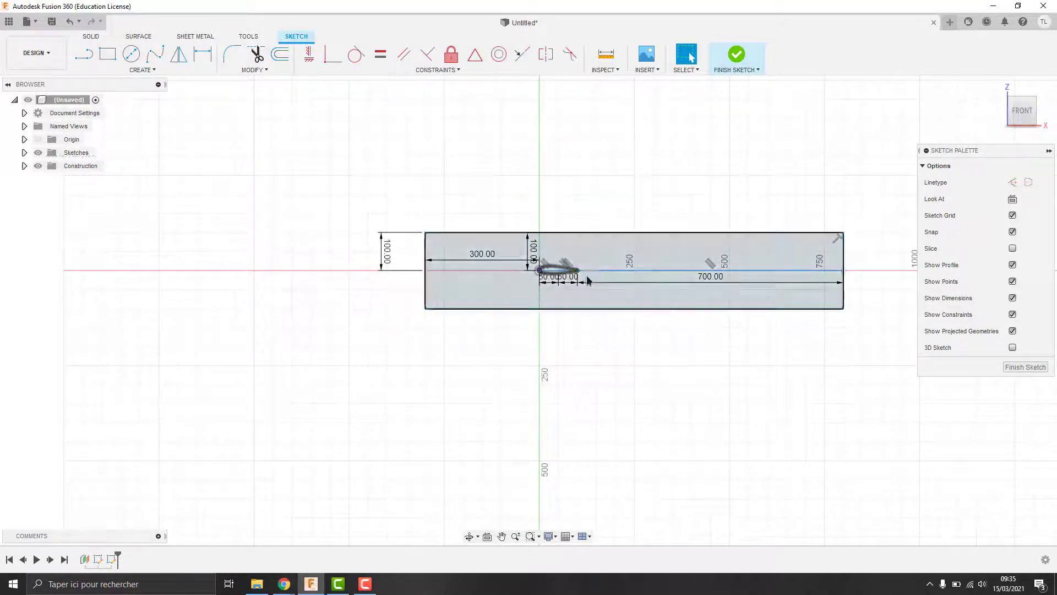
click(588, 280)
Step: Delete the 300.00 dimension from the domain sketch
scroll(559, 267, up, 10)
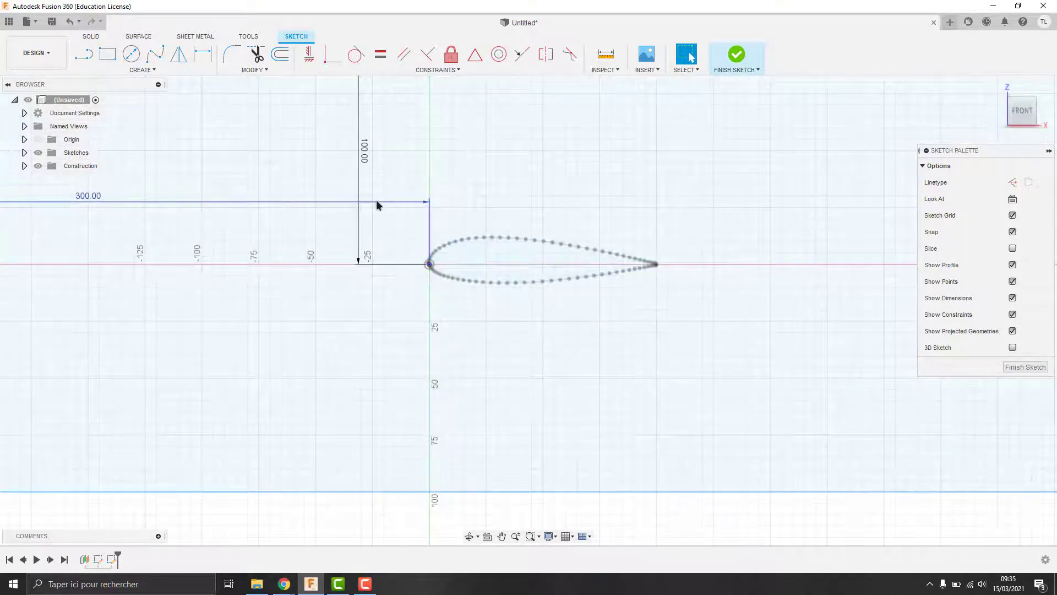
click(430, 224)
key(Delete)
scroll(443, 207, up, 3)
scroll(495, 192, down, 10)
middle_drag(633, 165, 432, 220)
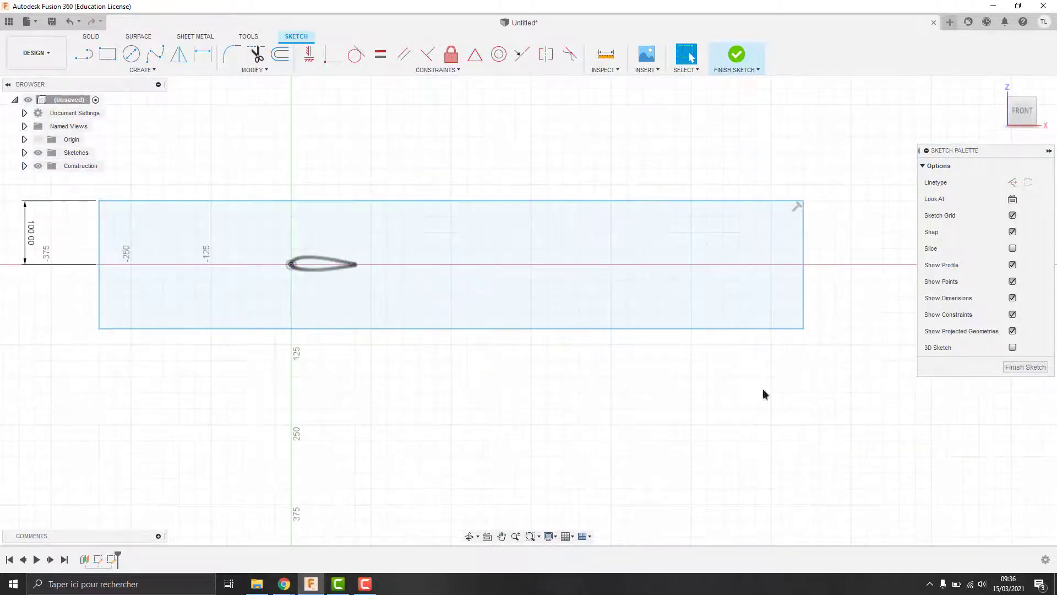
Step: Finish the sketch and extrude the rectangle profile around the airfoil as a new body
click(1025, 367)
scroll(441, 272, up, 8)
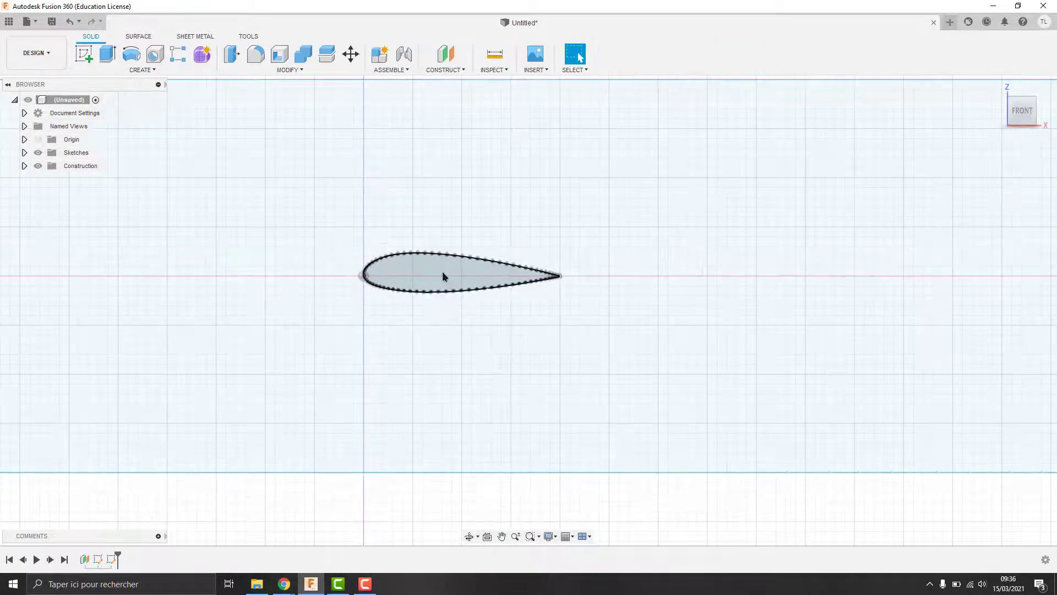
scroll(441, 242, down, 8)
click(107, 54)
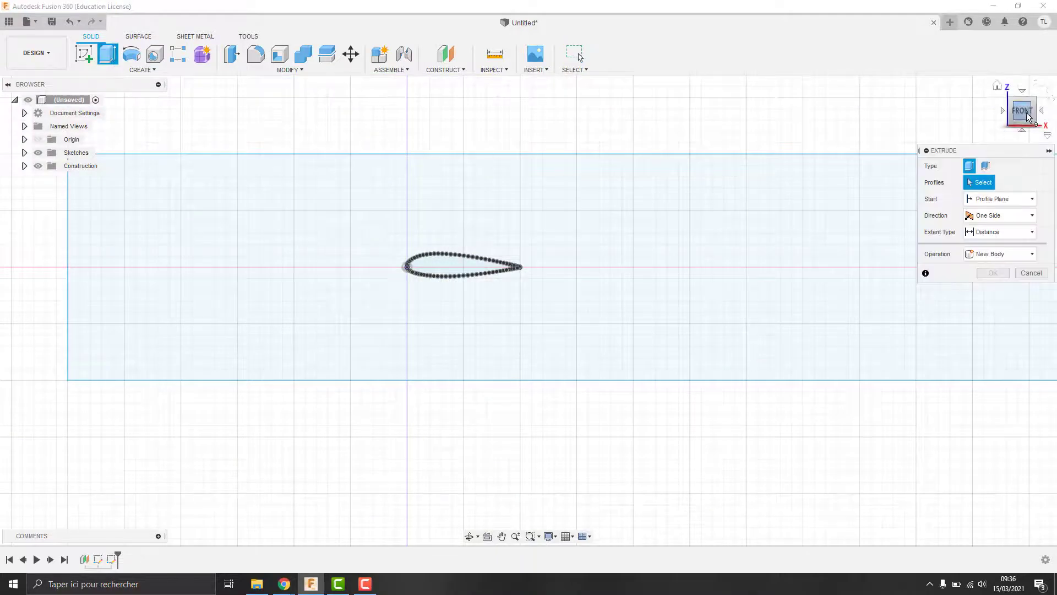
drag(1012, 110, 1009, 122)
click(538, 220)
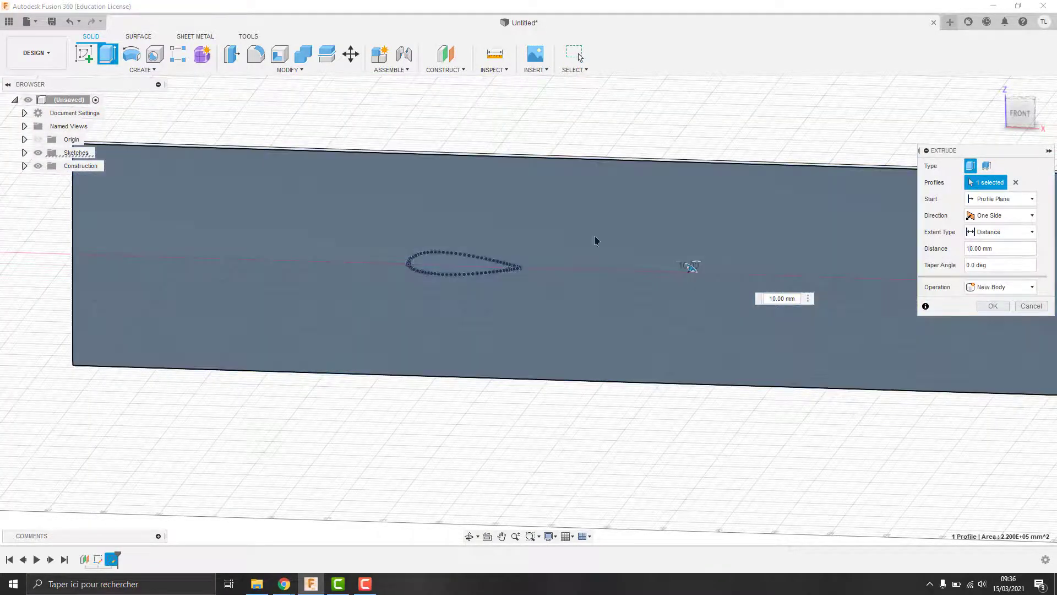
middle_drag(596, 237, 529, 292)
click(481, 275)
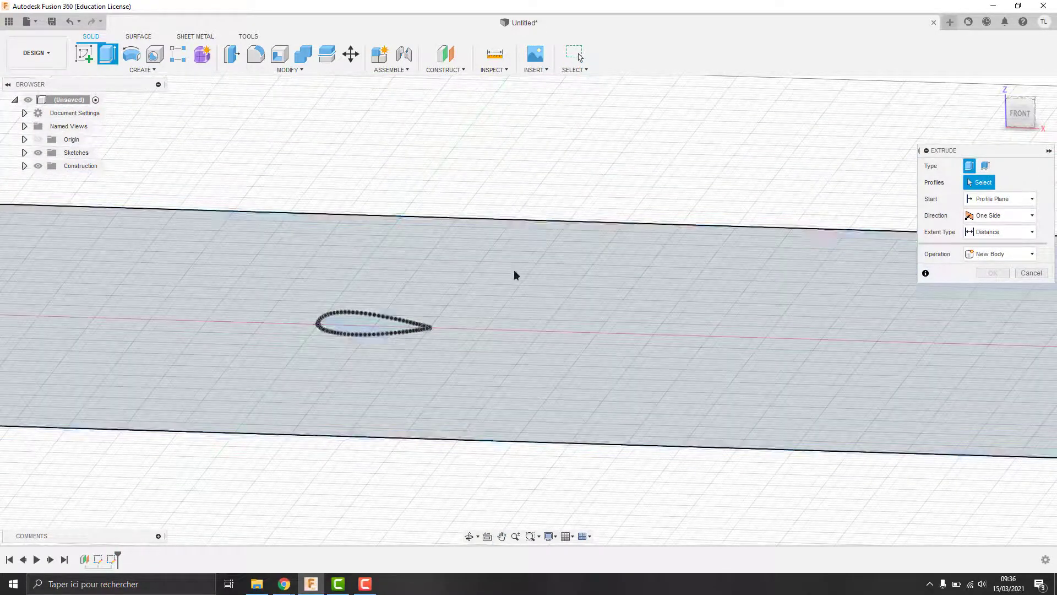
click(514, 274)
key(Return)
Step: Extrude-cut the airfoil profile by -50 to pierce the slab with an airfoil hole
click(1020, 112)
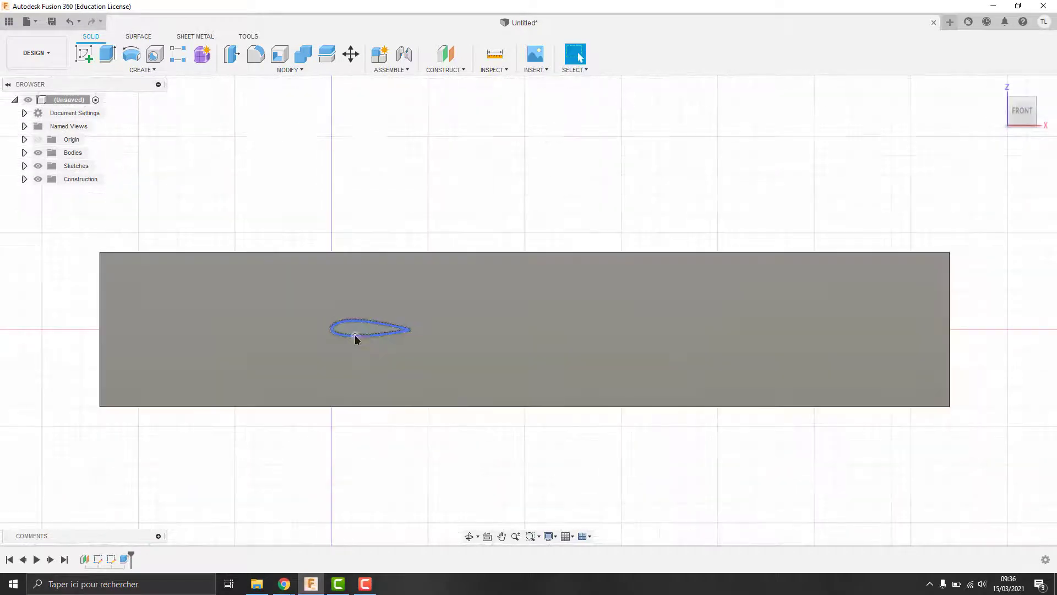
click(357, 333)
text(e)
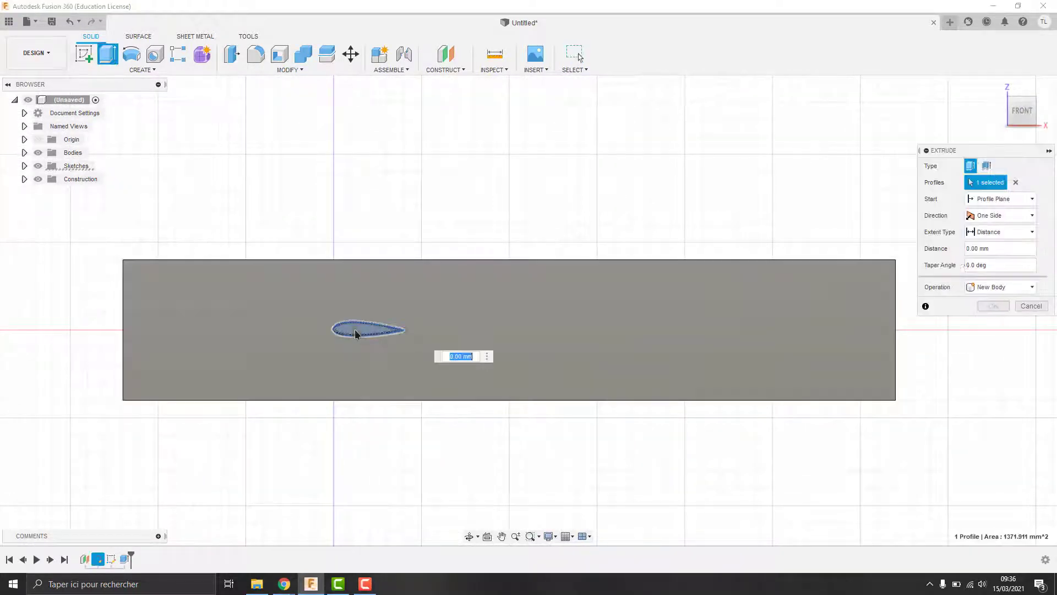
text(-50)
click(989, 322)
scroll(339, 328, down, 1)
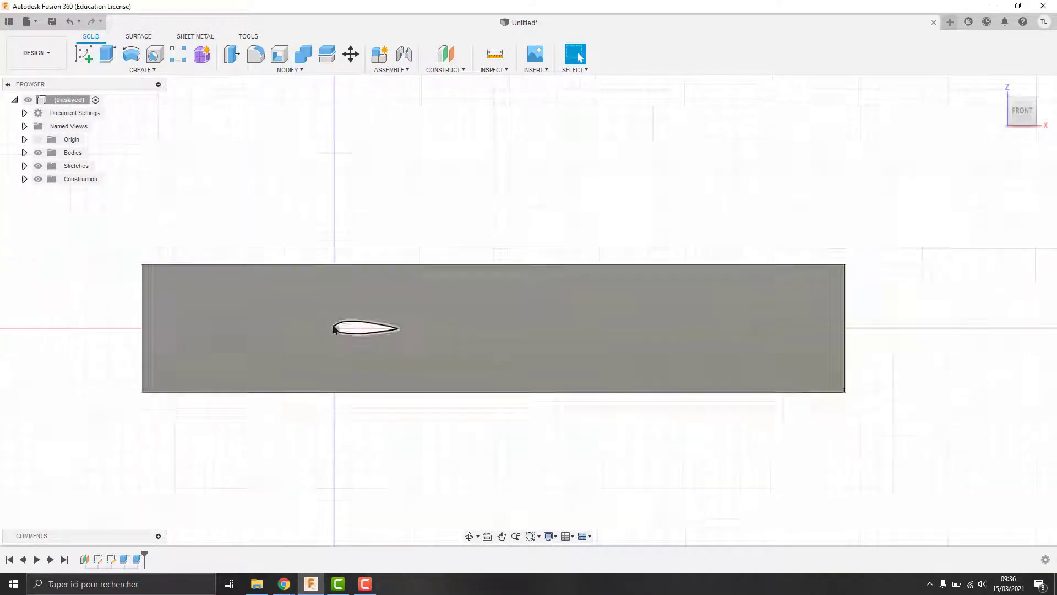
scroll(339, 329, up, 8)
scroll(765, 243, down, 8)
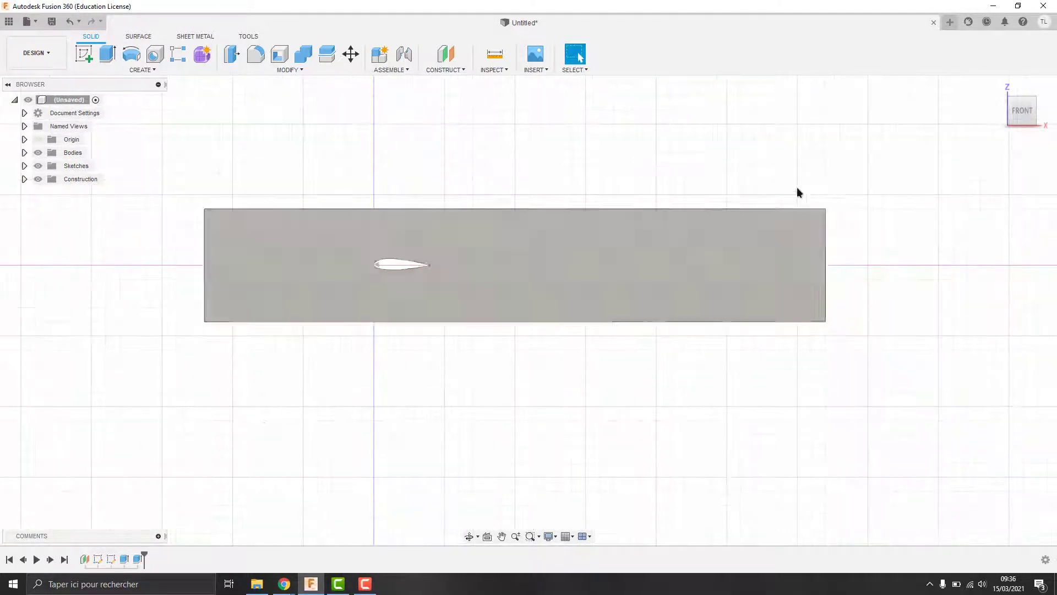
mouse_move(736, 237)
shift+middle_down()
mouse_move(583, 336)
mouse_move(506, 286)
mouse_move(561, 286)
shift+middle_up()
shift+middle_drag(511, 315, 716, 231)
click(1020, 111)
scroll(380, 266, up, 9)
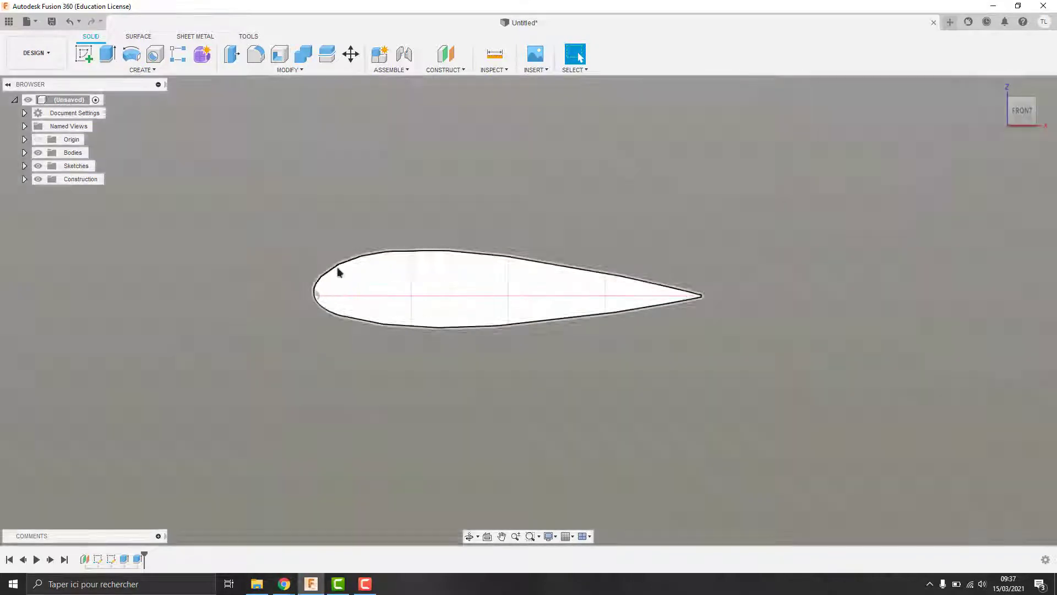
scroll(546, 252, down, 2)
scroll(546, 253, down, 10)
Step: Export the body as the STEP file 24020.step, then close the Explorer window
click(28, 22)
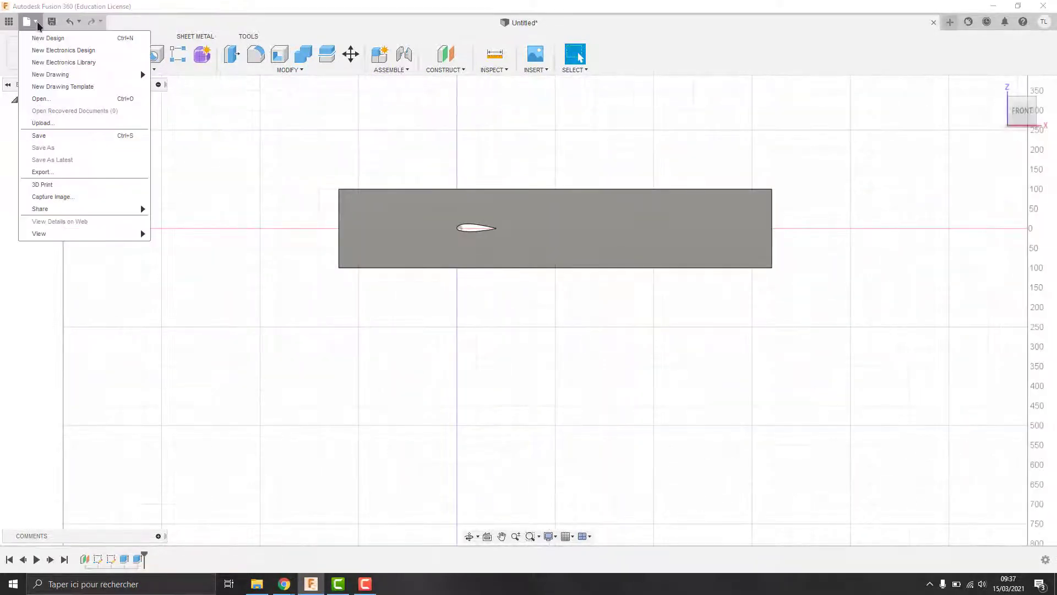
click(61, 174)
click(528, 142)
scroll(455, 205, down, 1)
click(455, 206)
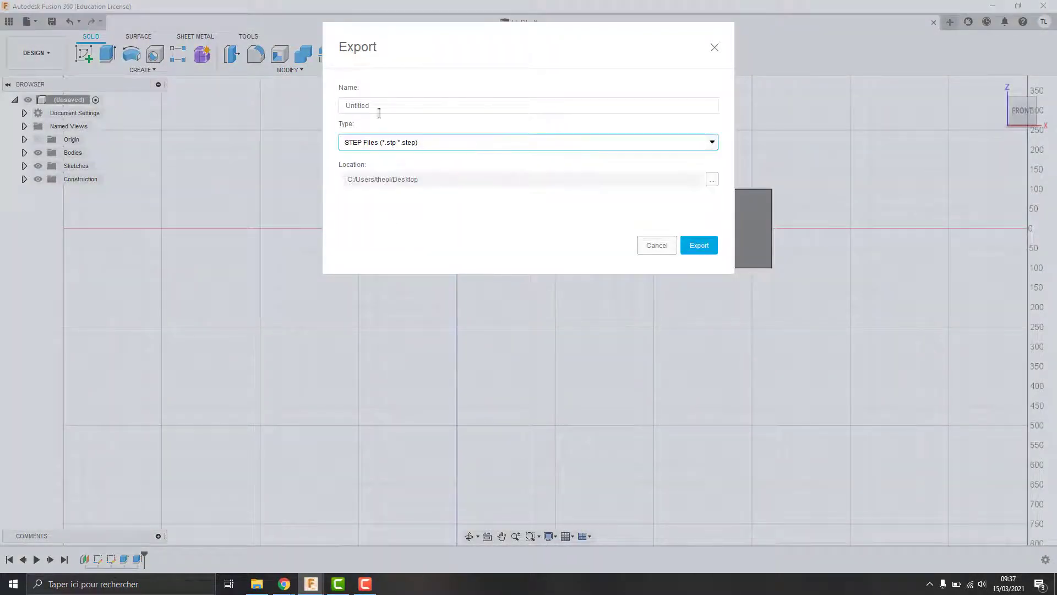
text(24020)
click(696, 245)
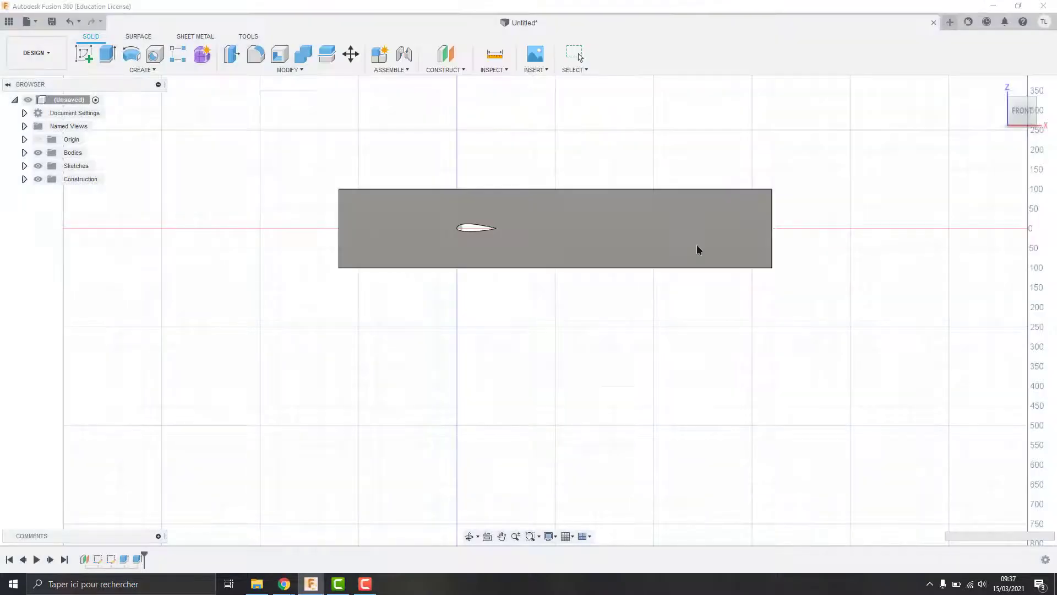
click(927, 76)
click(978, 168)
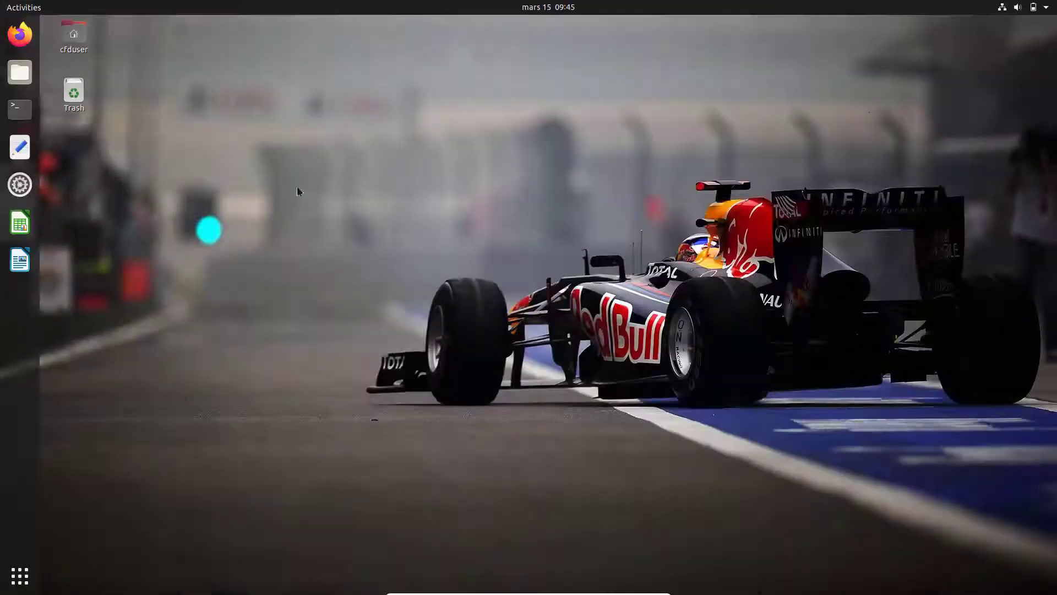
Step: In Files, copy 24020.step from the sf_sharedLinux tutorial folder
click(10, 80)
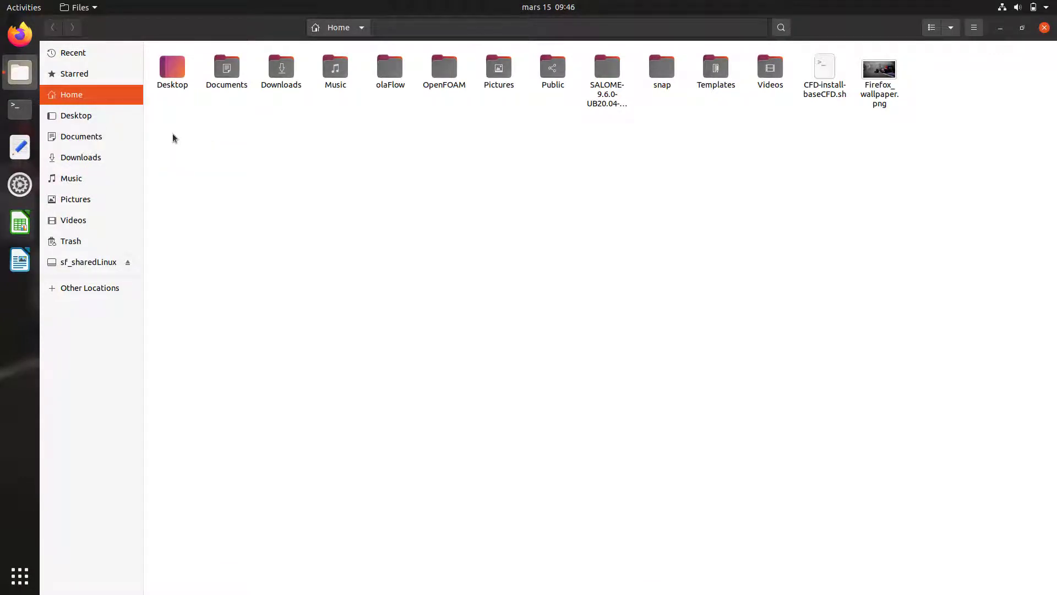
click(91, 140)
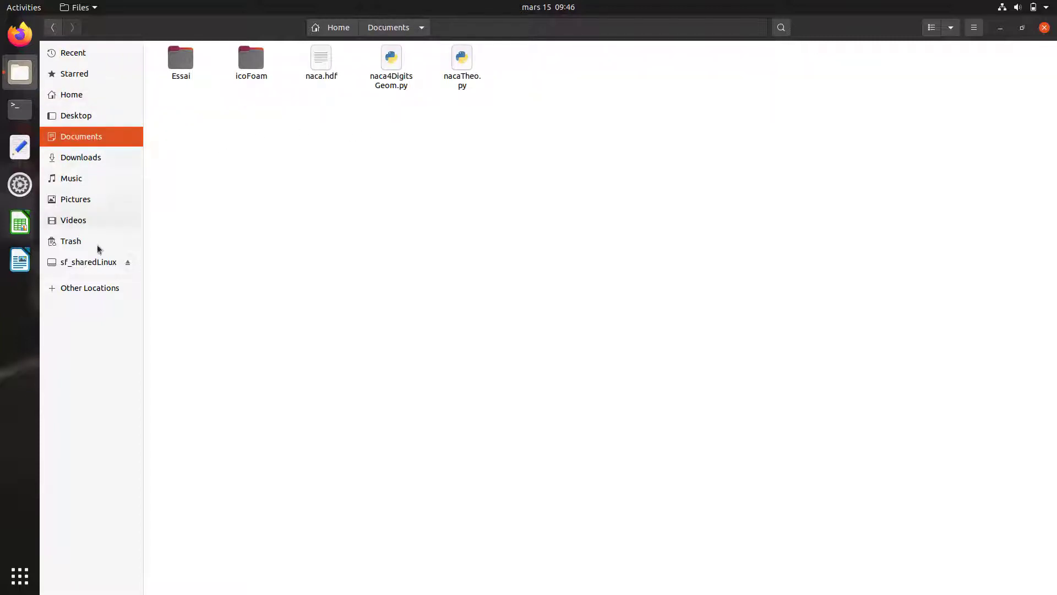
click(91, 263)
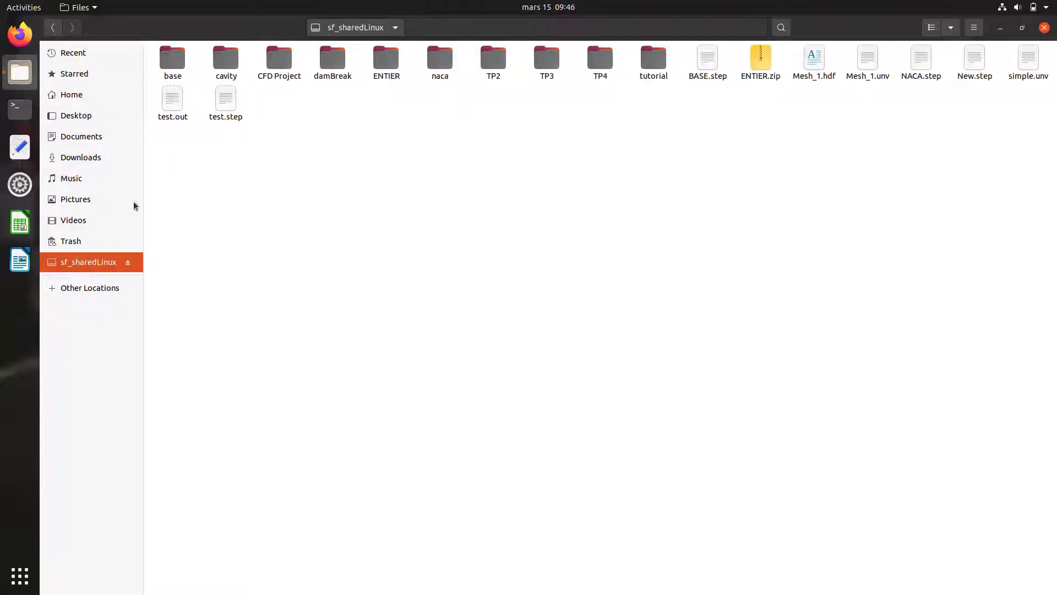
double_click(655, 60)
right_click(201, 65)
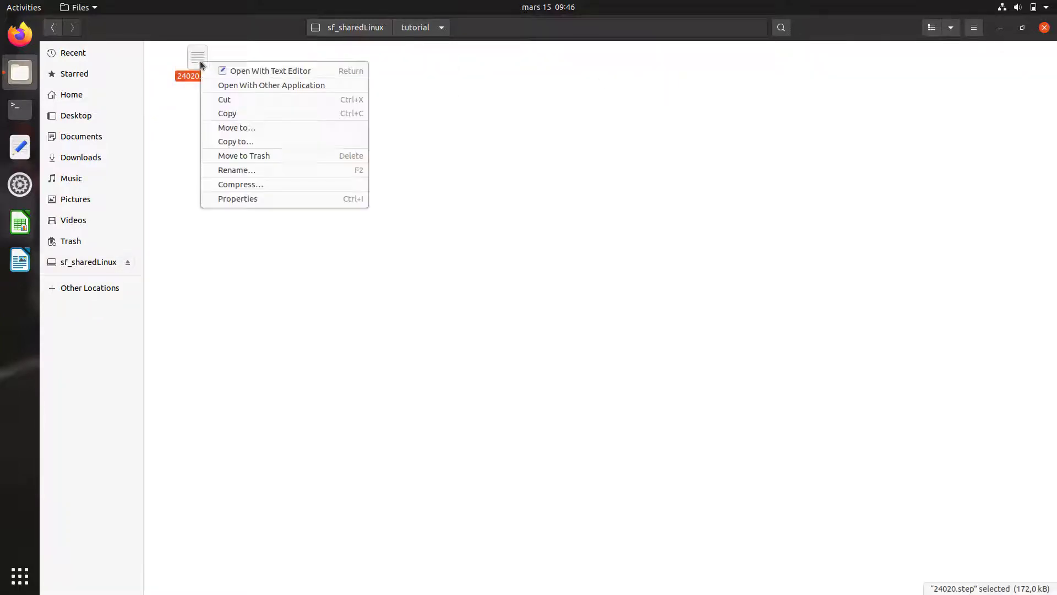
click(230, 114)
Step: Paste 24020.step into Home > OpenFOAM > cfduser-8 > run
click(92, 114)
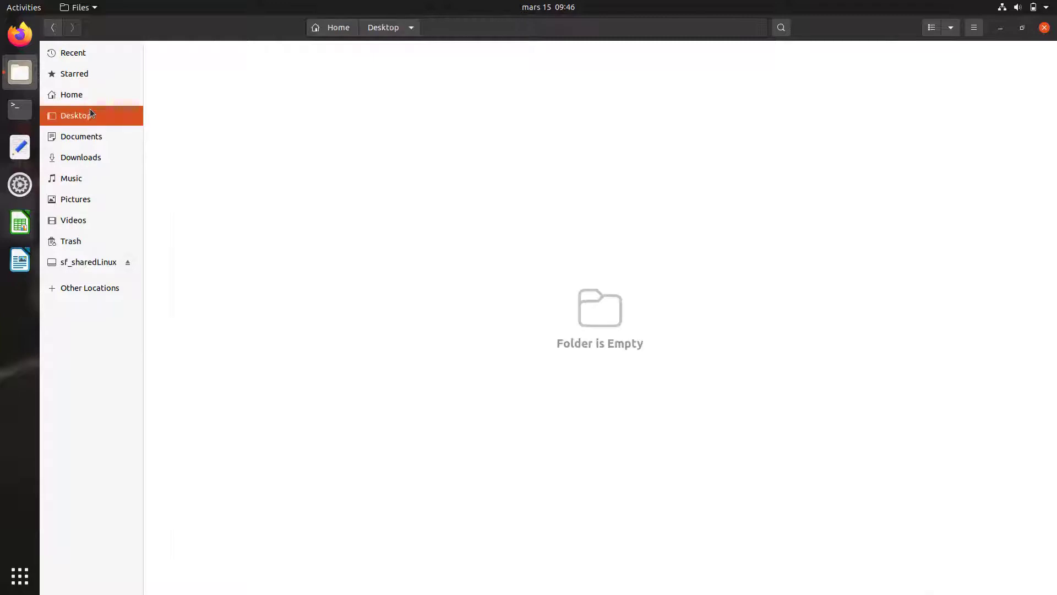
click(93, 95)
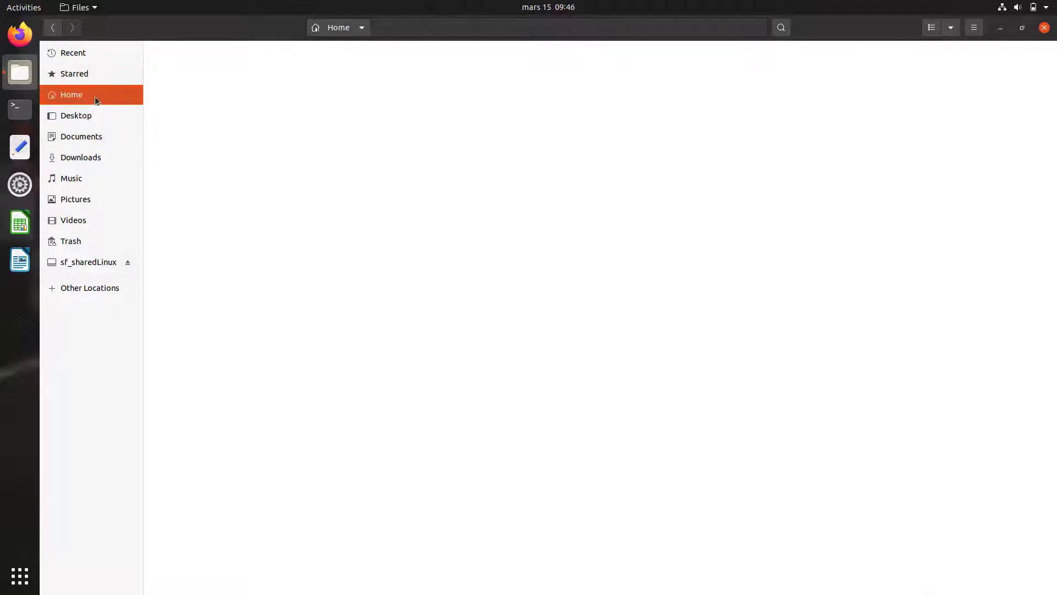
double_click(448, 73)
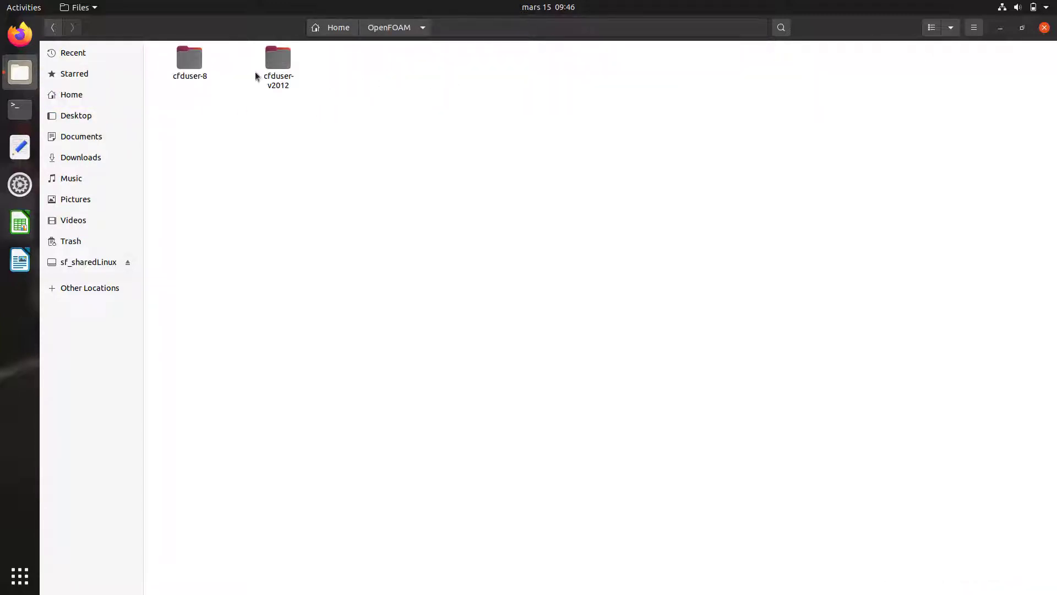
click(190, 63)
double_click(189, 62)
double_click(282, 59)
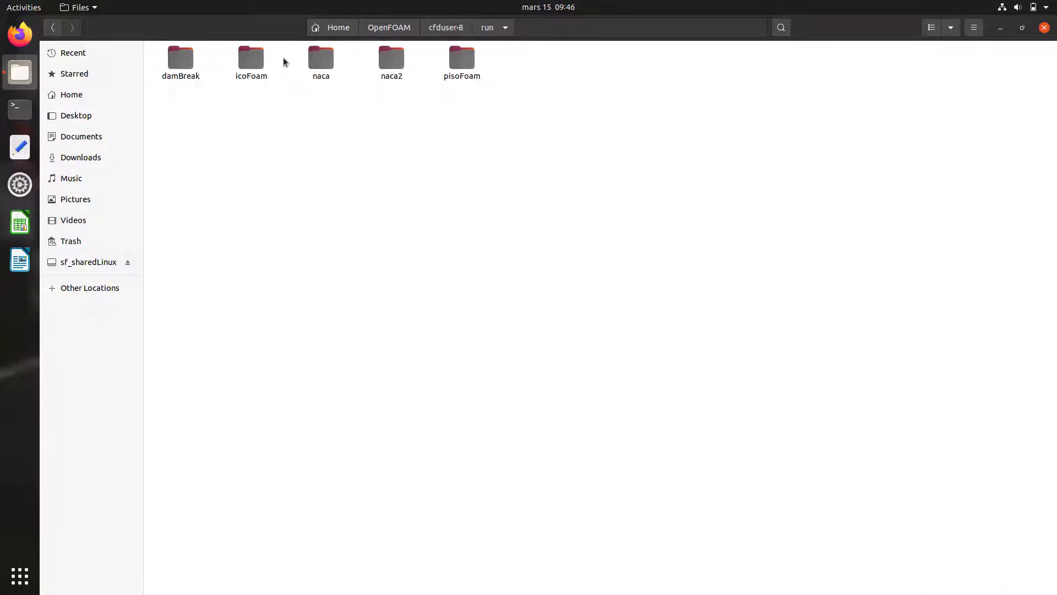
click(250, 60)
right_click(255, 136)
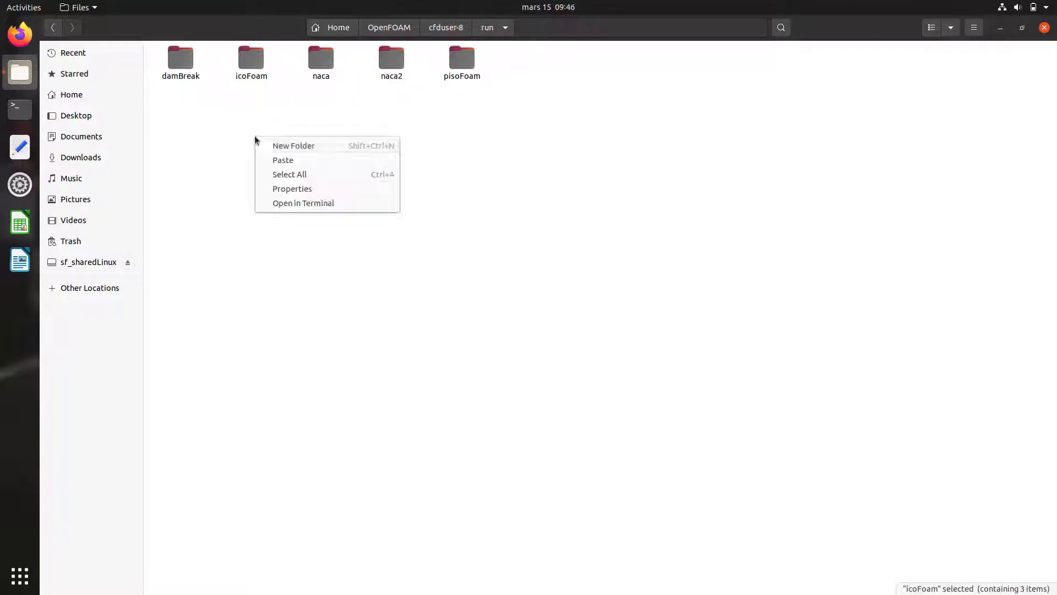
click(288, 159)
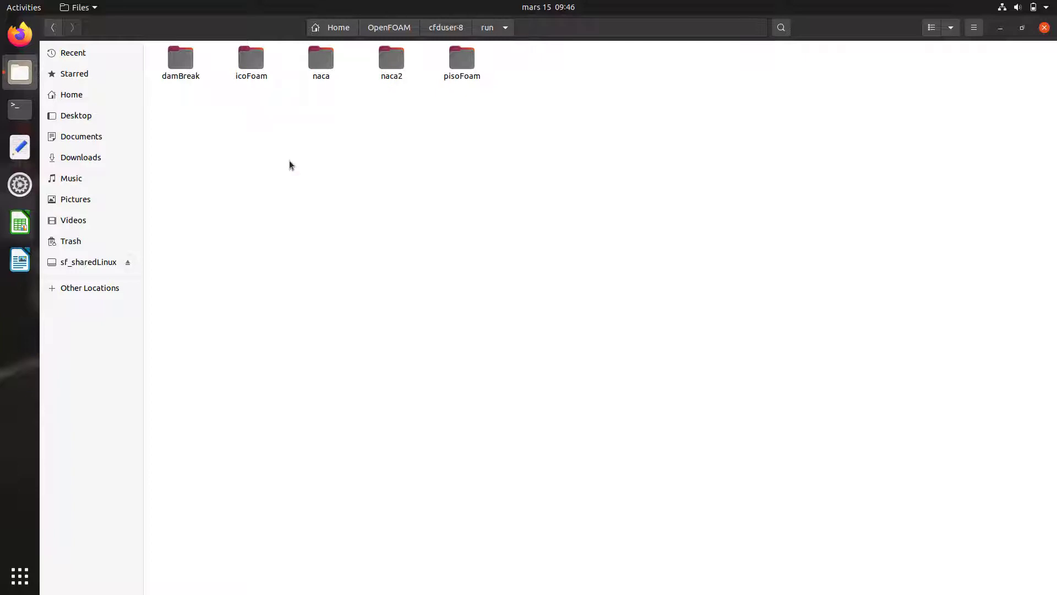
Step: Duplicate the icoFoam case folder and rename the copy to tutorial
right_click(248, 63)
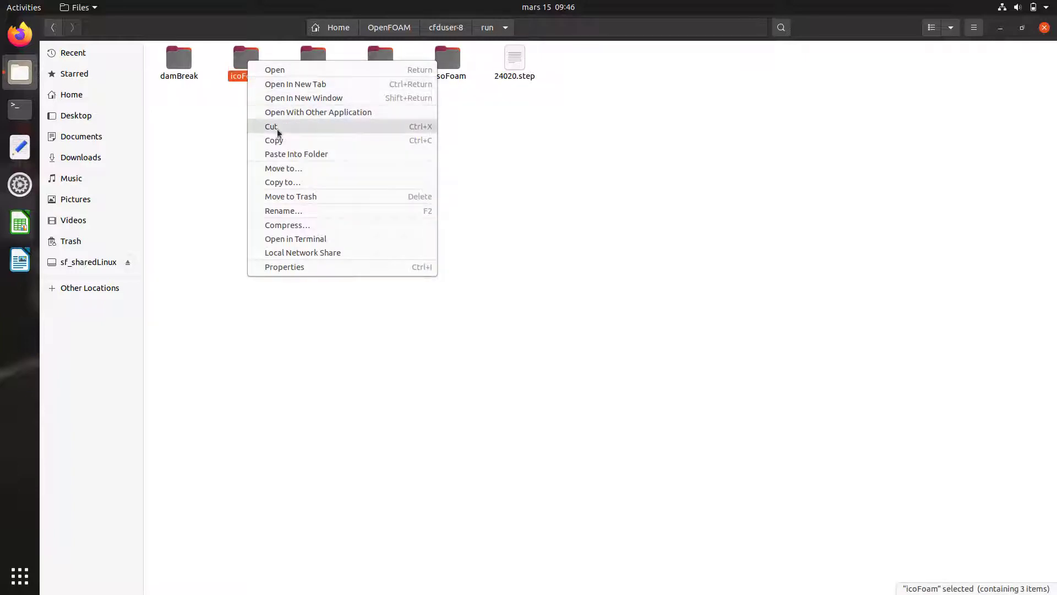
click(280, 142)
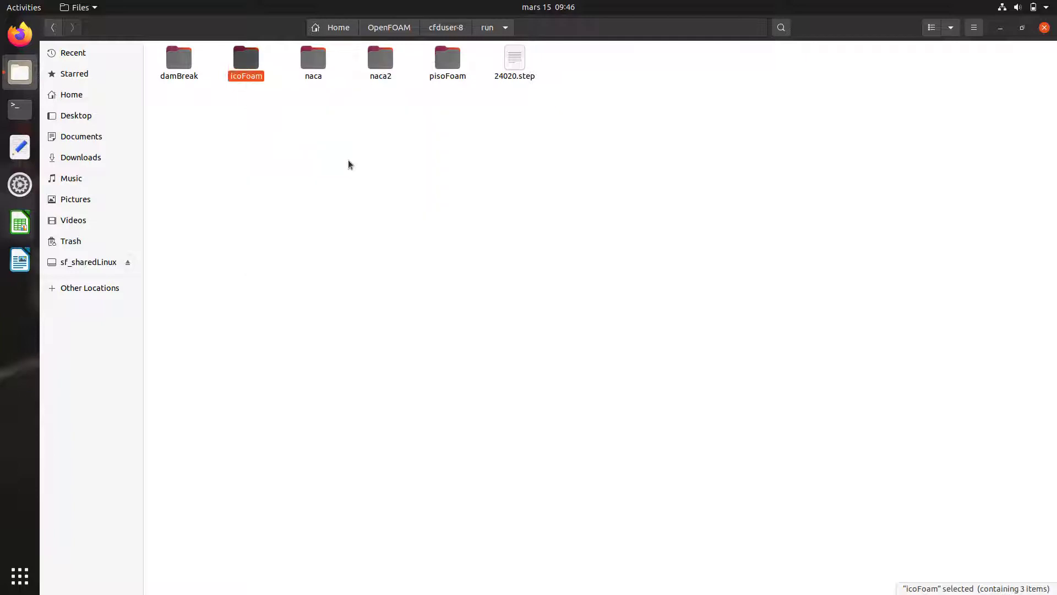
right_click(349, 161)
click(385, 181)
right_click(323, 88)
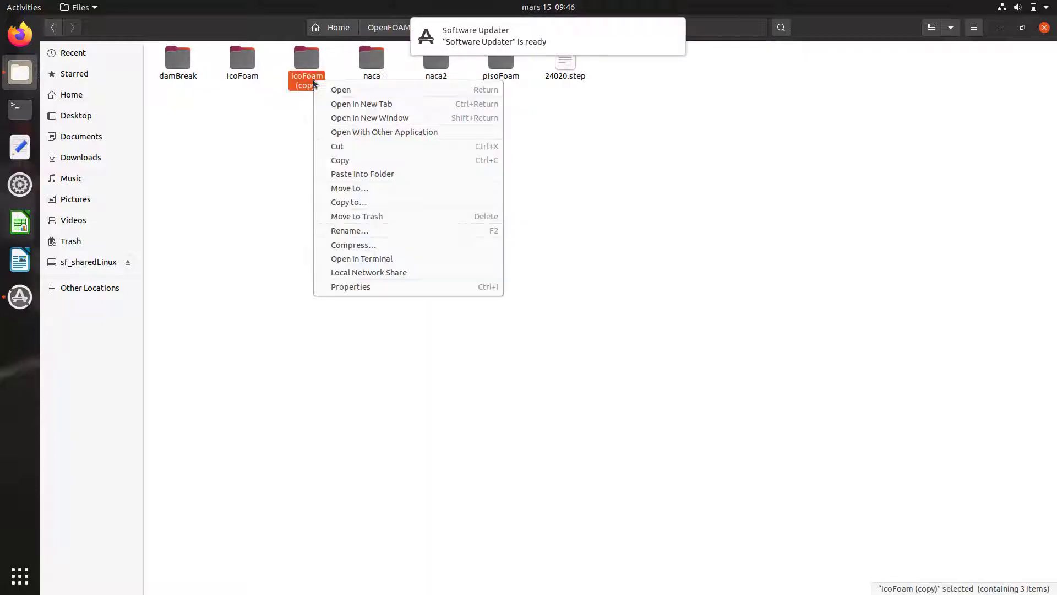
click(359, 230)
text(tutorial)
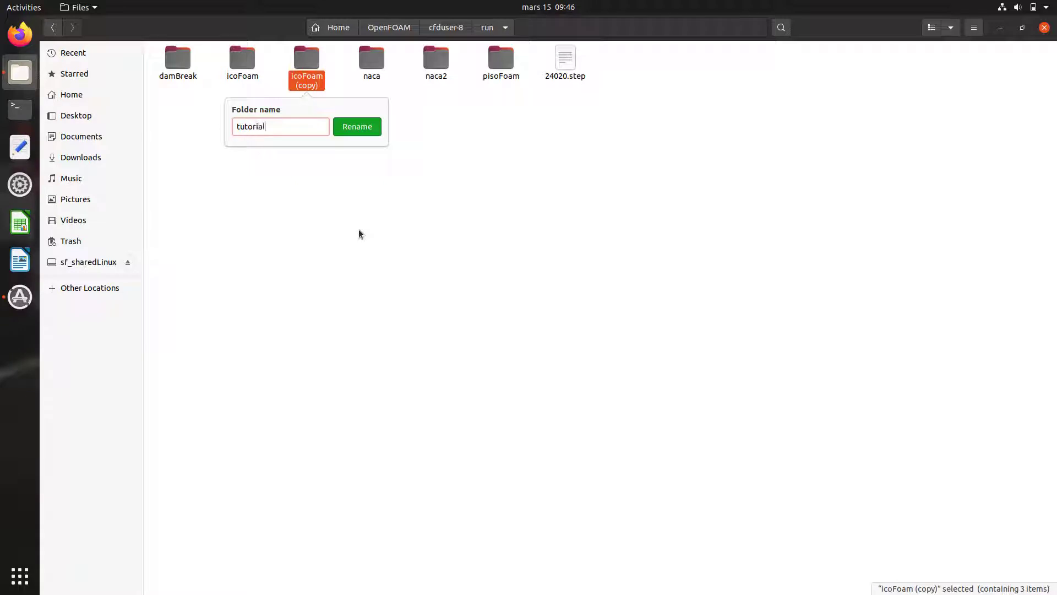
key(Return)
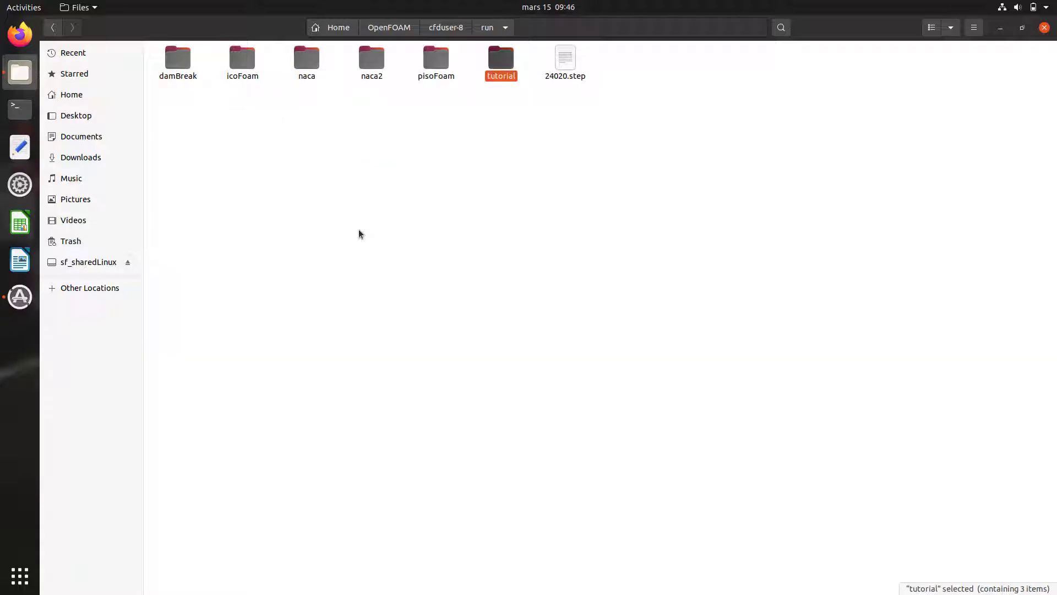
Step: Move 24020.step into the tutorial folder and open a terminal there
click(550, 140)
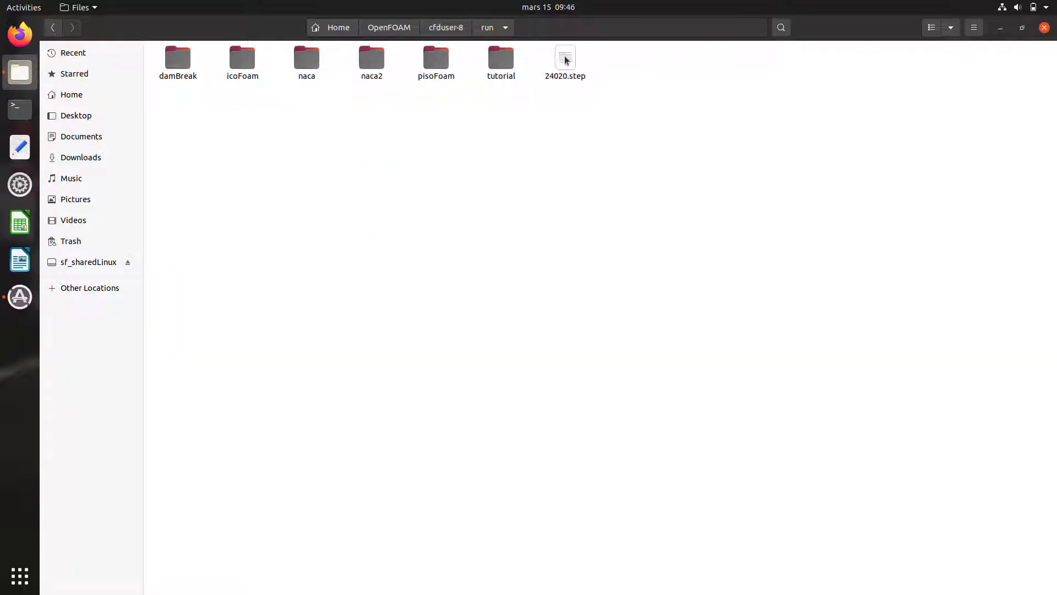
drag(566, 60, 497, 61)
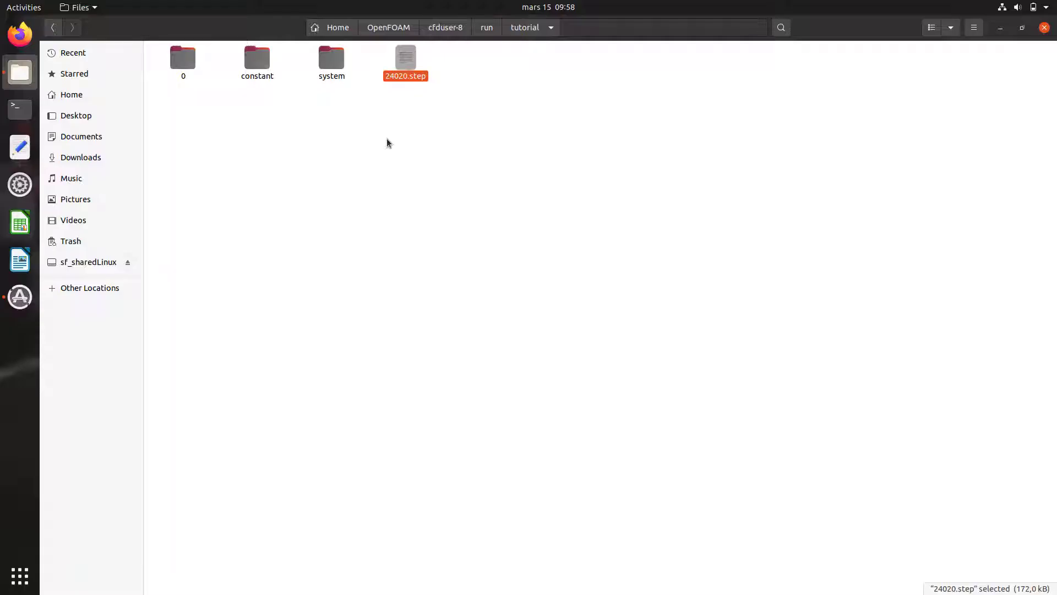
right_click(387, 139)
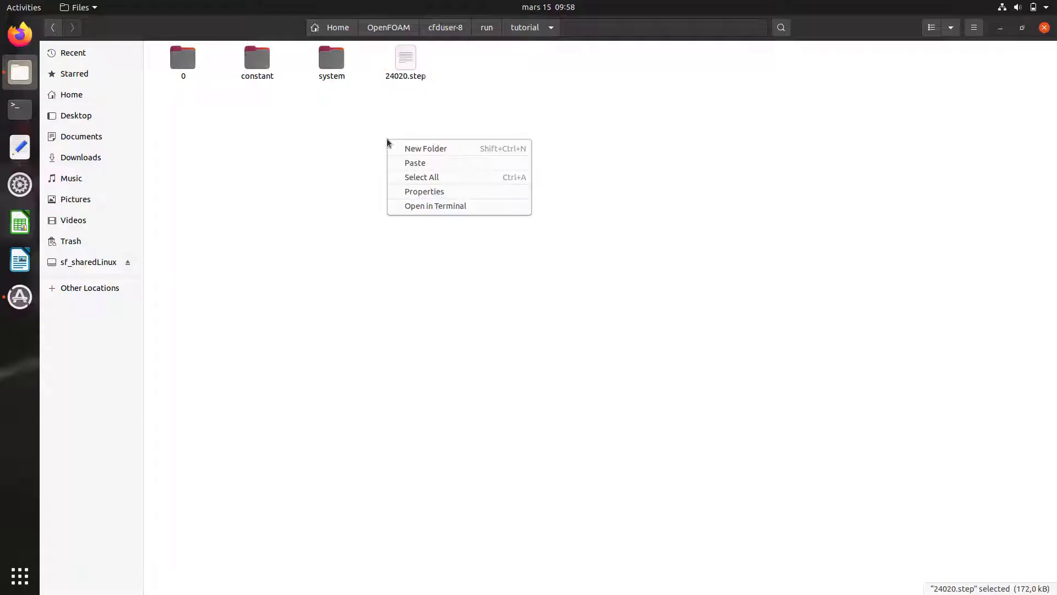
click(419, 206)
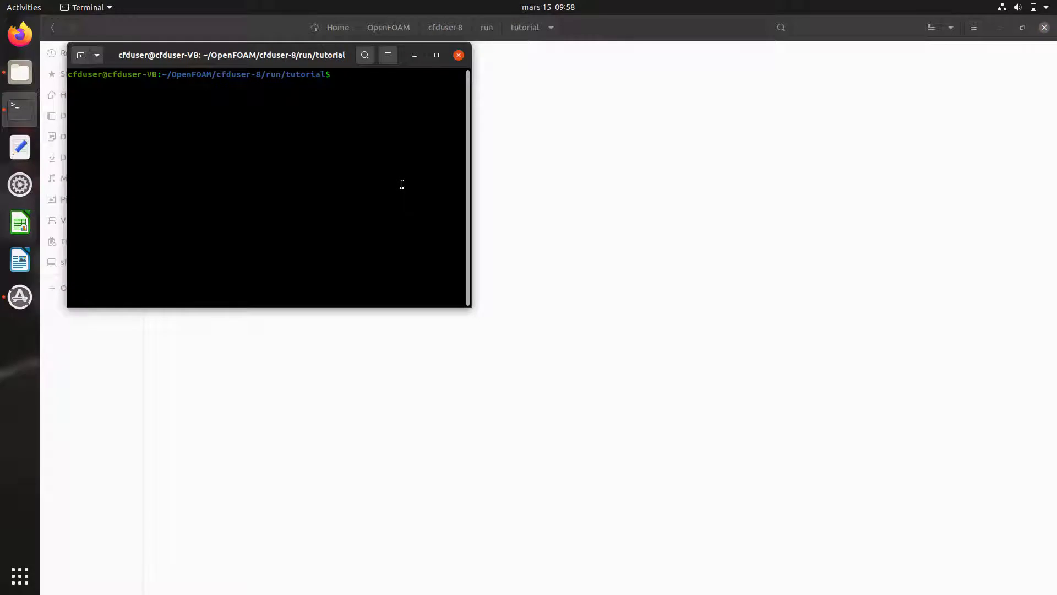
Step: Run salome from the terminal and bring up SALOME 9.6.0's Geometry module
text(salome)
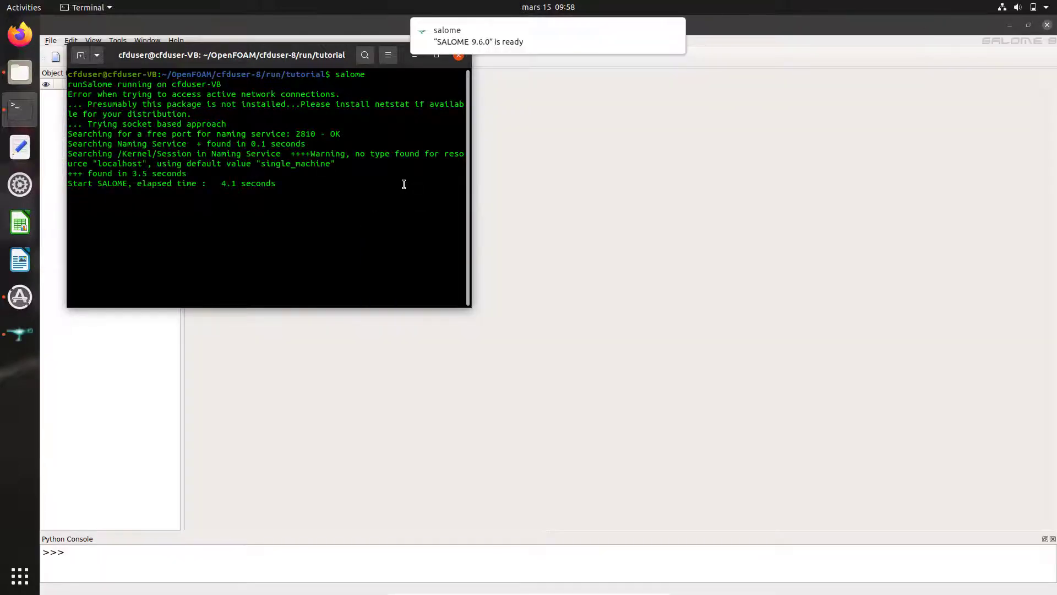
click(415, 55)
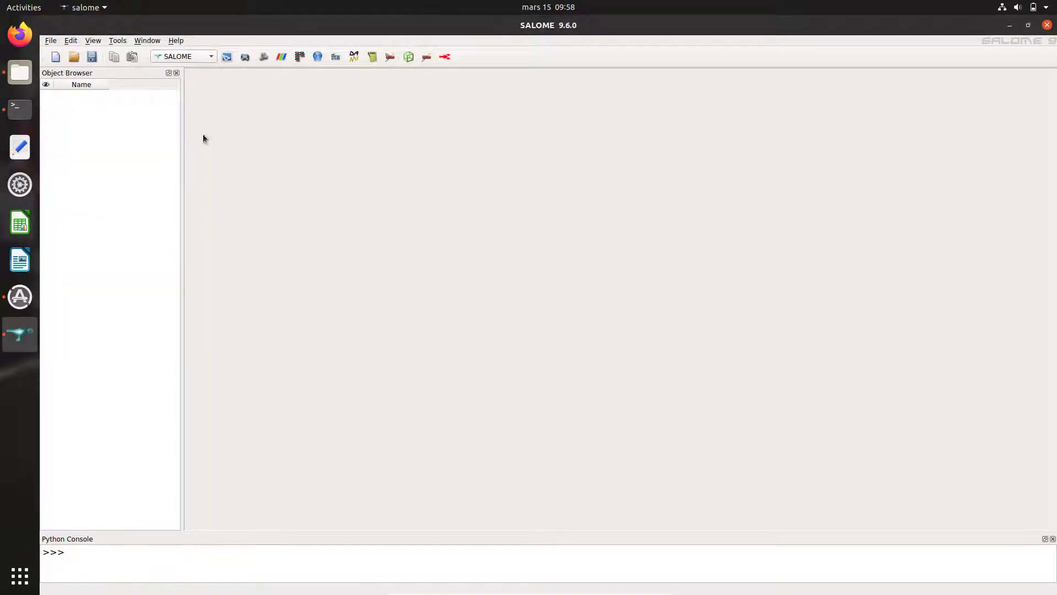
click(194, 58)
Step: Import 24020.step as a STEP file into Geometry, keeping its millimetre units
click(193, 82)
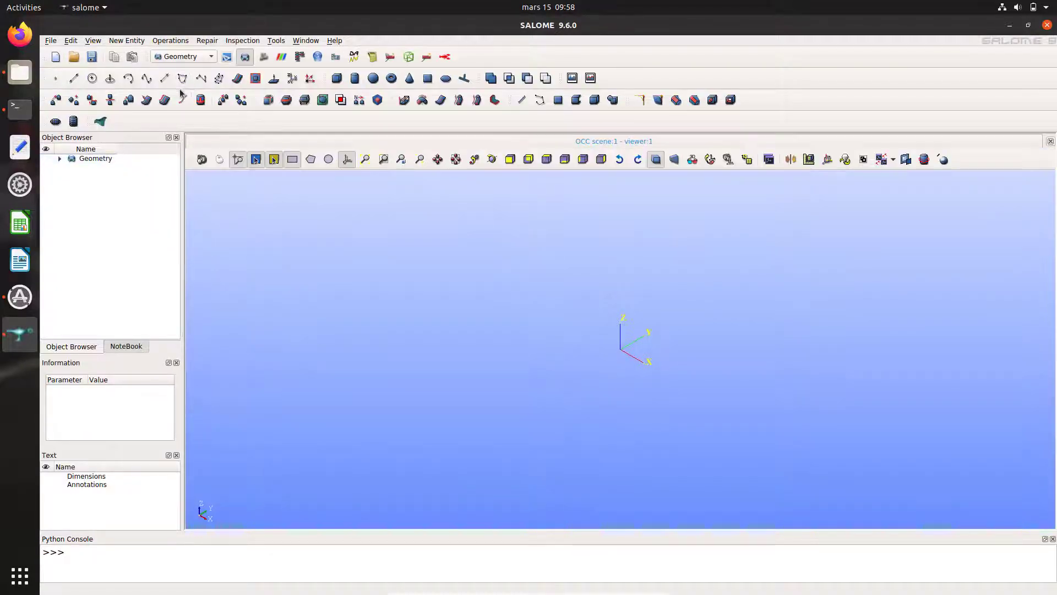
click(49, 41)
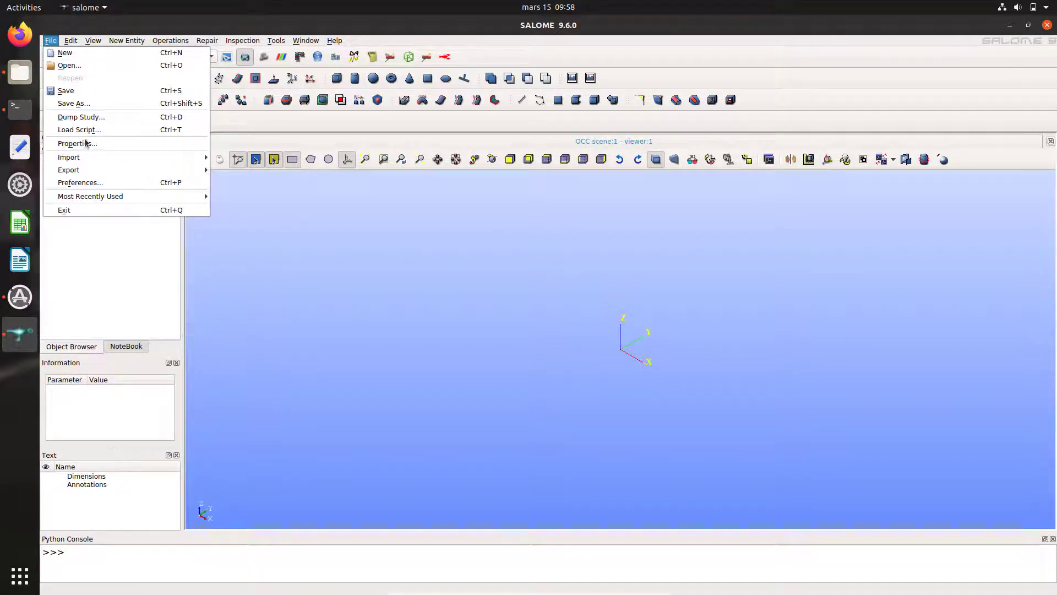
mouse_move(91, 162)
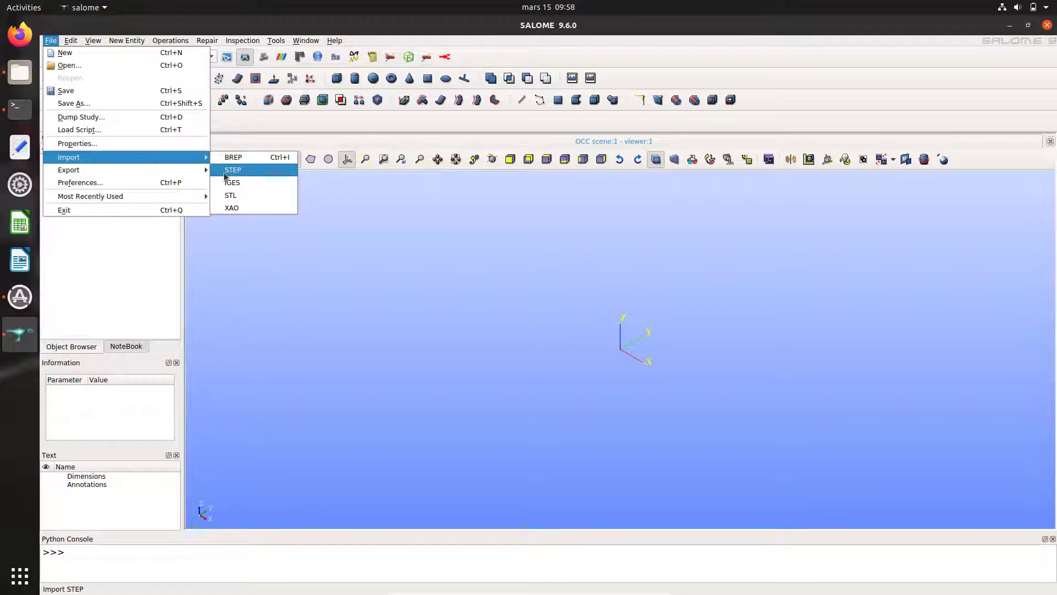
click(231, 171)
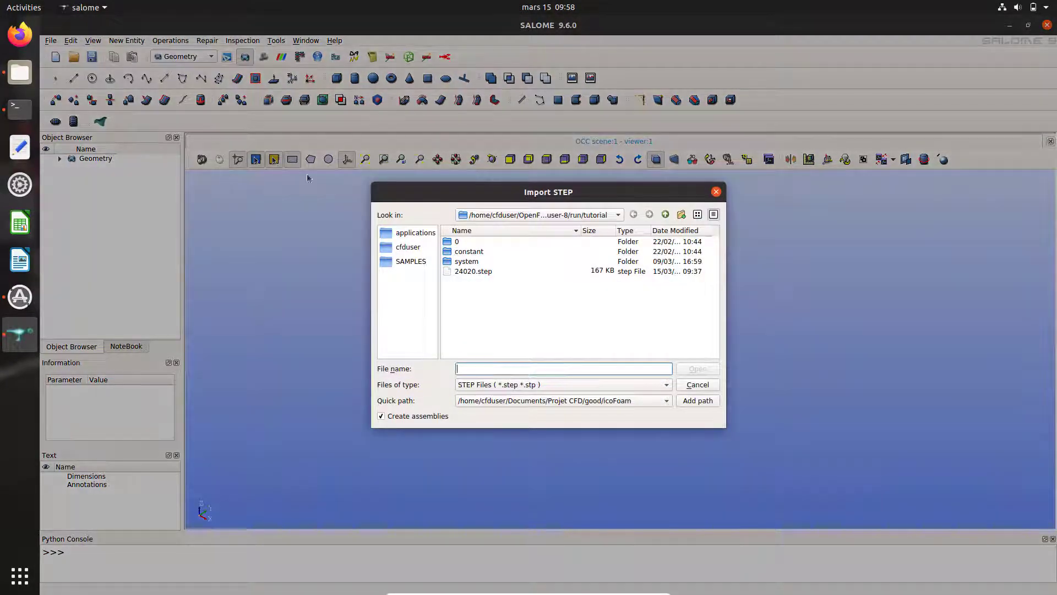
click(475, 272)
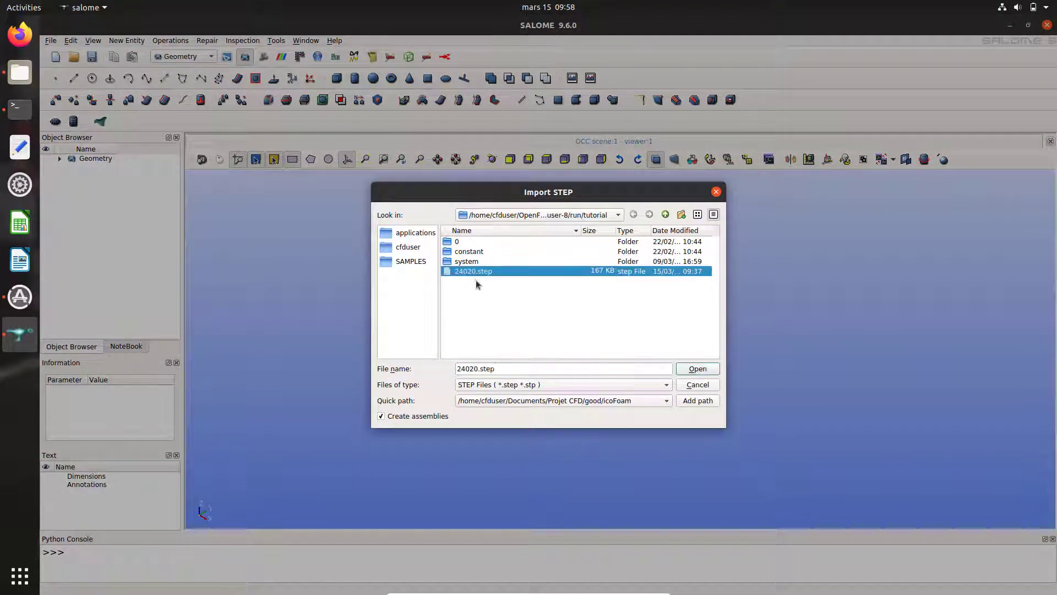
click(696, 368)
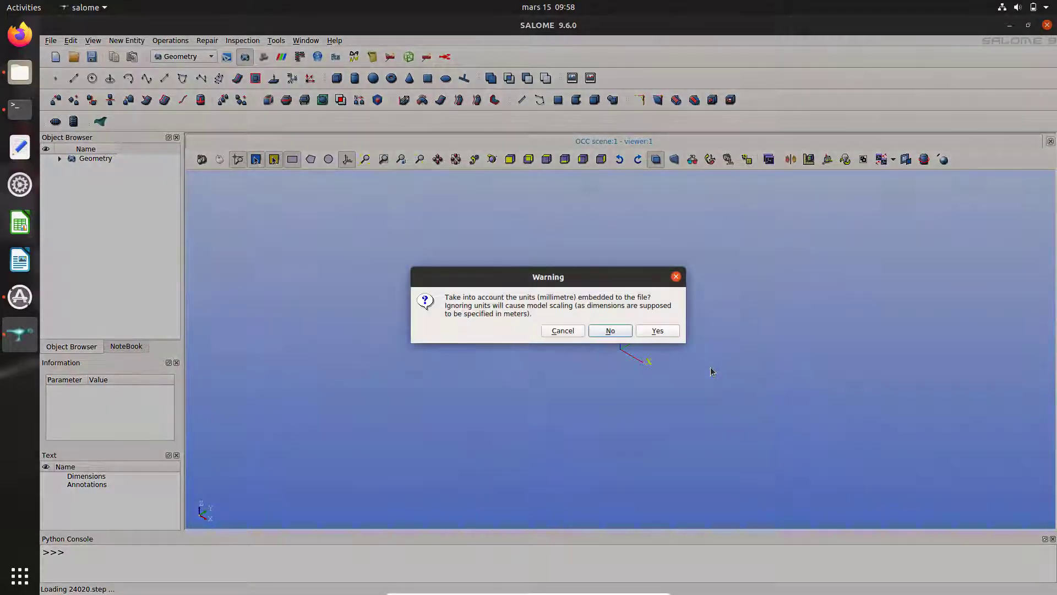
click(667, 330)
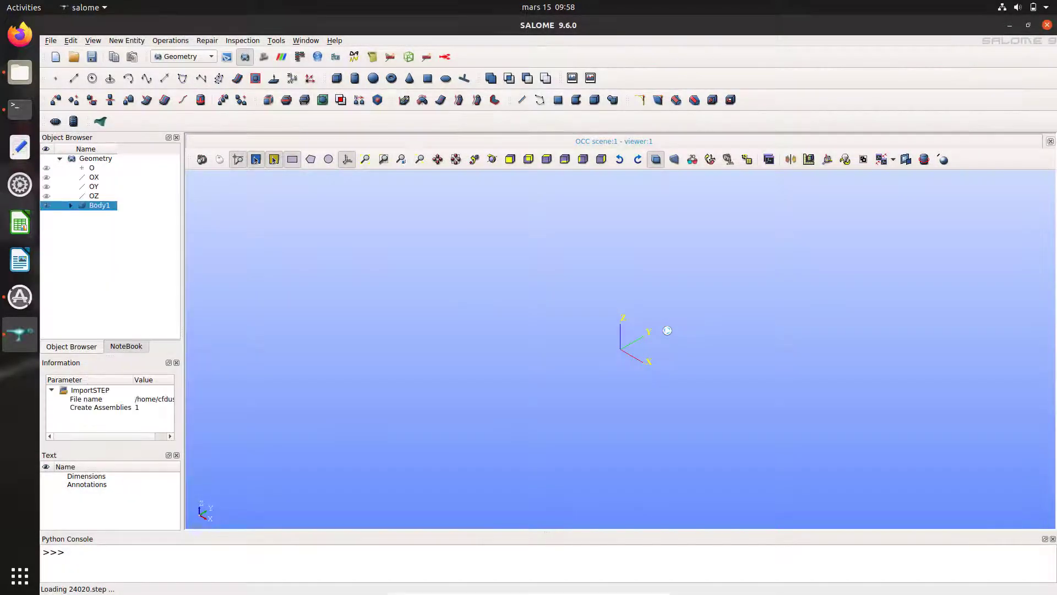
Step: Delete the Steel_SOLID child under Body1 so only the imported plate remains
click(367, 159)
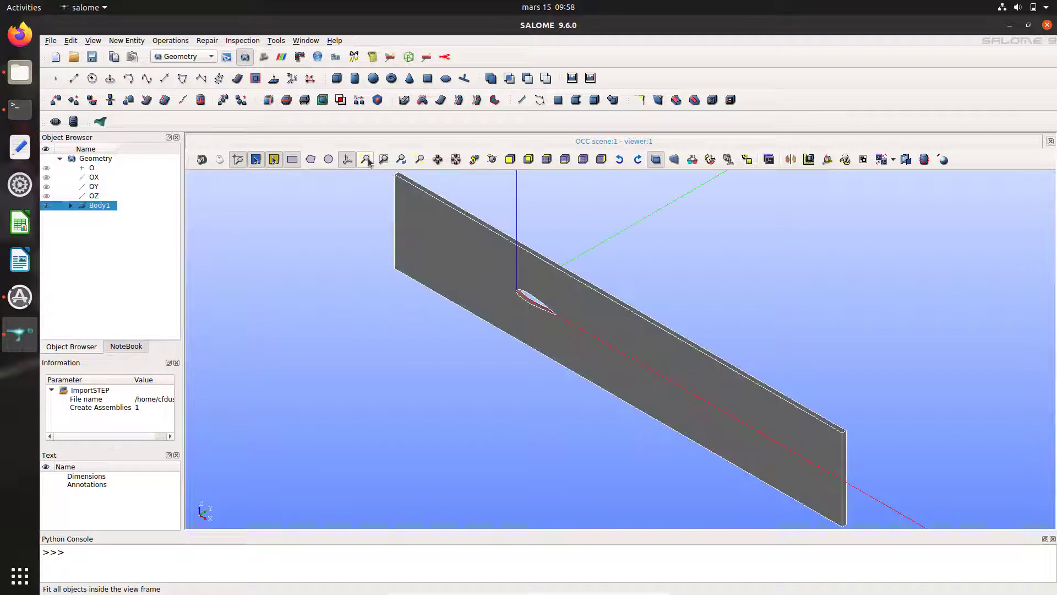
click(71, 205)
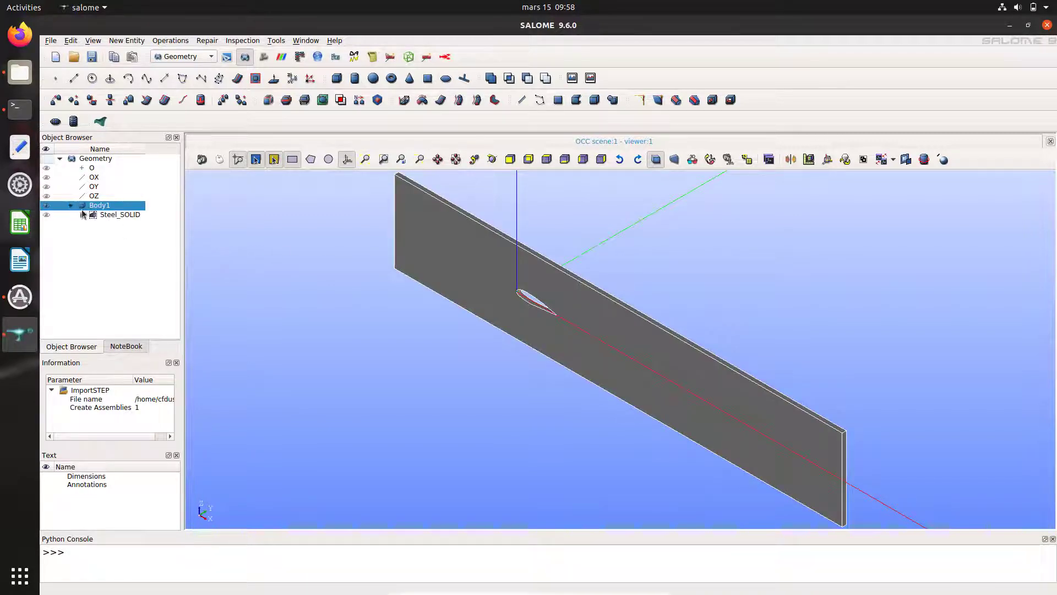
click(96, 215)
key(Delete)
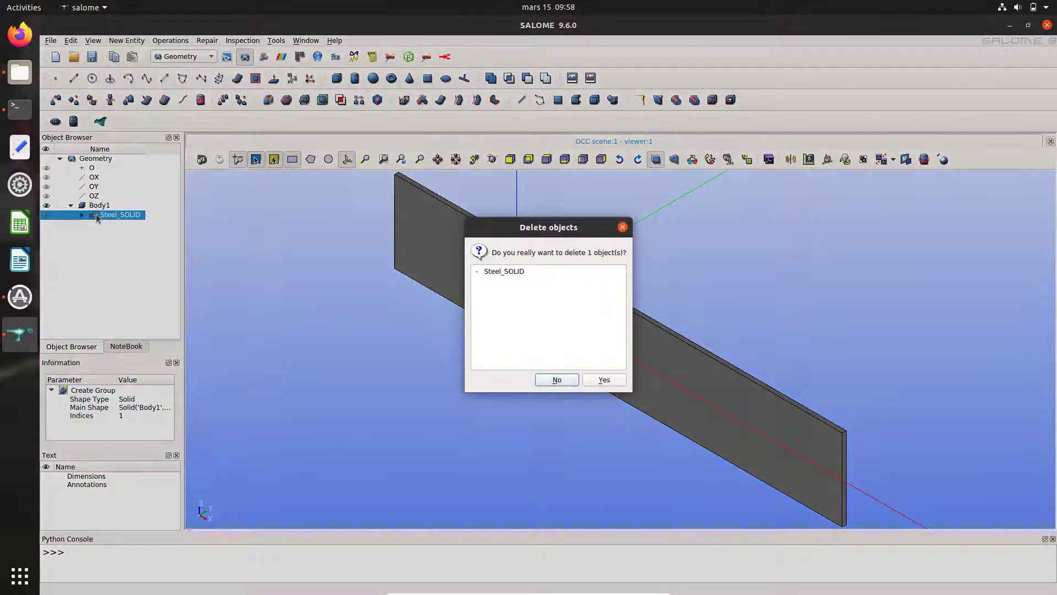
click(604, 380)
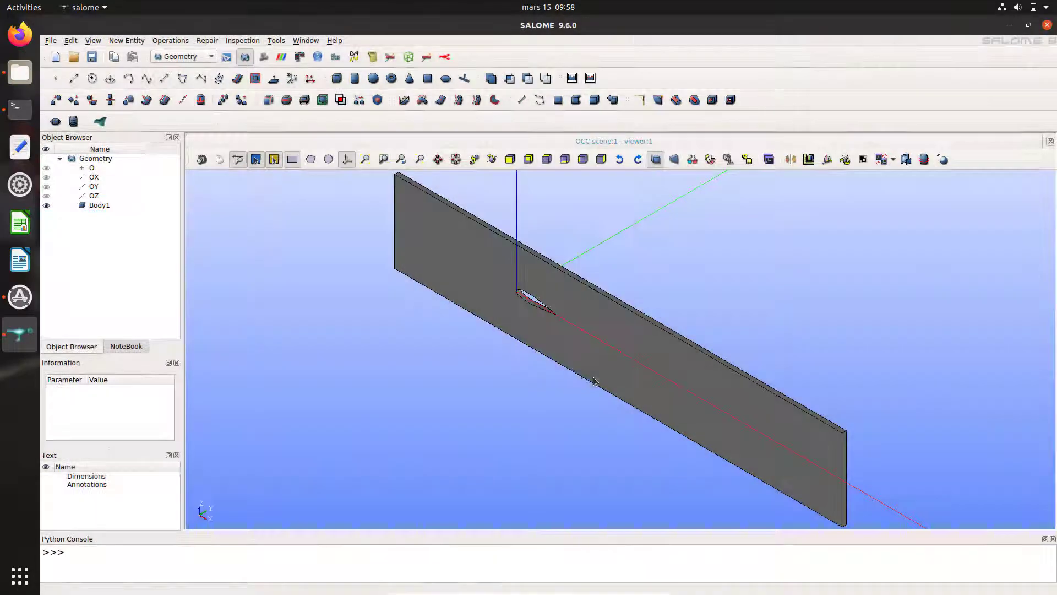
click(99, 206)
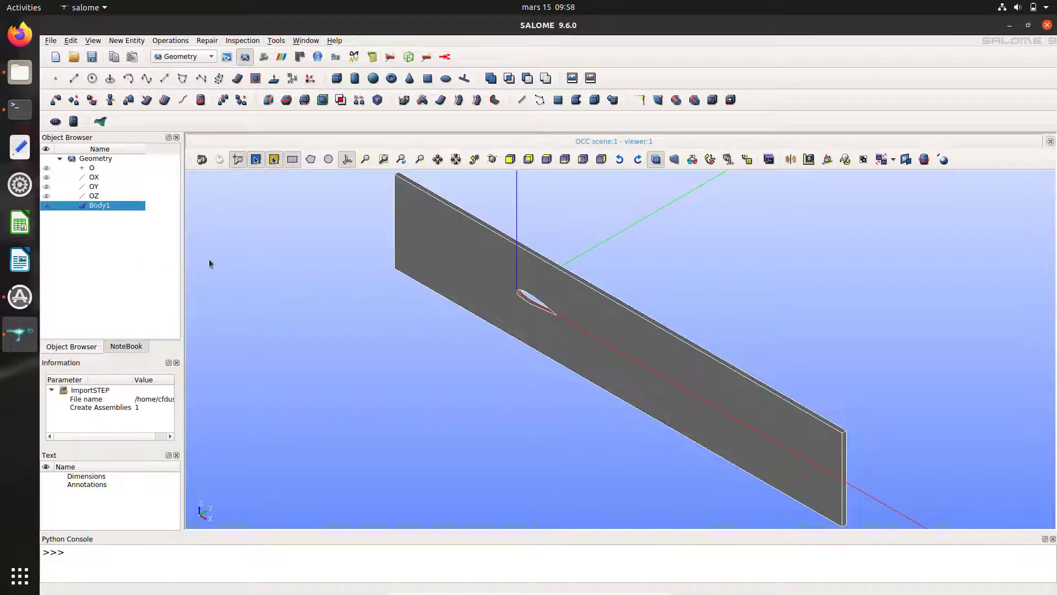
click(652, 453)
drag(729, 493, 773, 453)
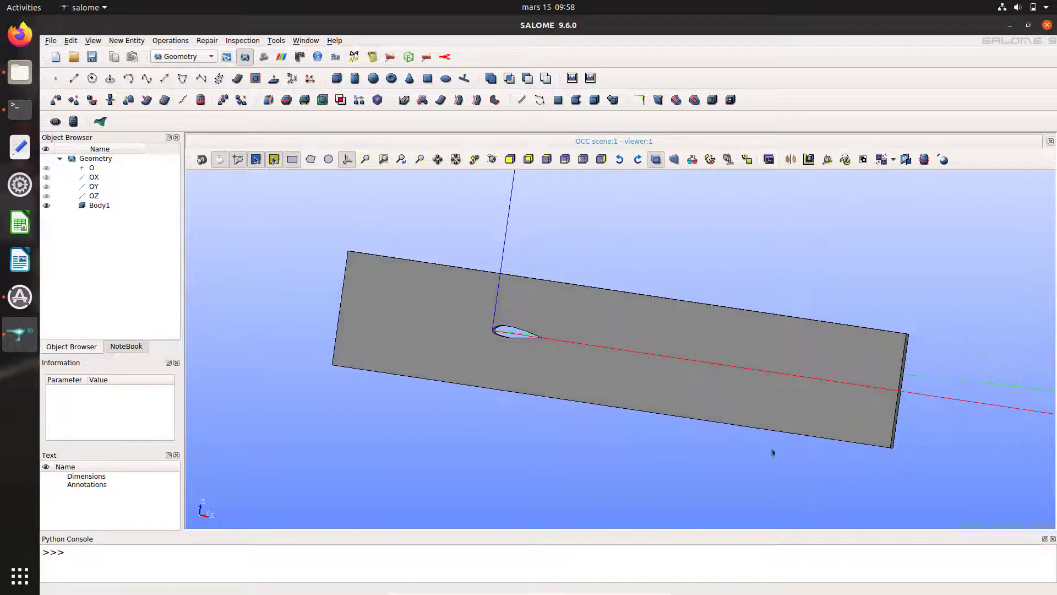
Step: Create a face group named in on Body1 from the plate's left end face
click(99, 205)
right_click(100, 207)
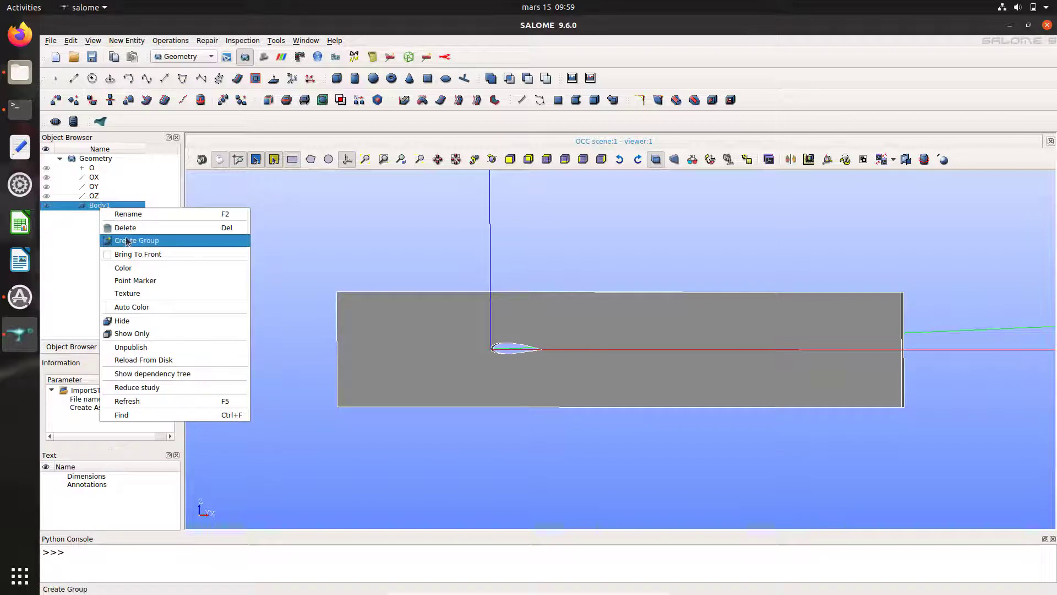
click(126, 240)
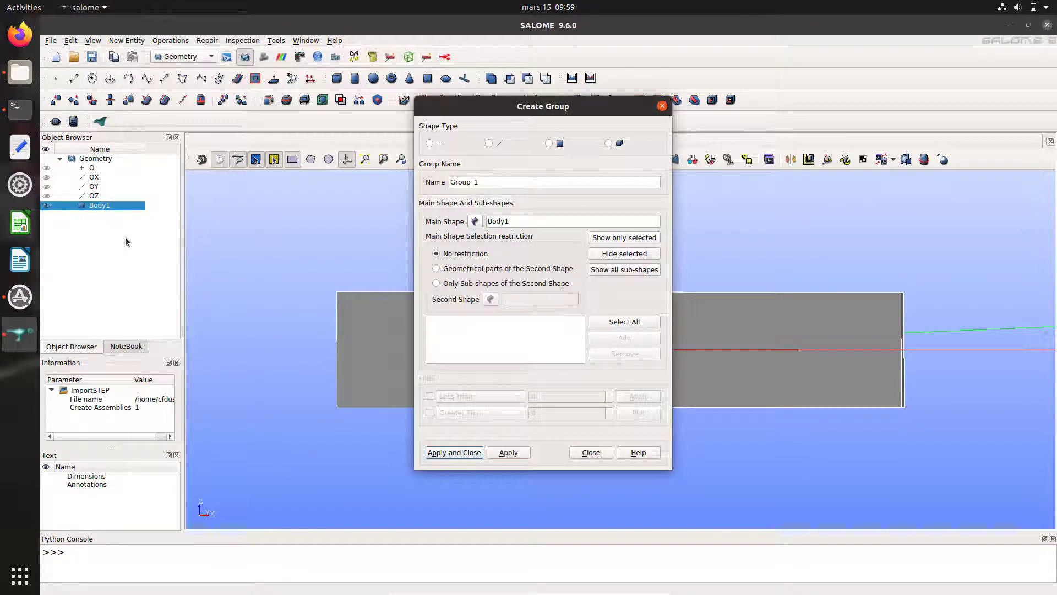
click(549, 143)
drag(542, 109, 168, 120)
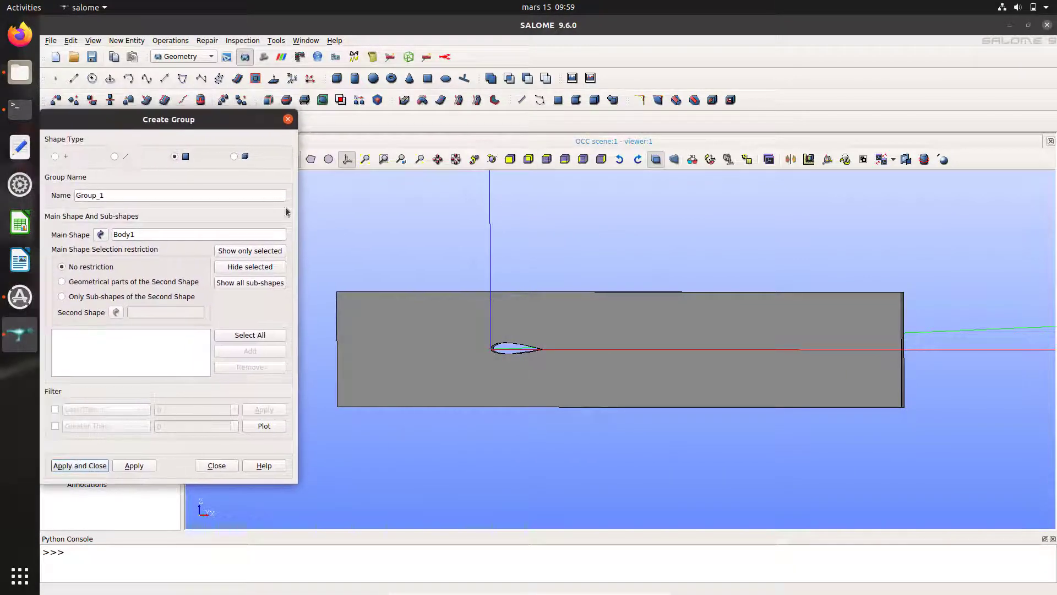
ctrl+right_drag(379, 410, 427, 357)
click(384, 345)
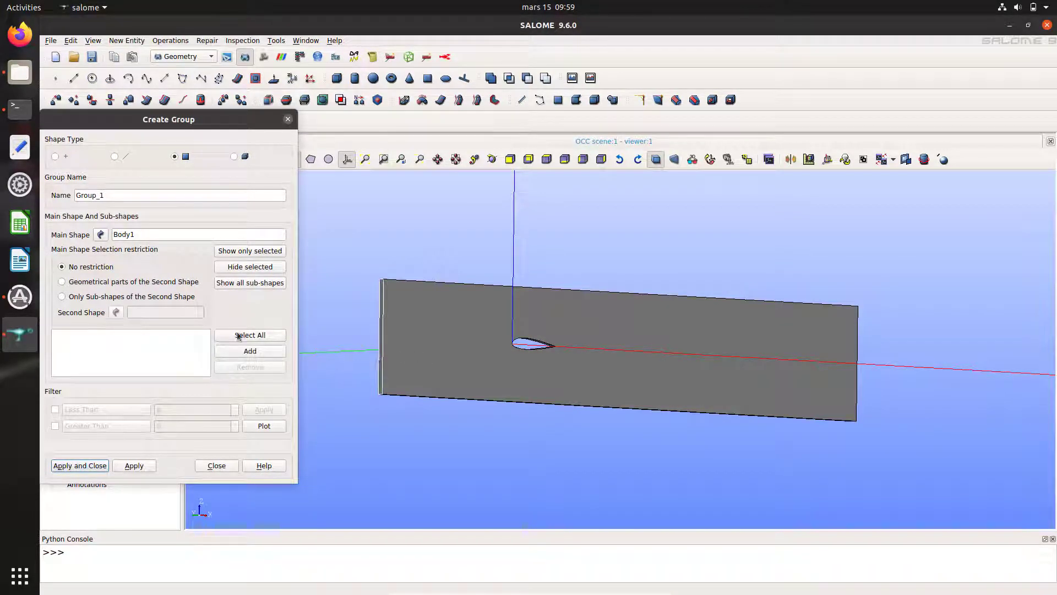
click(250, 351)
drag(123, 194, 69, 191)
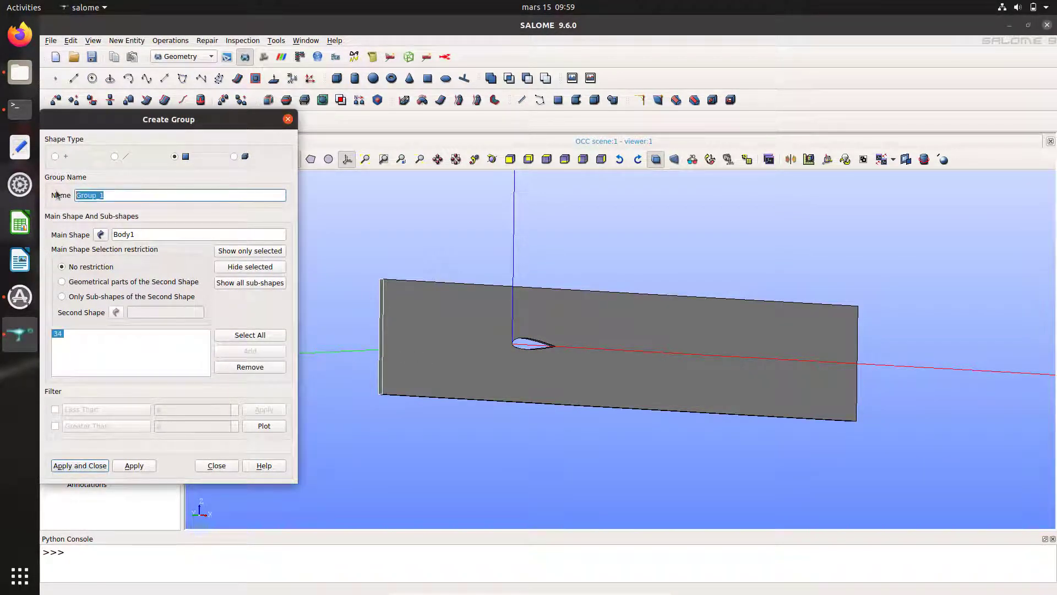
text(inlet)
click(140, 466)
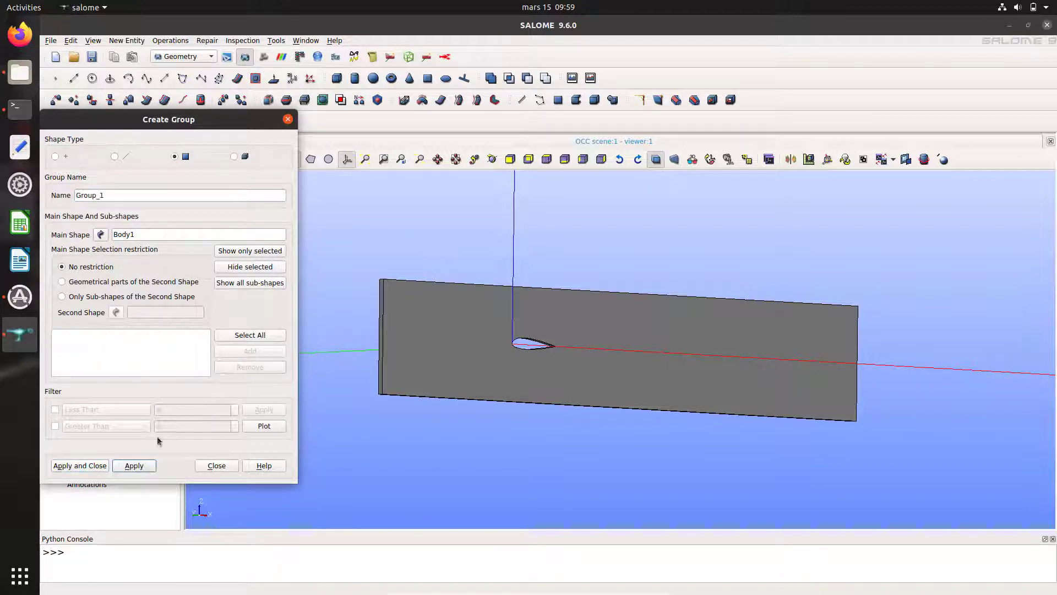
Step: Create the outlet face group from the plate's right end face
double_click(111, 194)
text(outlet)
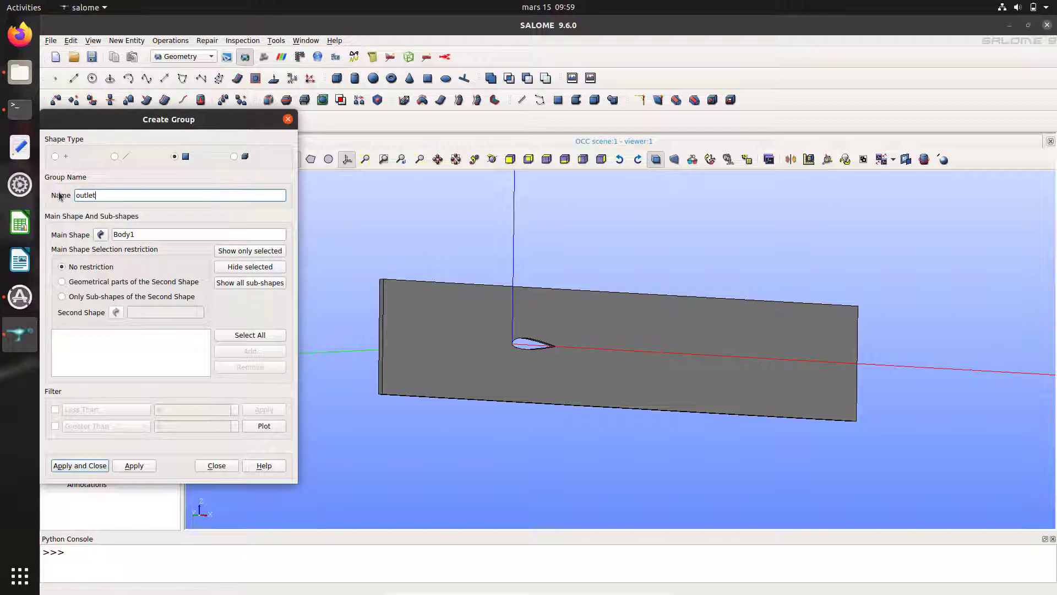
ctrl+right_drag(867, 394, 699, 403)
scroll(696, 344, up, 3)
ctrl+right_drag(695, 344, 715, 327)
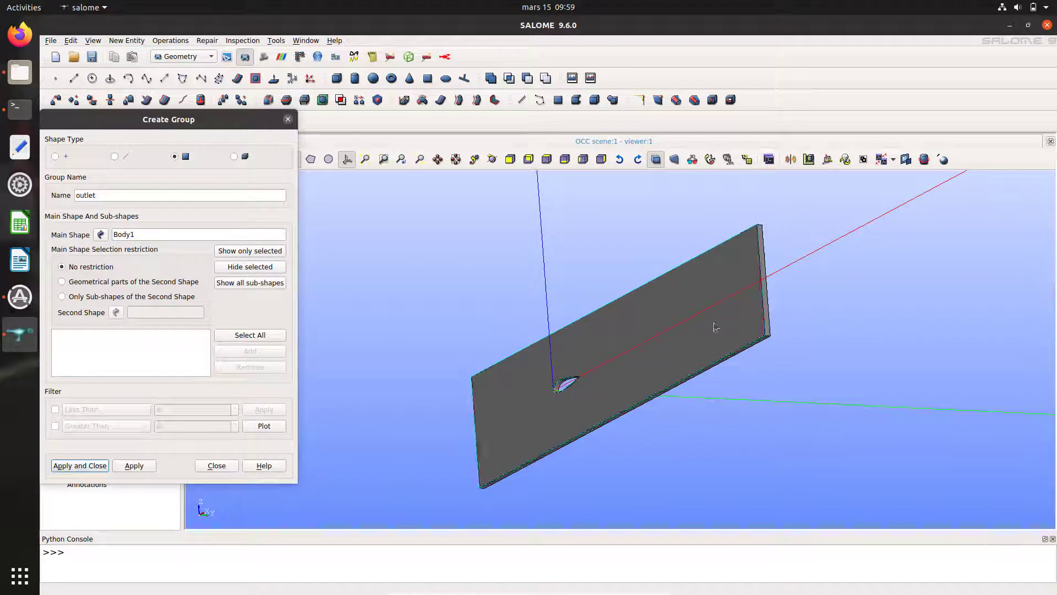
click(765, 313)
click(260, 355)
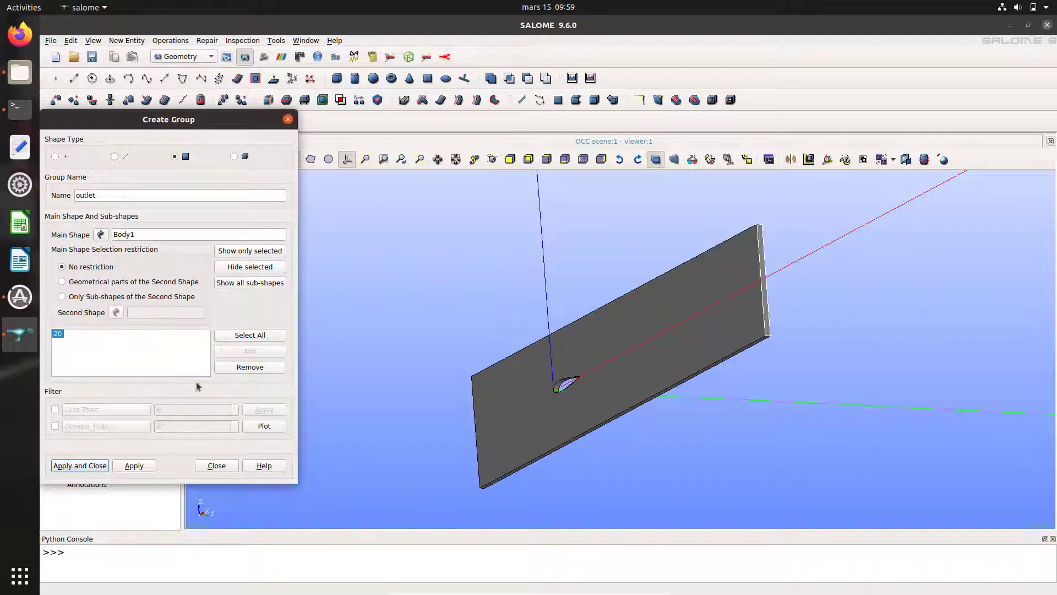
click(134, 466)
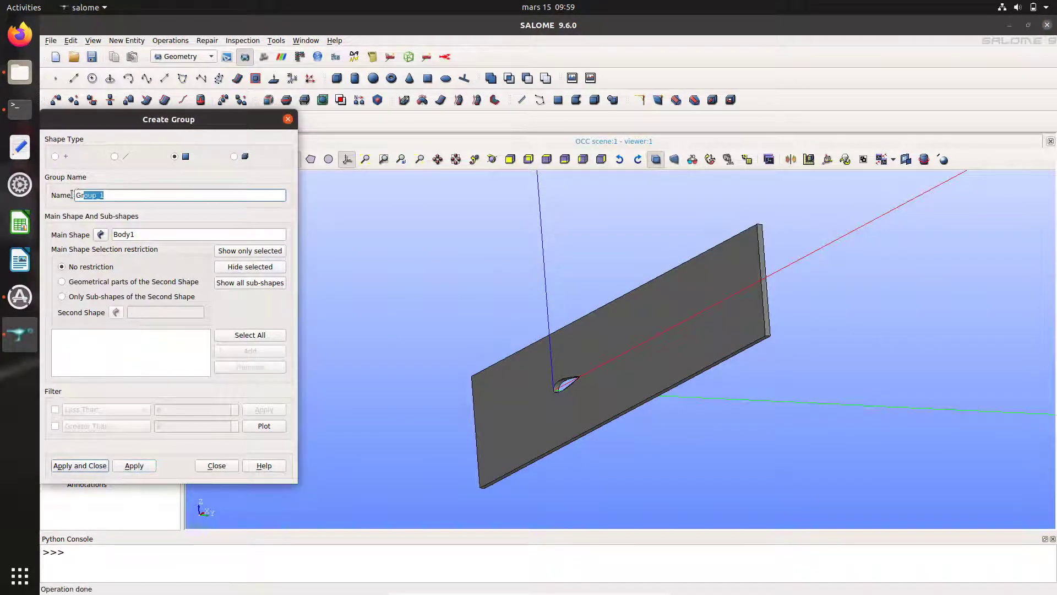
Step: Create the lateralRight face group from the plate's broad side face
text(lateralRight)
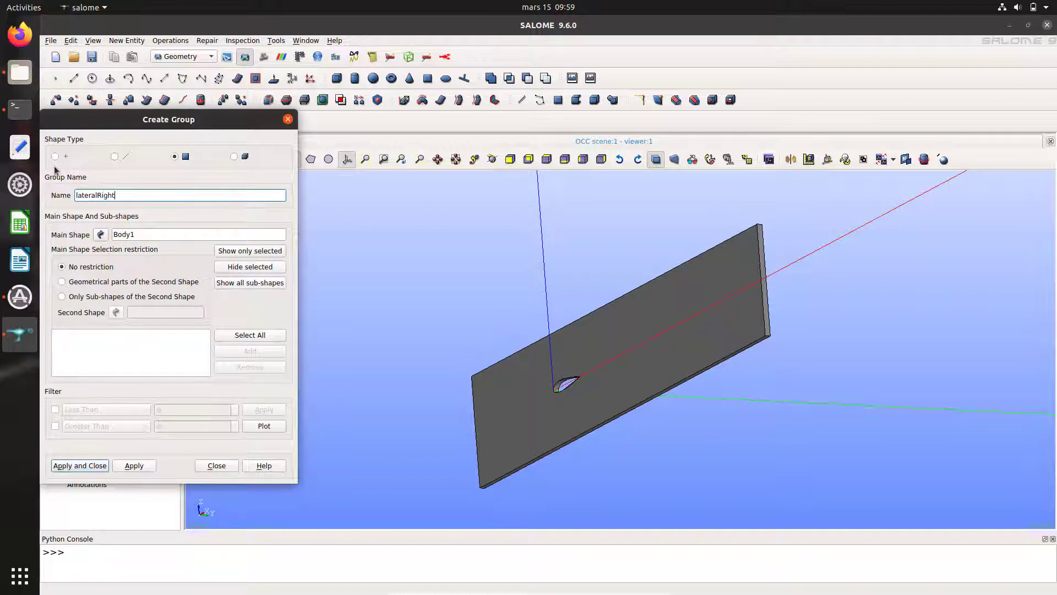
click(516, 403)
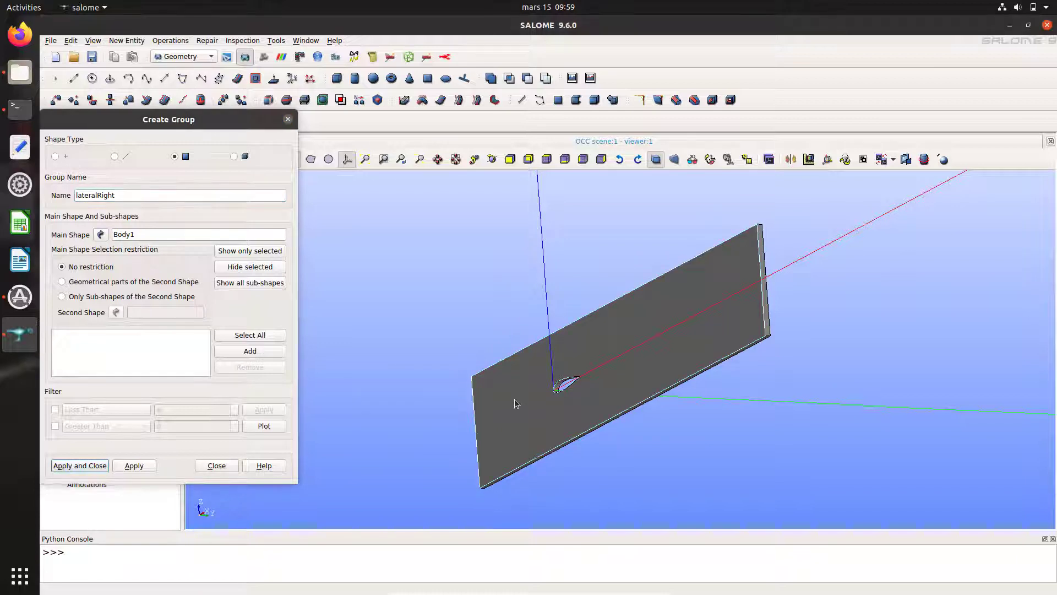
click(250, 352)
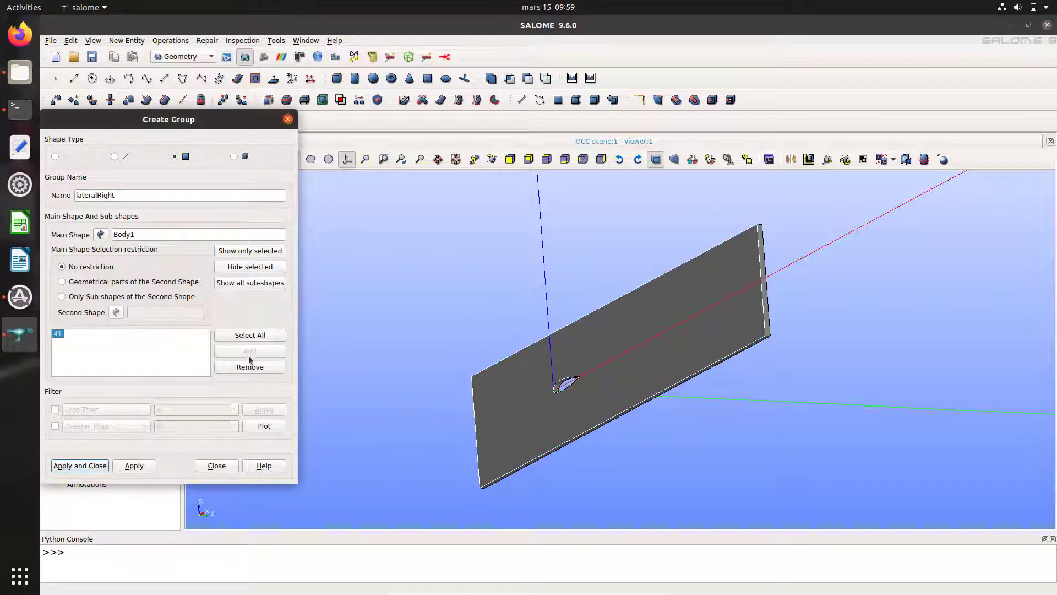
click(134, 465)
Step: Create the lateralLeft face group from the opposite side face, face 38
drag(110, 196, 67, 200)
key(BackSpace)
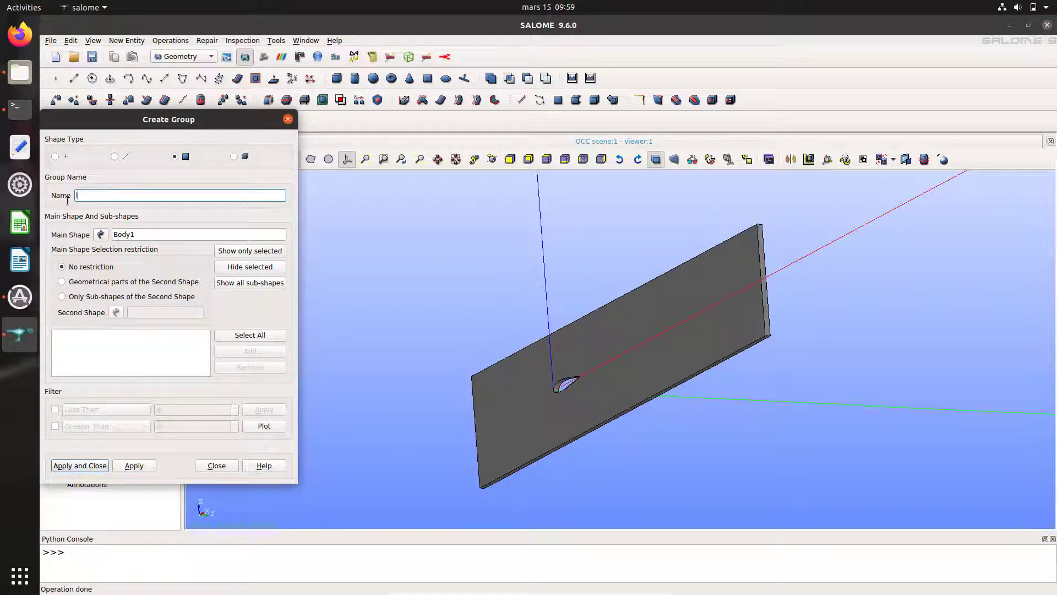
text(lay)
key(BackSpace)
ctrl+right_drag(887, 270, 568, 325)
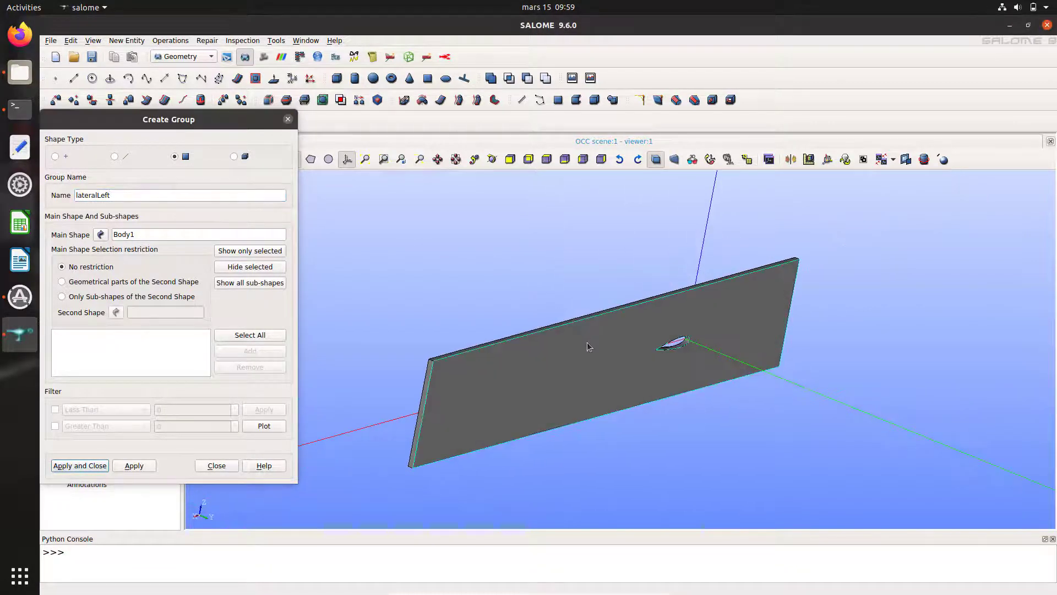
click(587, 345)
click(250, 352)
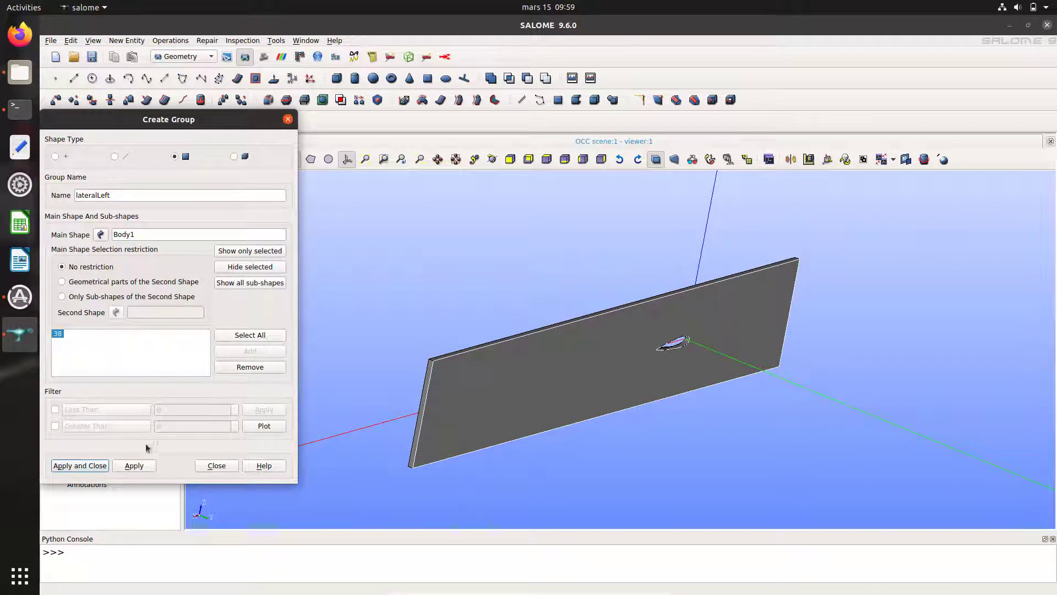
click(134, 465)
Step: Replace the group name with topbot for the next group
double_click(78, 196)
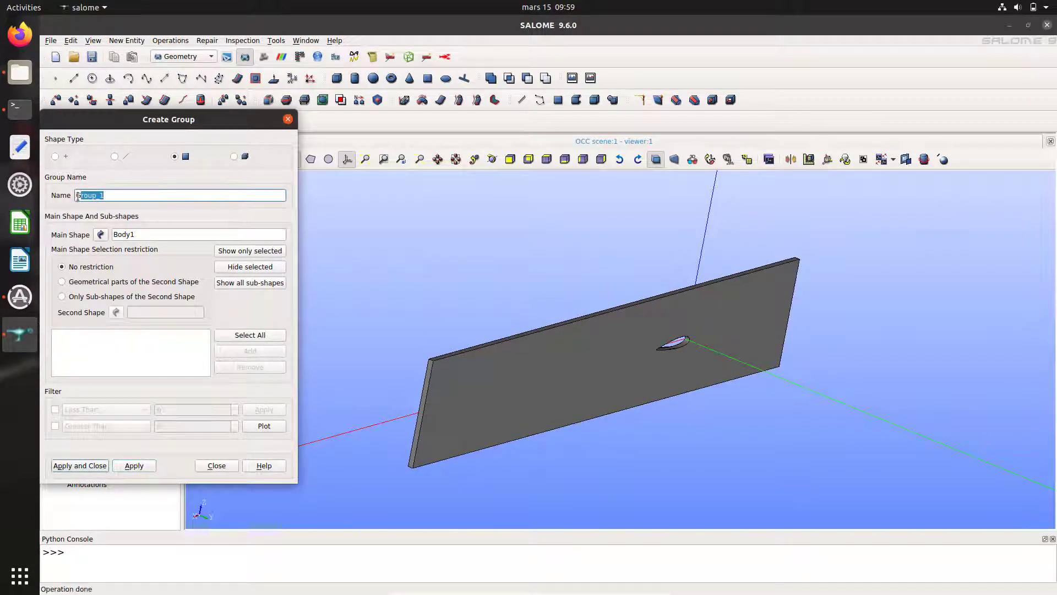
key(BackSpace)
text(top_v)
key(BackSpace)
text(bott)
Step: Create the topbot group from the top face 27 and bottom face 10
click(592, 316)
click(250, 351)
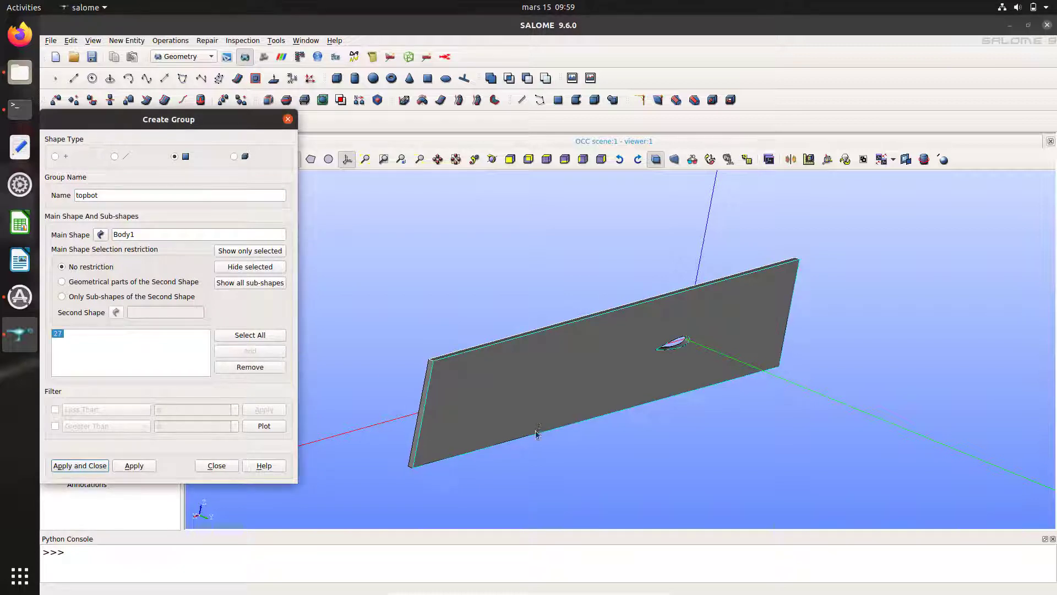
ctrl+right_drag(538, 405, 537, 347)
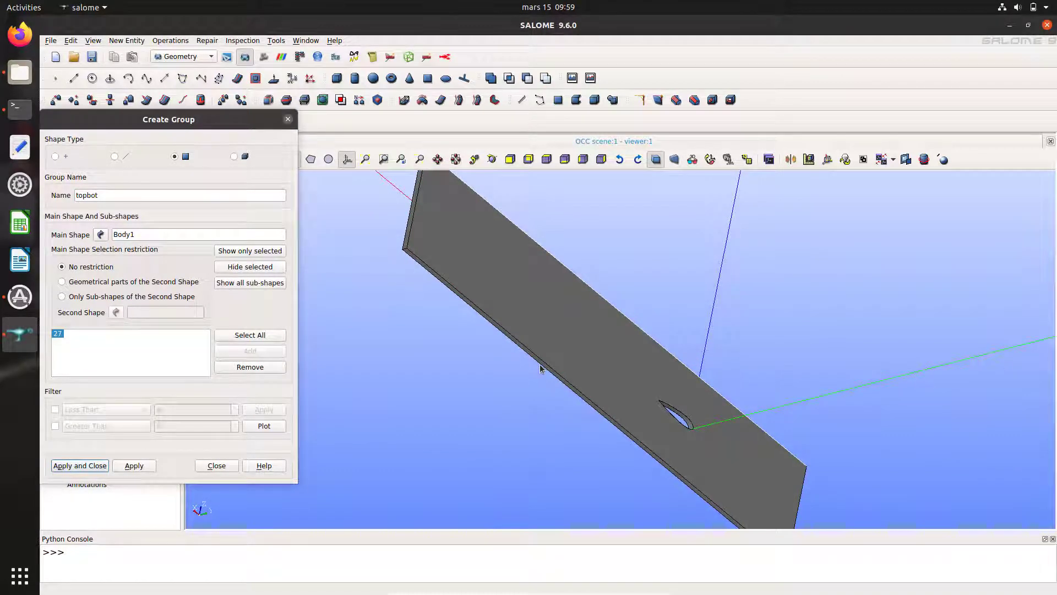
click(541, 368)
click(249, 352)
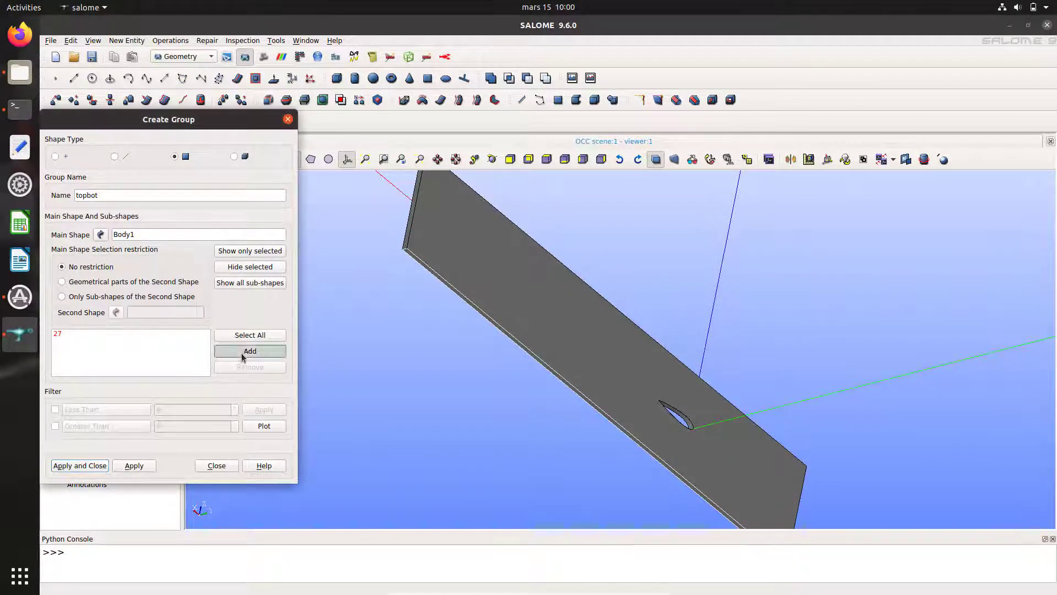
click(134, 465)
Step: Create the airfoil group from the hole's inner surface, face 3
ctrl+right_drag(791, 441, 714, 435)
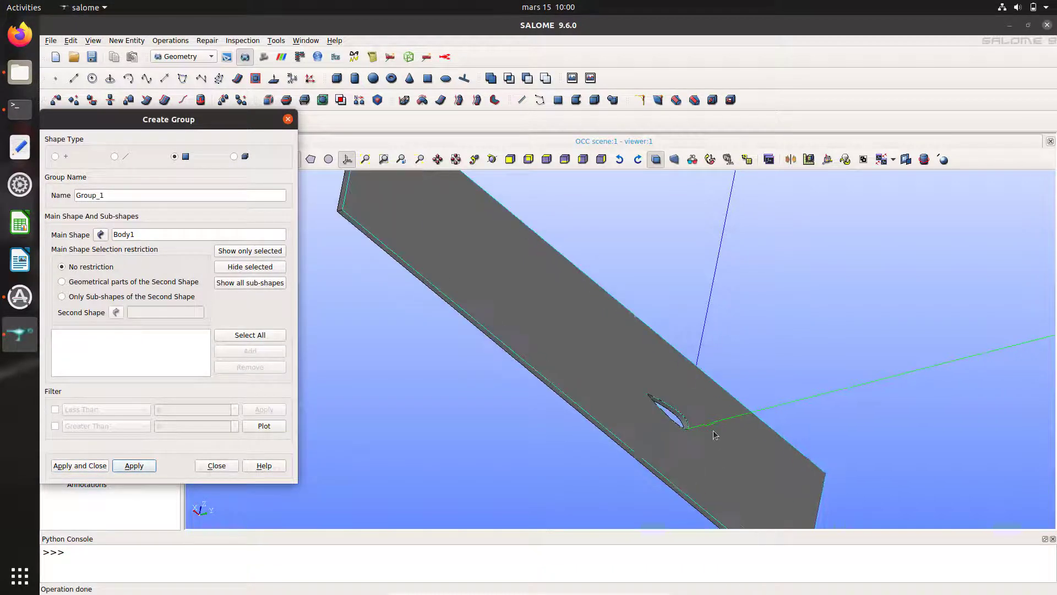
scroll(710, 427, up, 1)
click(667, 407)
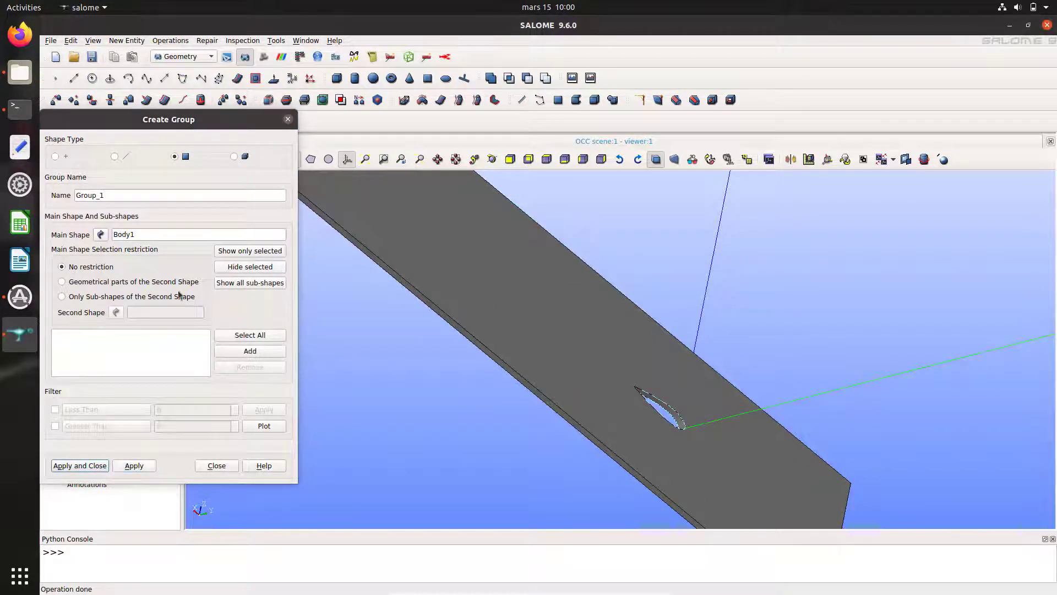
double_click(75, 197)
text(airfoi)
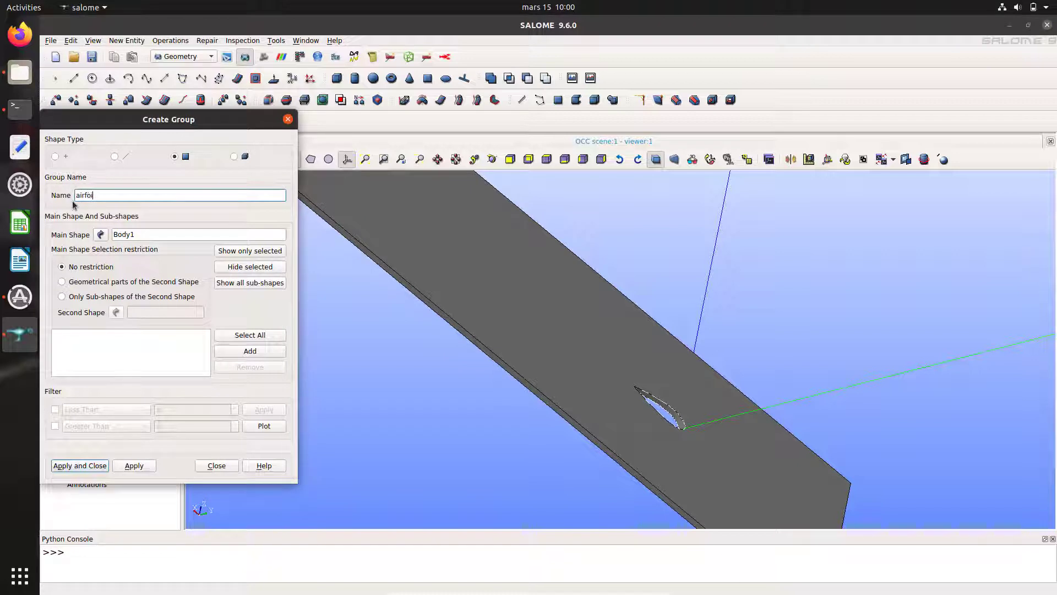
text(l)
click(262, 351)
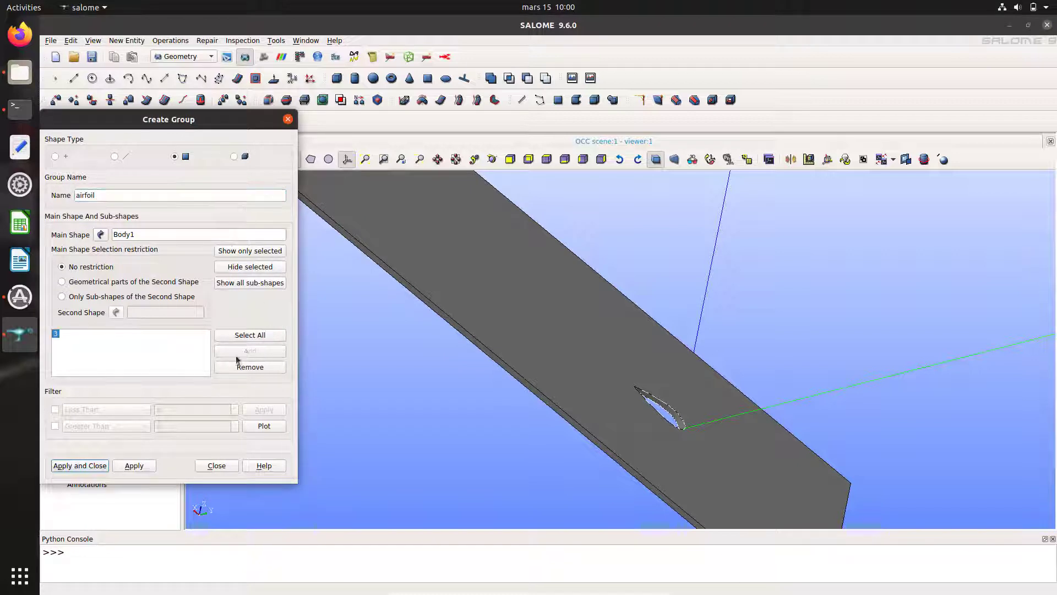
click(142, 466)
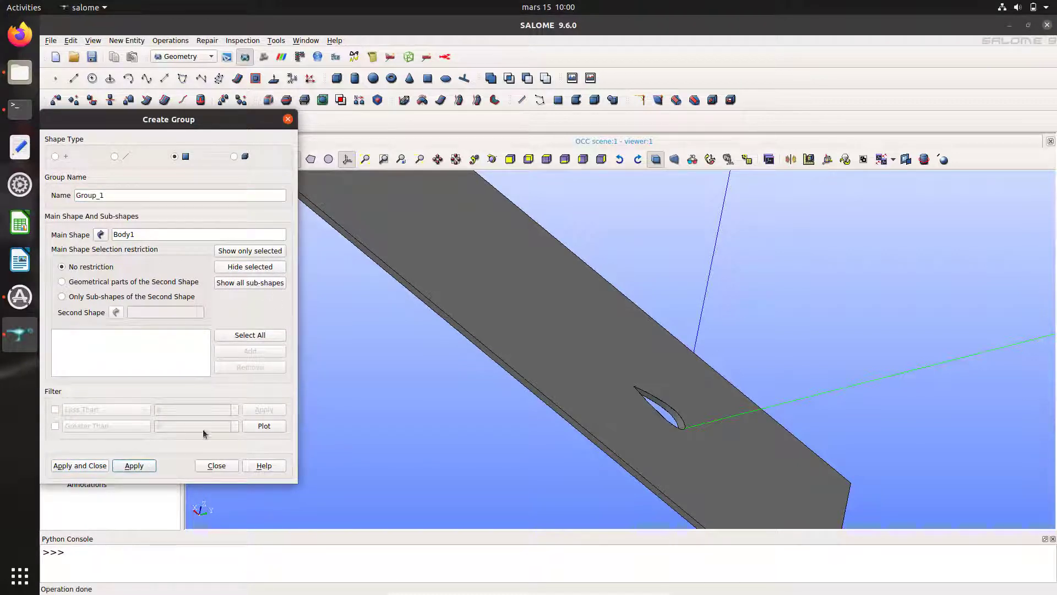
Step: Close the group dialog and check the inlet group against the whole Body1 slab
click(216, 466)
ctrl+right_drag(655, 417, 949, 461)
ctrl+right_drag(701, 367, 649, 396)
click(47, 215)
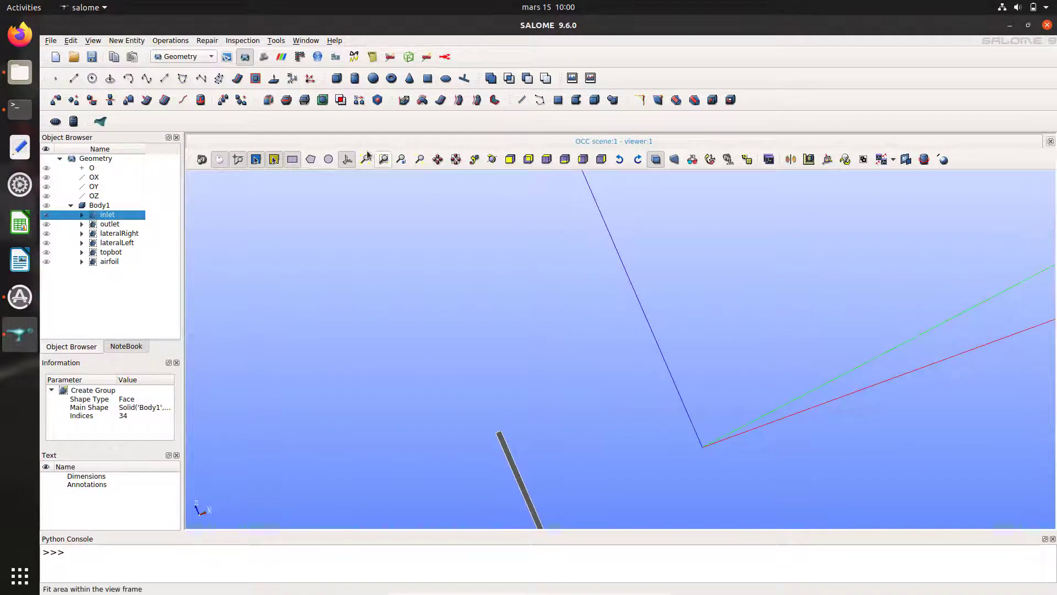
click(46, 215)
click(46, 205)
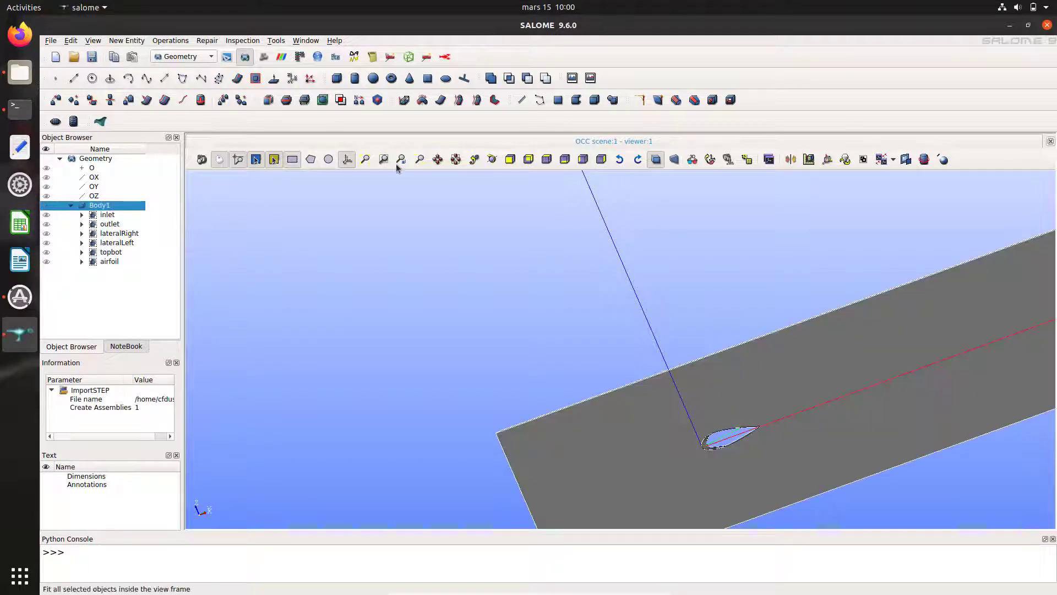
click(365, 159)
ctrl+right_drag(800, 416, 764, 292)
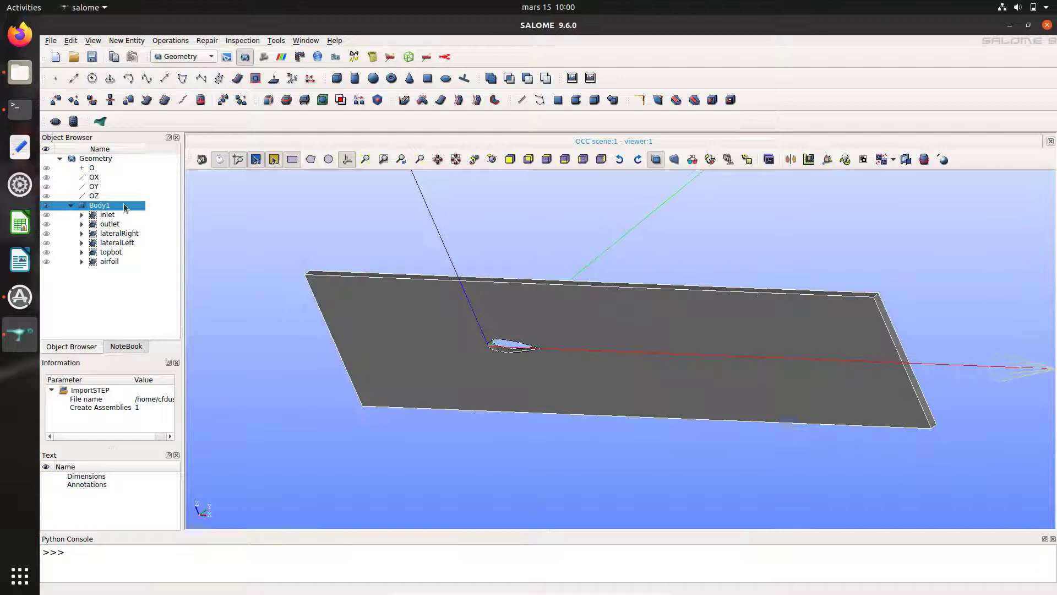
click(46, 205)
click(47, 215)
click(47, 217)
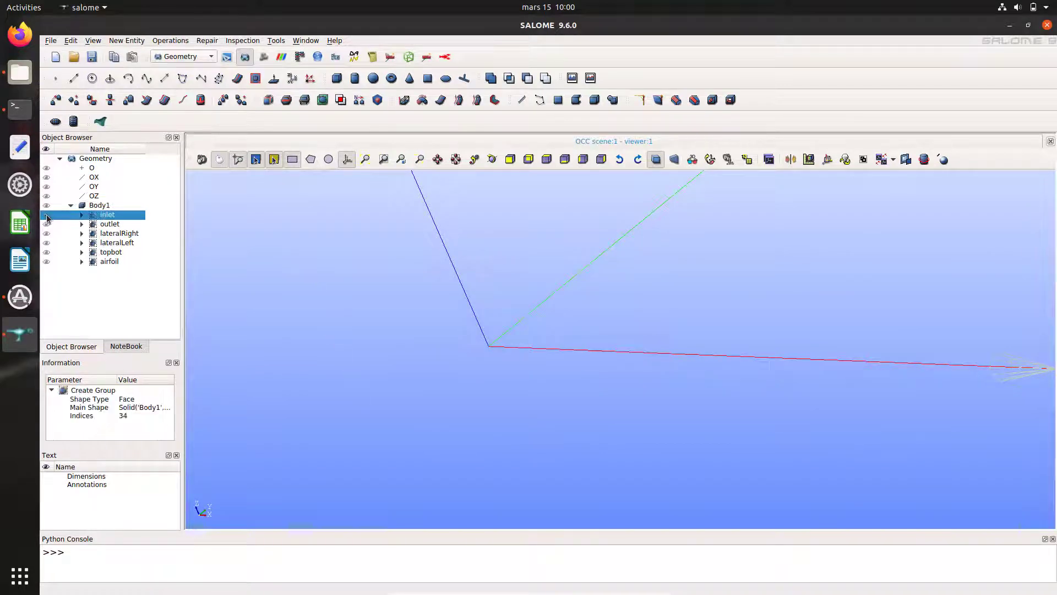
click(47, 226)
click(47, 225)
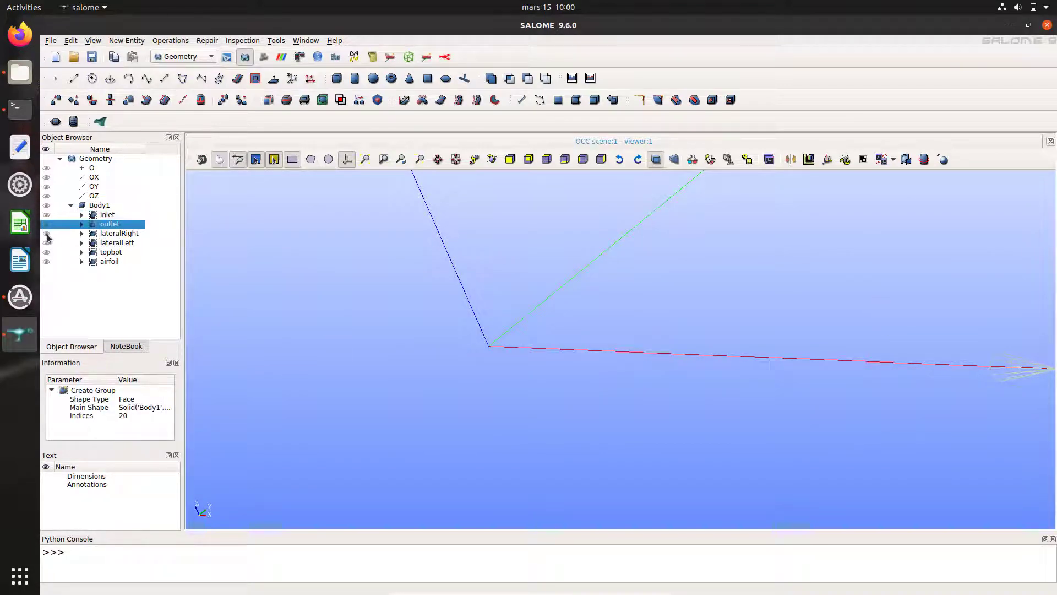
click(47, 234)
click(46, 234)
click(46, 243)
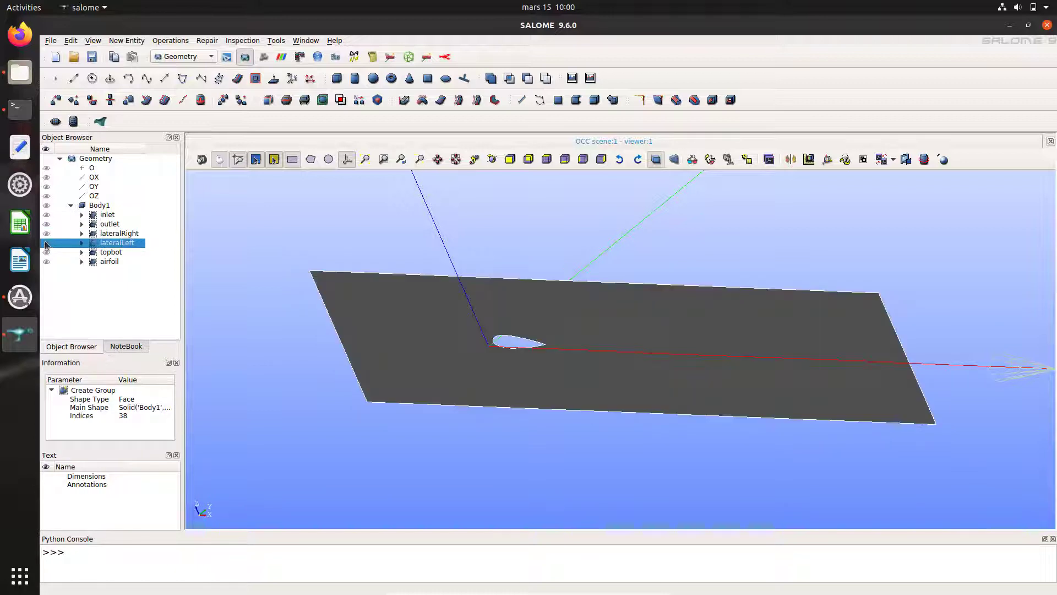
click(46, 243)
click(47, 252)
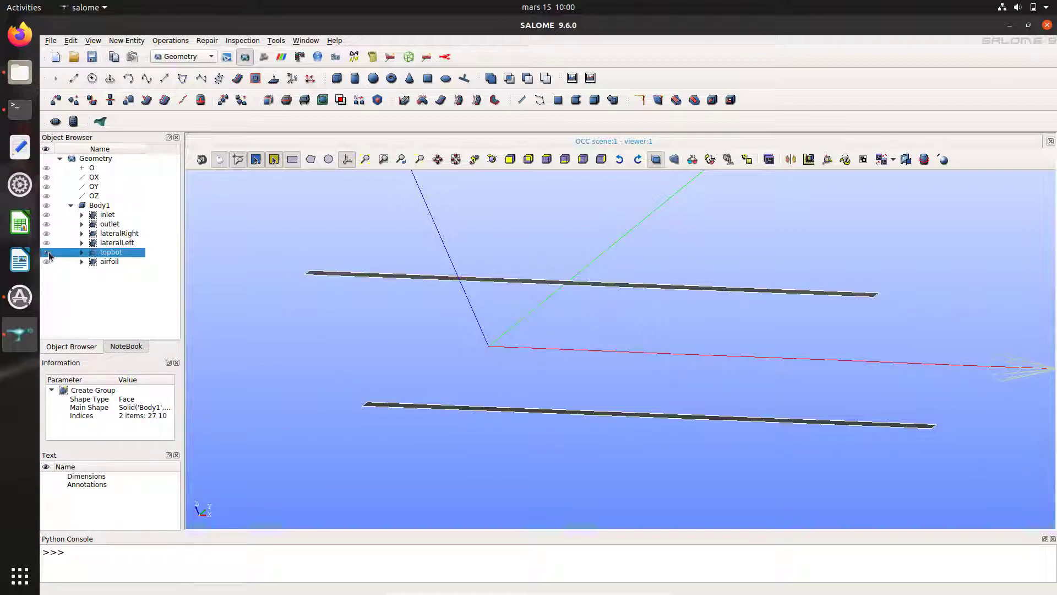
click(46, 252)
click(46, 261)
click(46, 261)
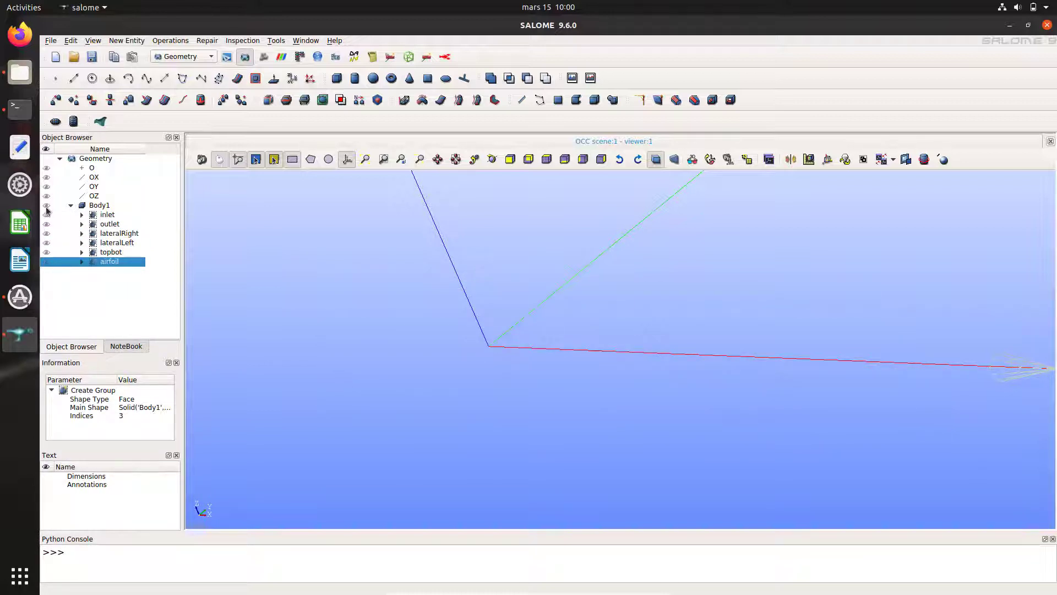
click(46, 206)
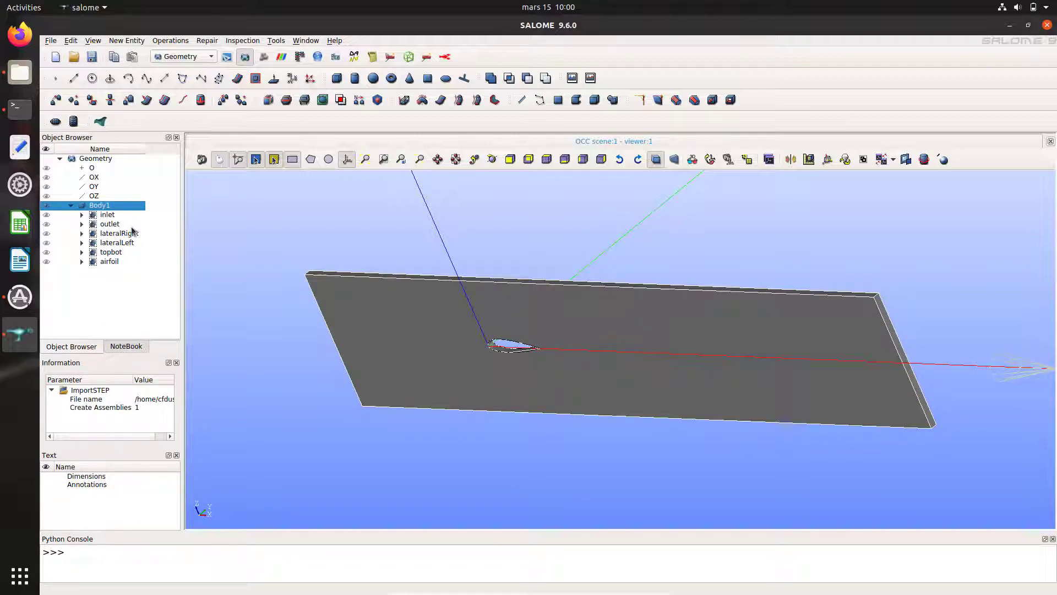
click(70, 206)
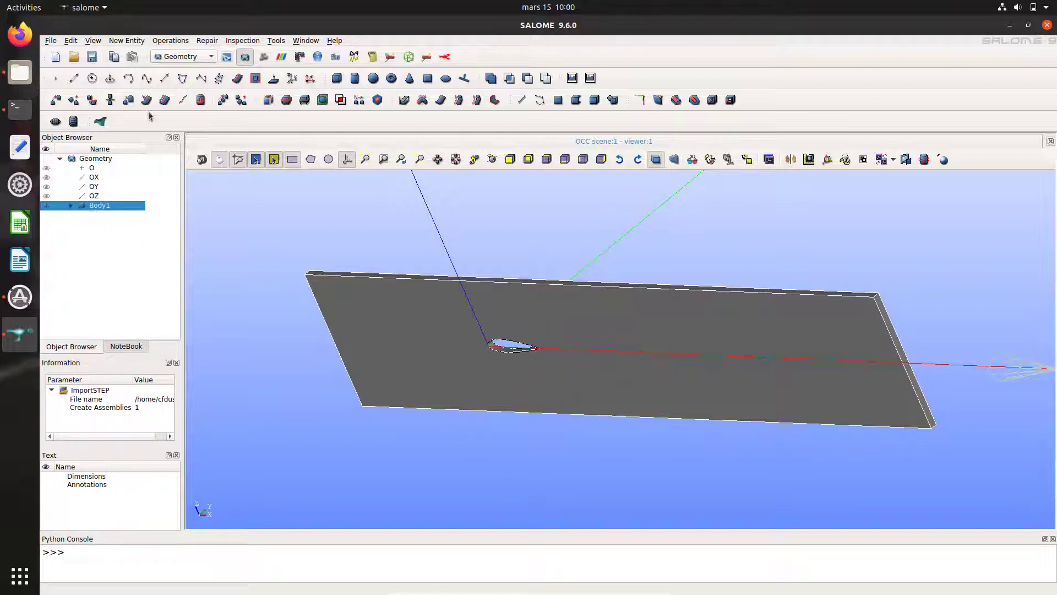
Step: Switch to the Mesh module and rename Body1 to geometry
click(196, 57)
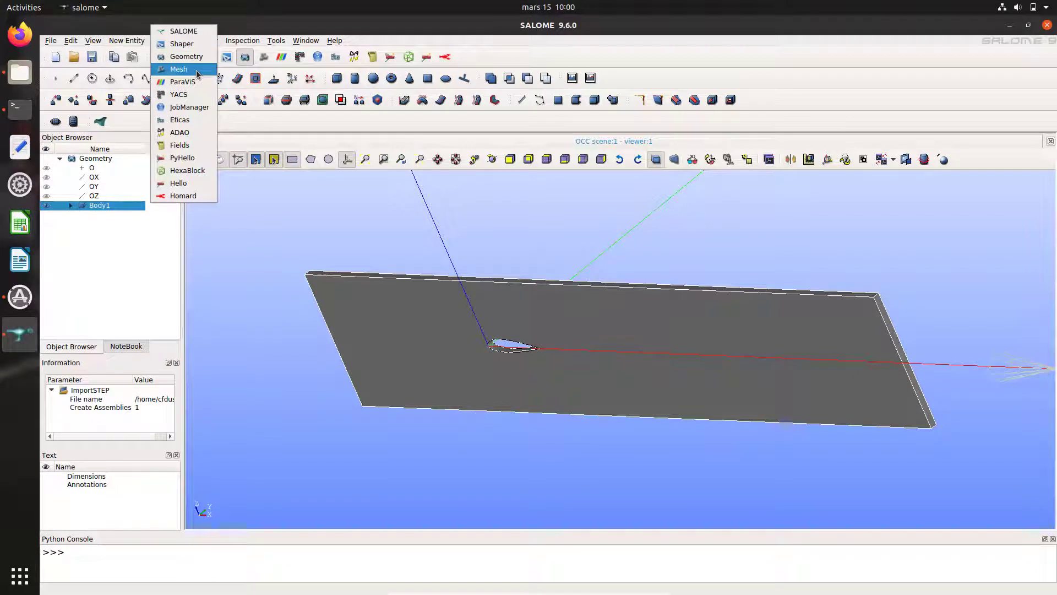
click(196, 71)
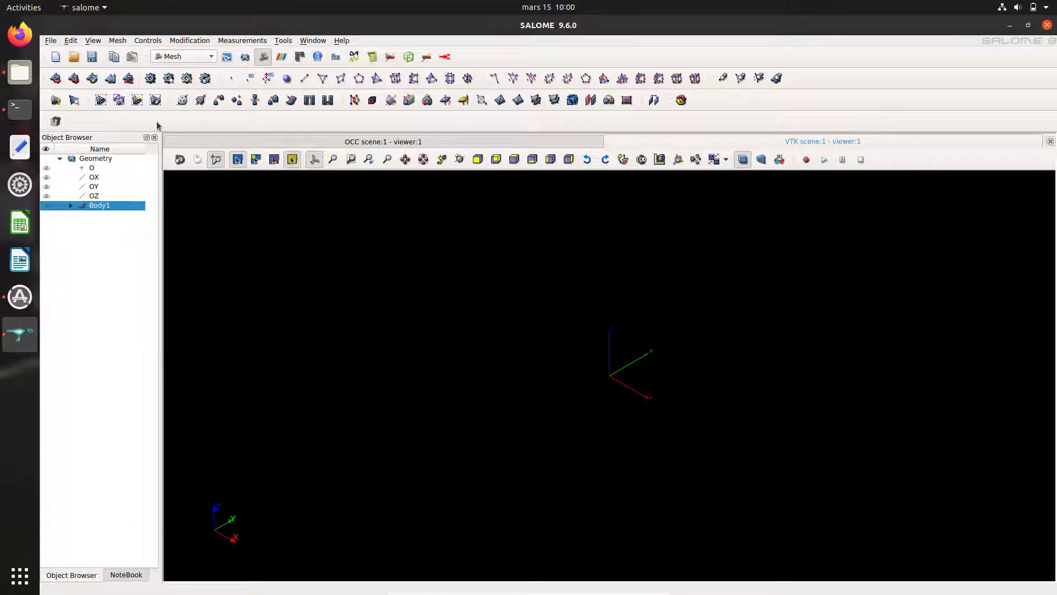
click(104, 205)
Step: Start a new mesh on geometry with Create all Groups on Geometry unchecked, with the geometry displayed and fitted
click(58, 80)
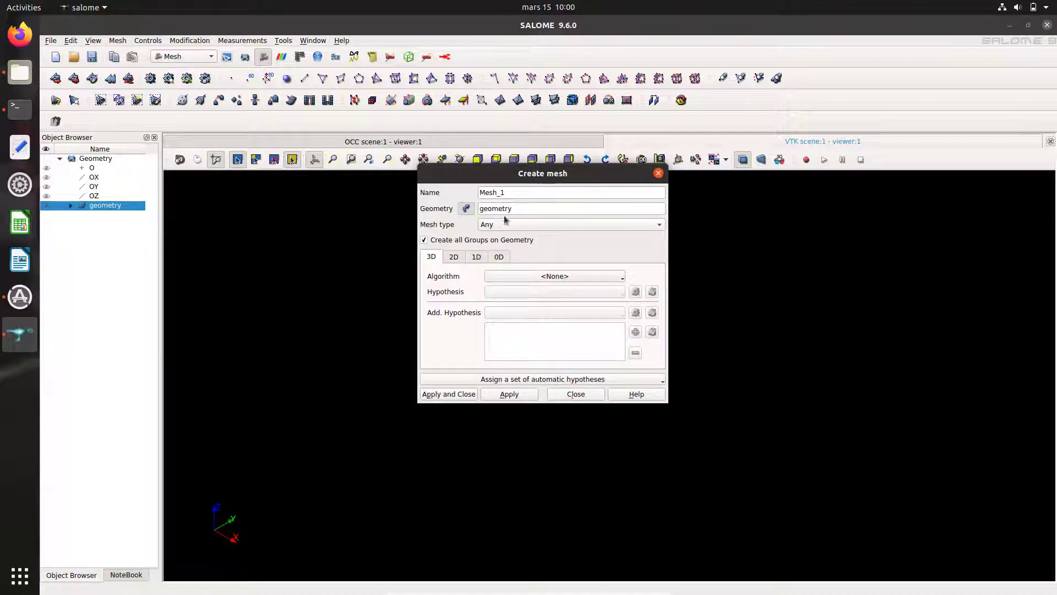
drag(512, 176, 242, 220)
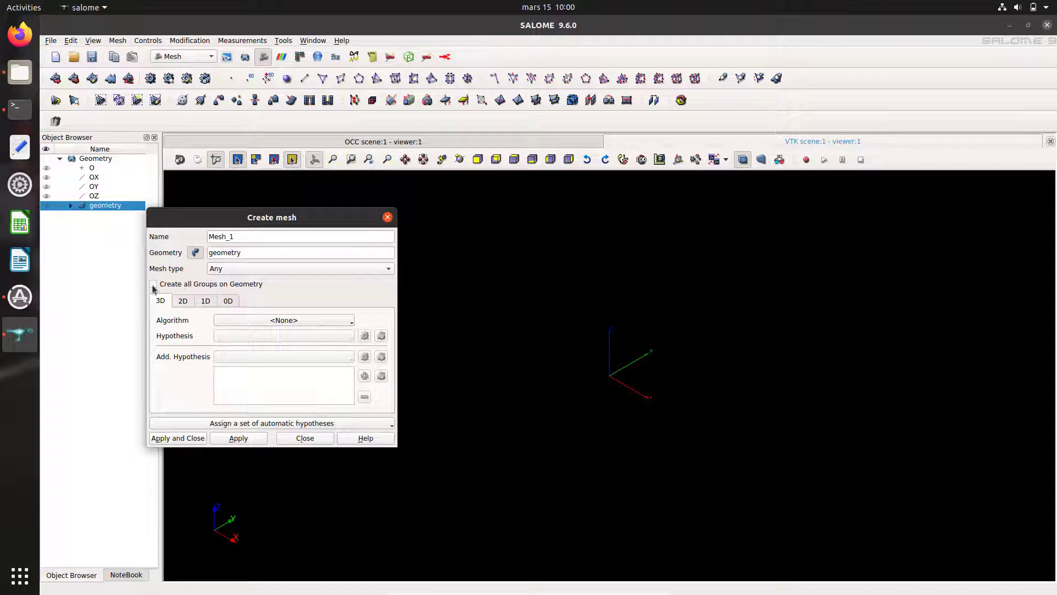
click(332, 160)
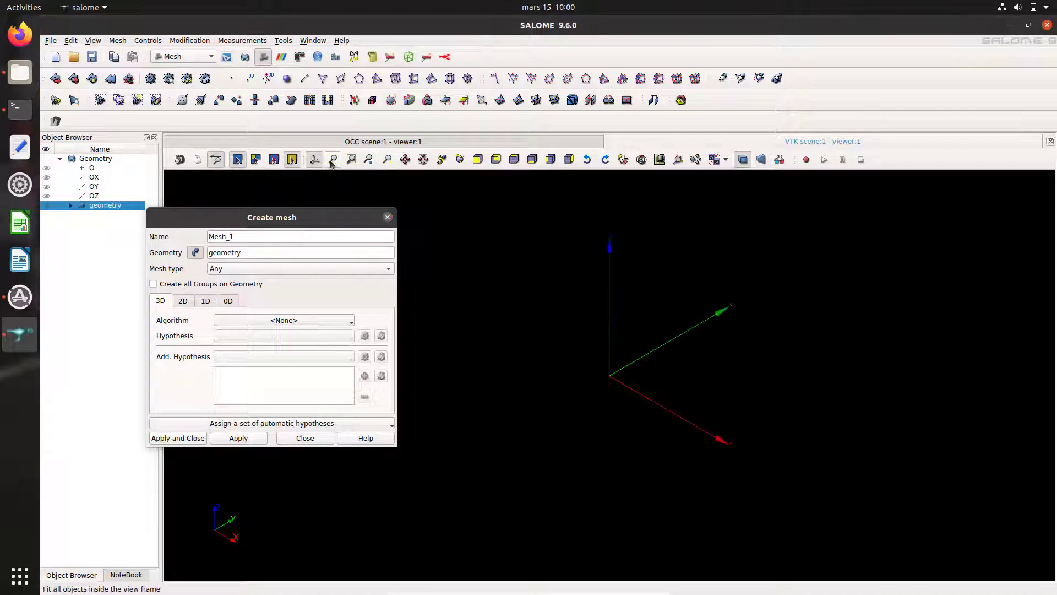
click(46, 205)
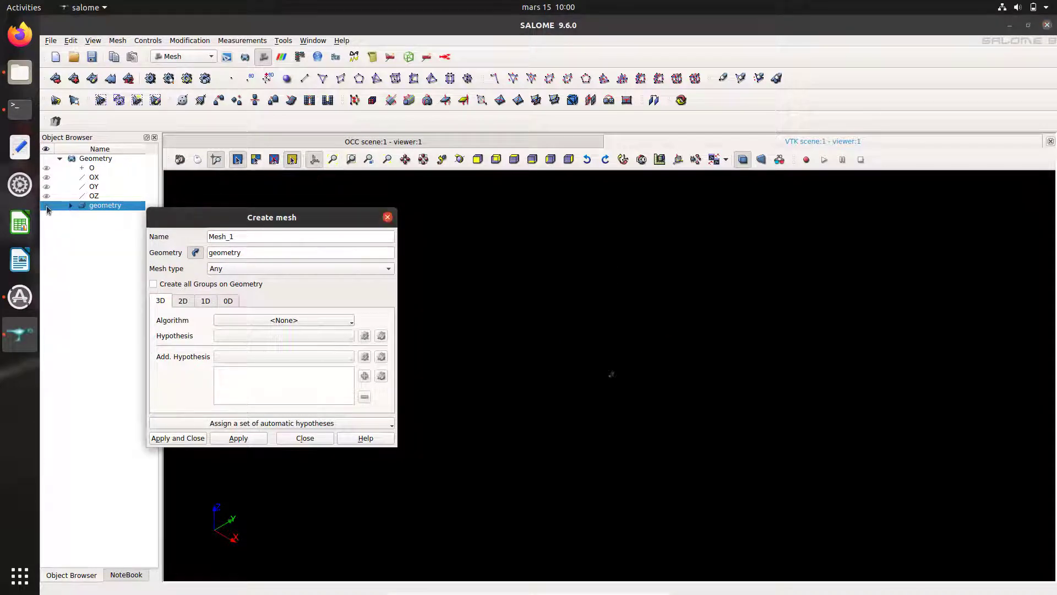
click(333, 159)
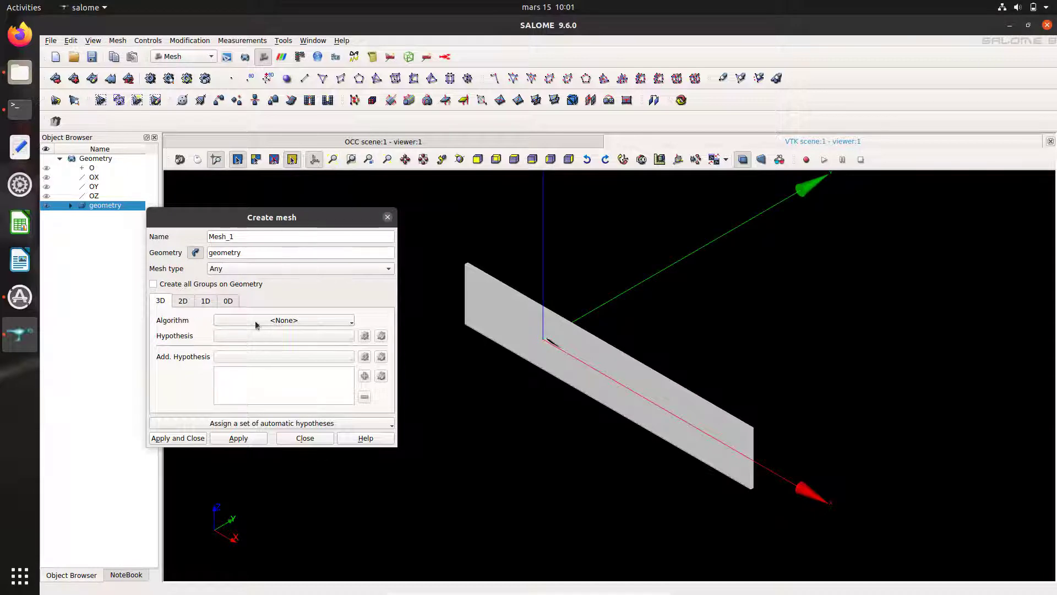
click(285, 320)
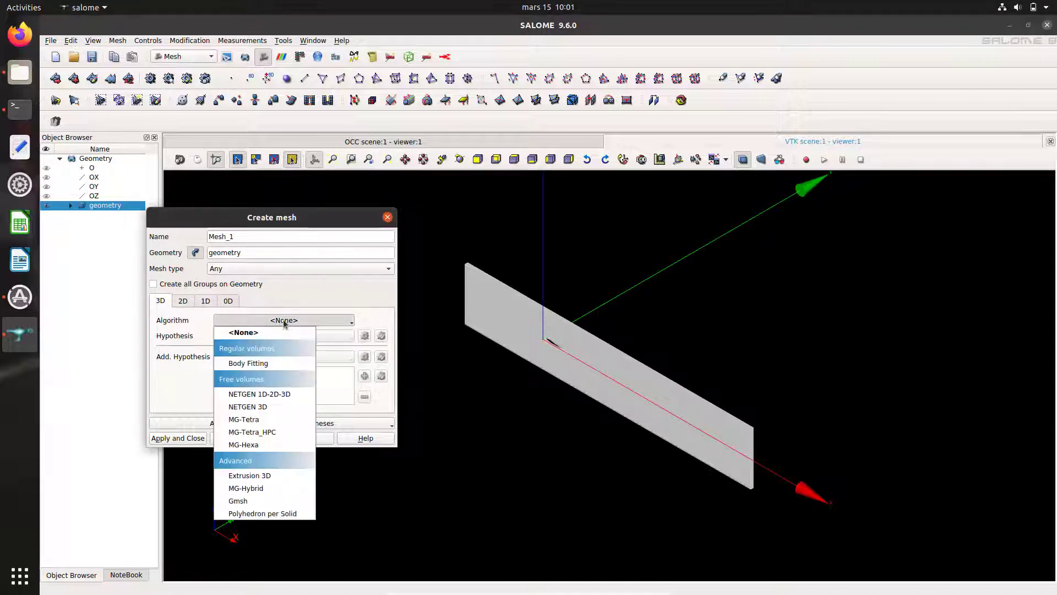
Step: Choose Extrusion 3D as the 3D algorithm and Wire Discretisation as the 1D algorithm
click(268, 479)
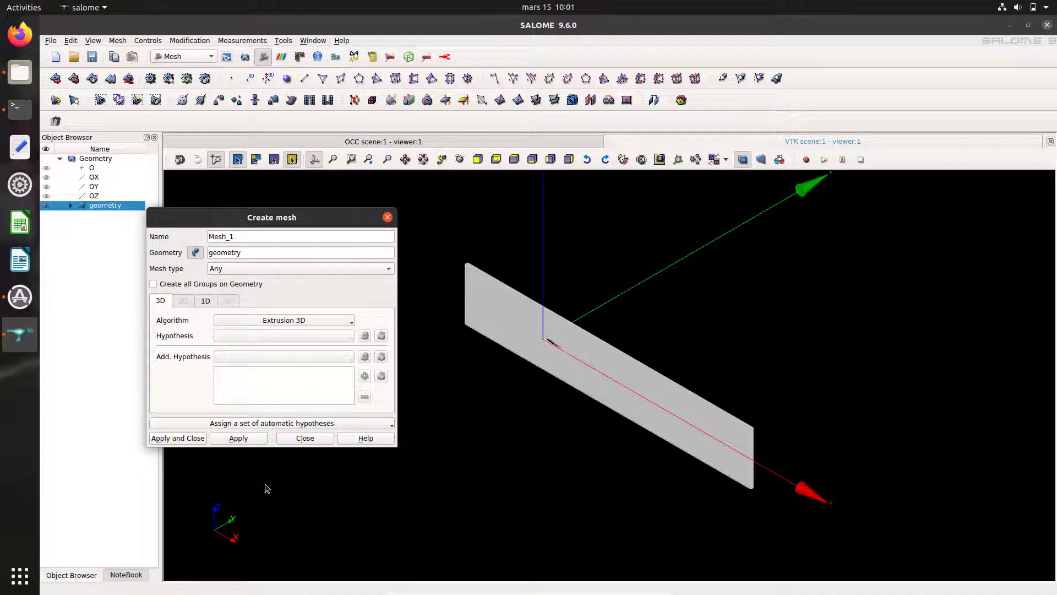
click(208, 304)
click(238, 320)
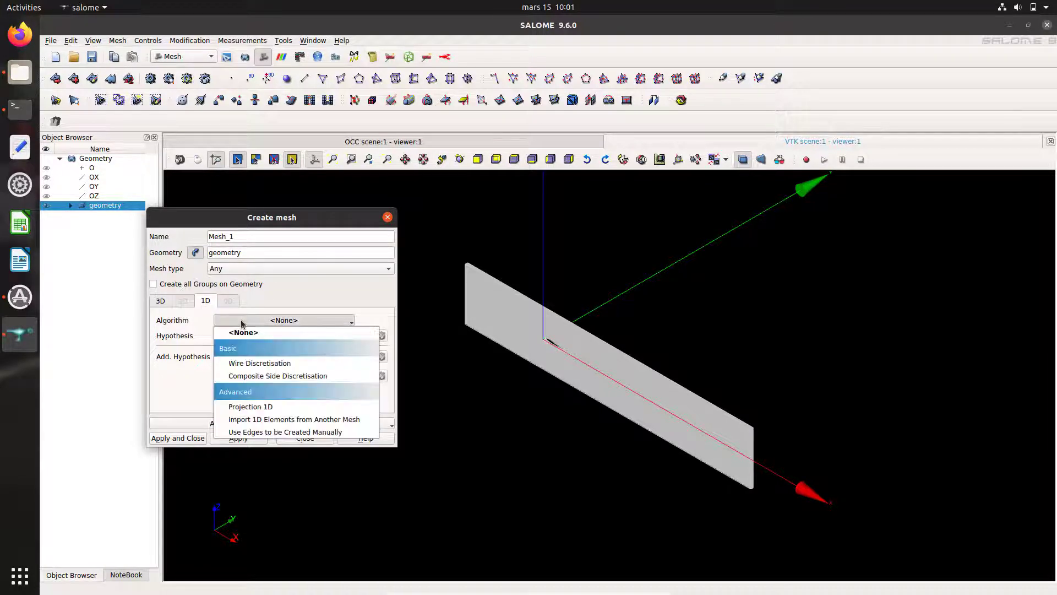
click(258, 364)
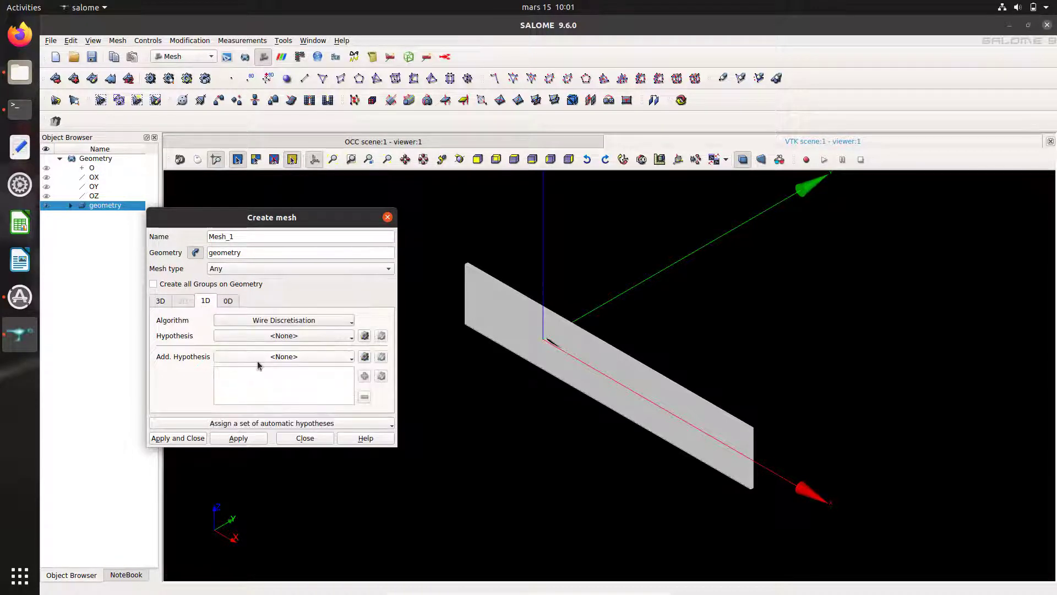
Step: Add a Number of Segments hypothesis set to 1 and create Mesh_1
click(365, 336)
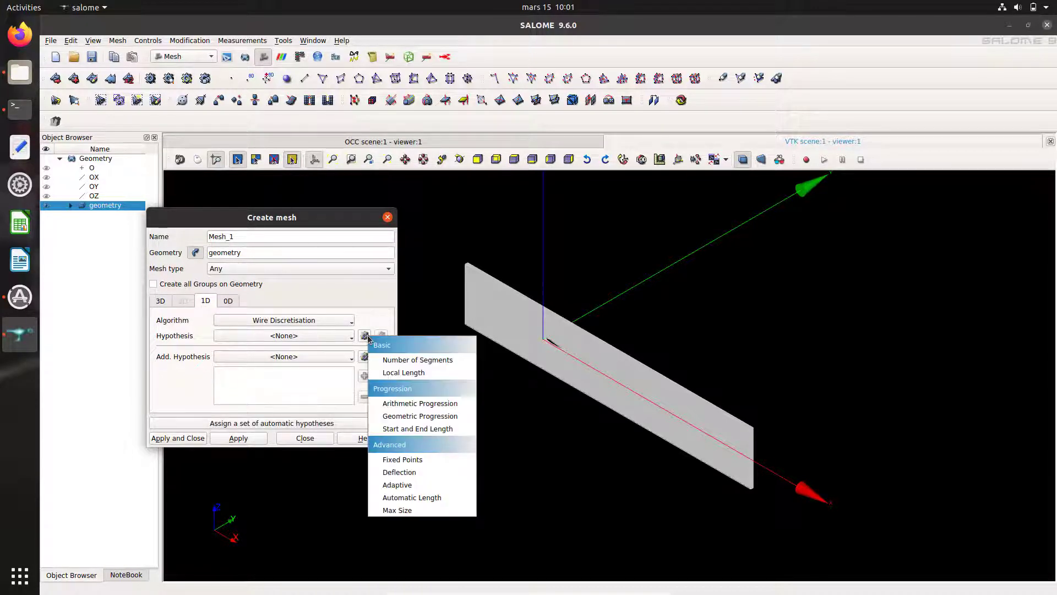
click(398, 362)
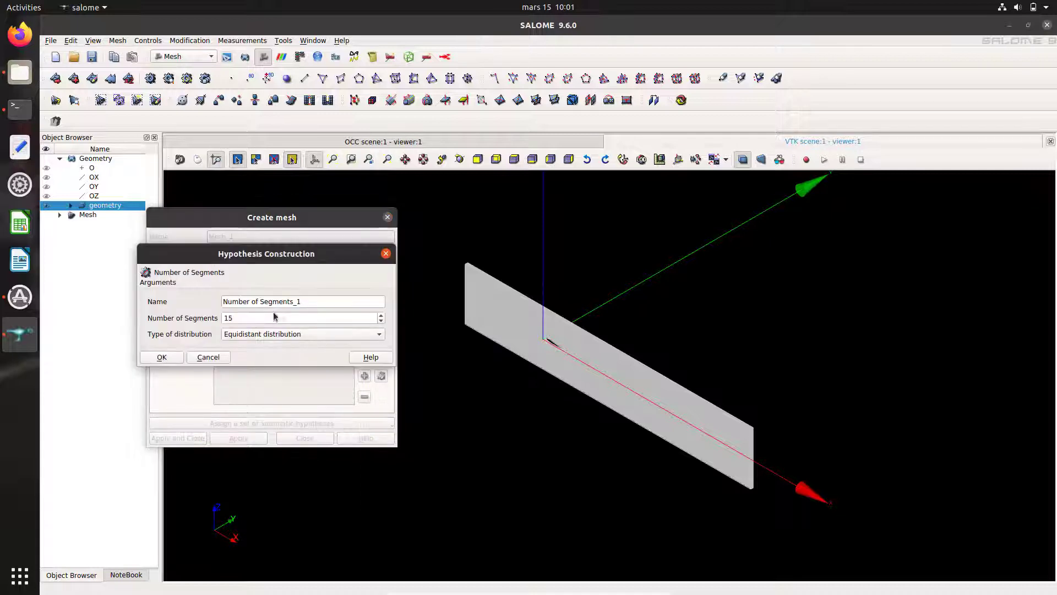
click(272, 316)
key(BackSpace)
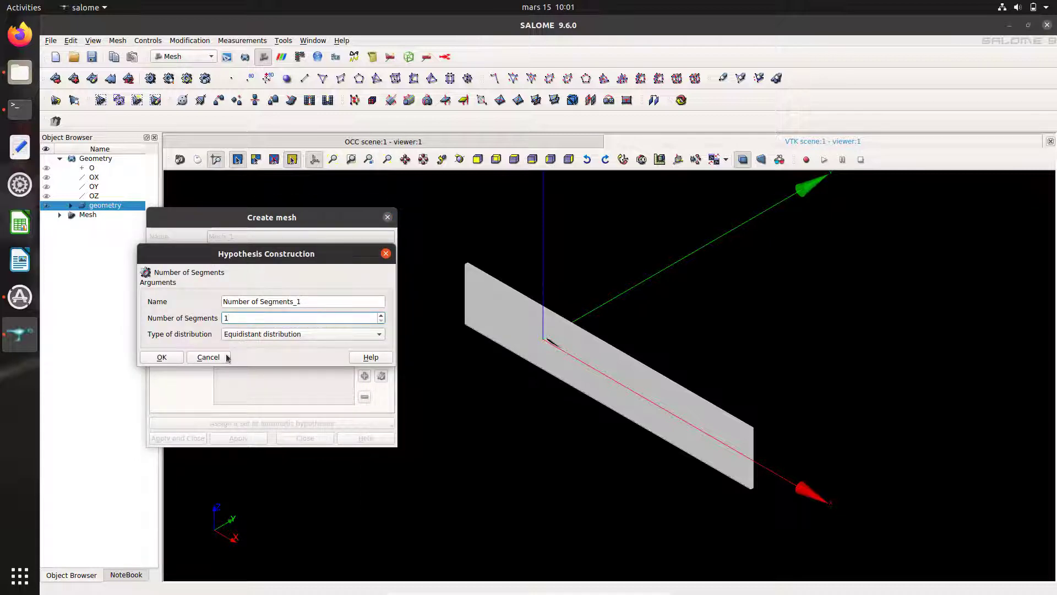
click(165, 357)
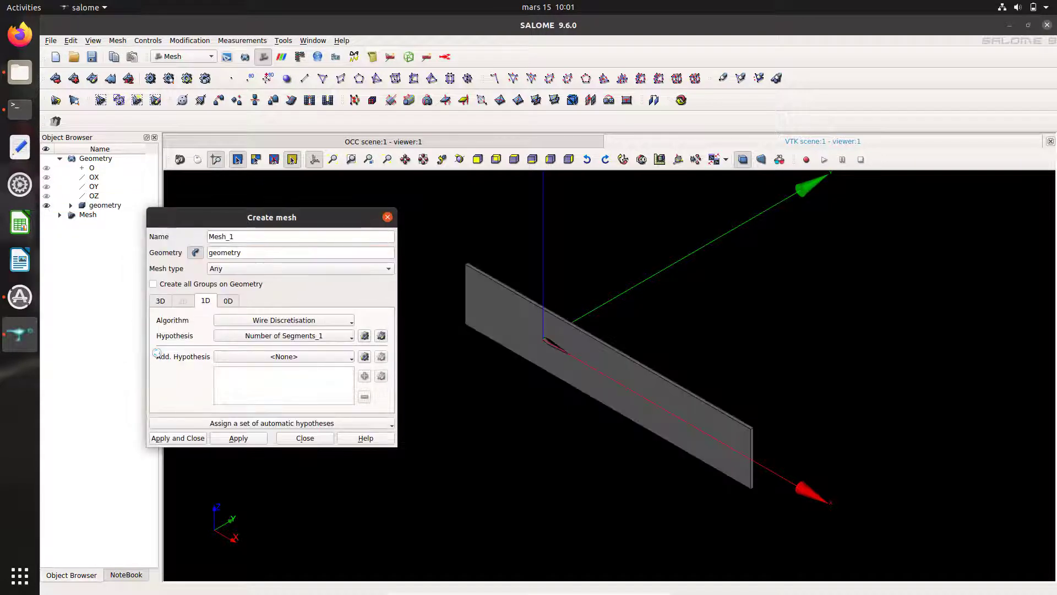
click(194, 439)
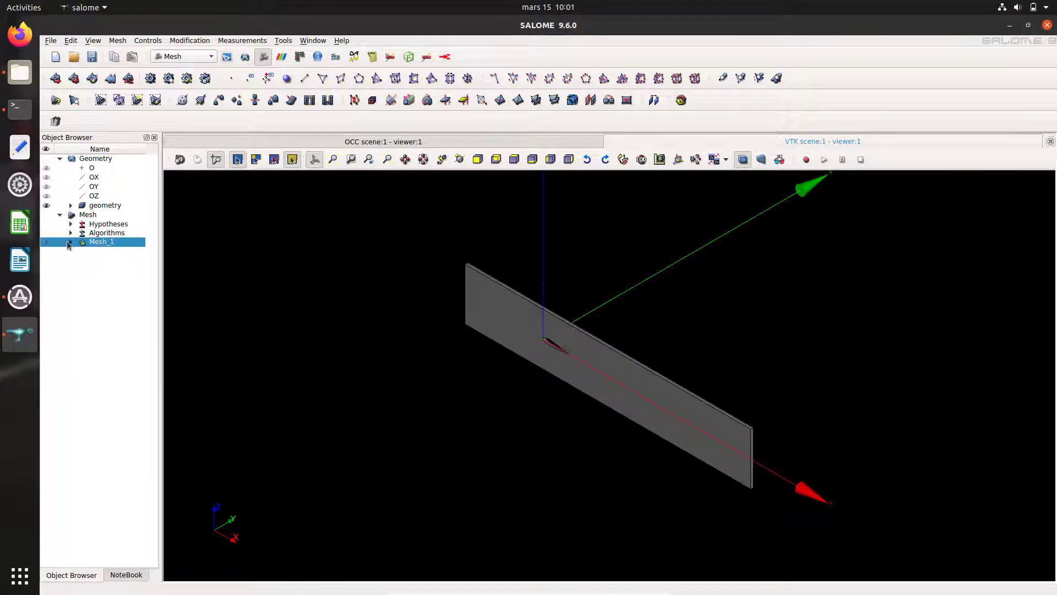
Step: Start a 2D sub-mesh of Mesh_1 on the lateralLeft face
click(70, 243)
right_click(99, 246)
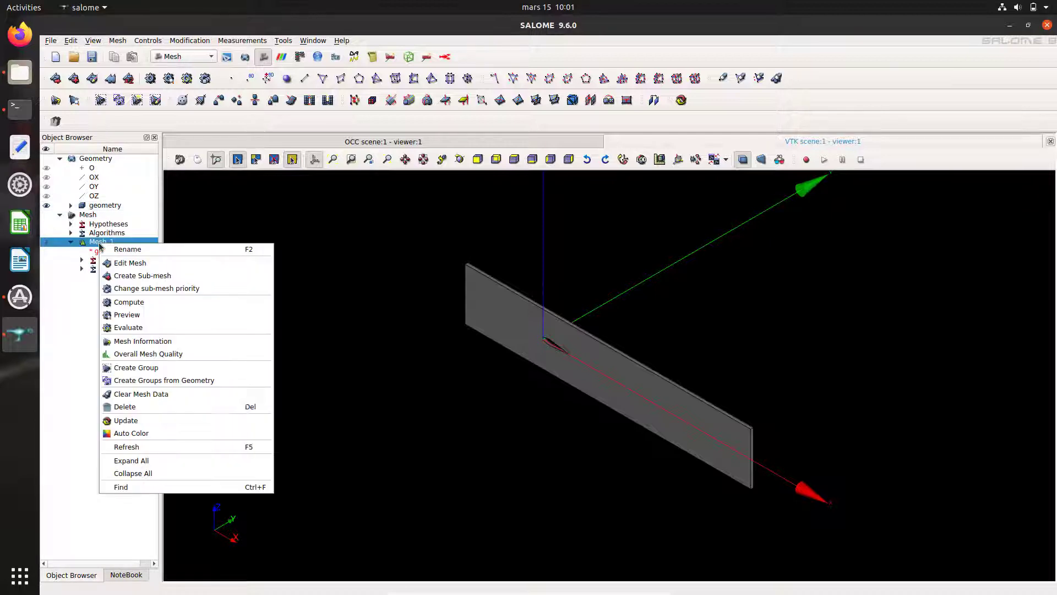
click(126, 276)
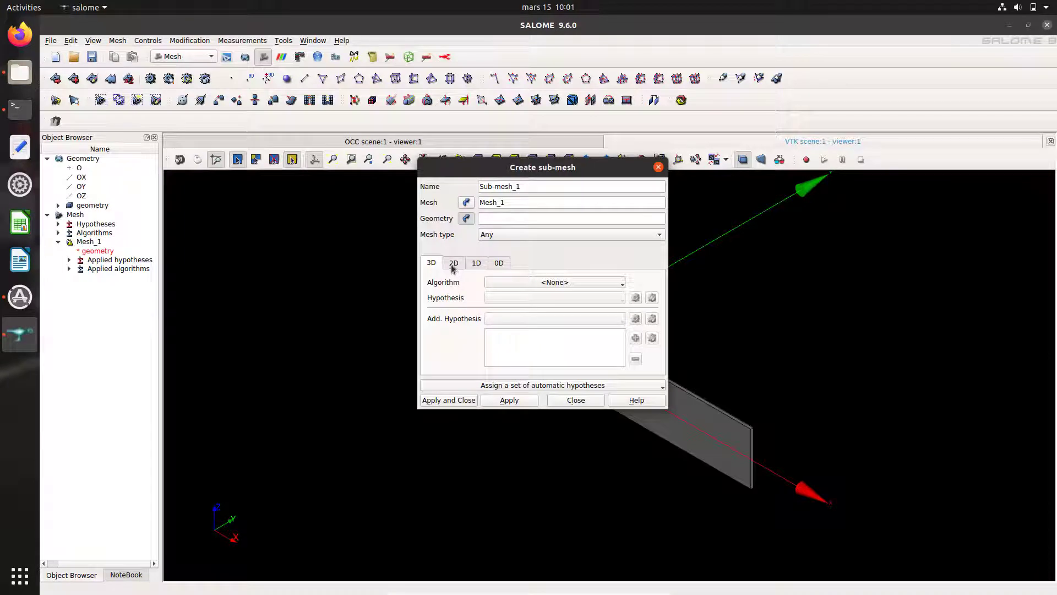
click(453, 266)
click(58, 206)
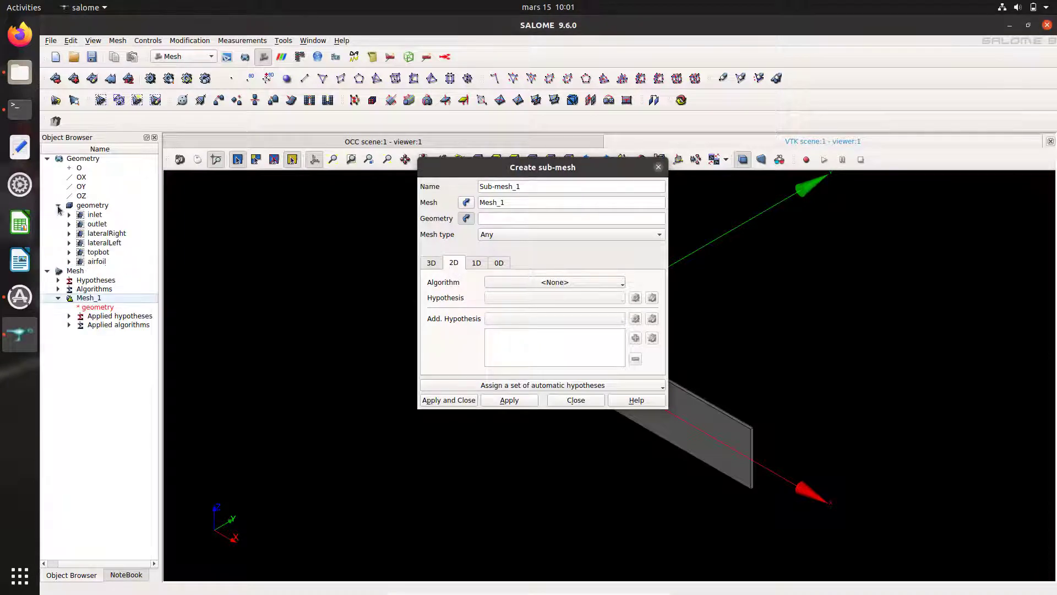
click(102, 243)
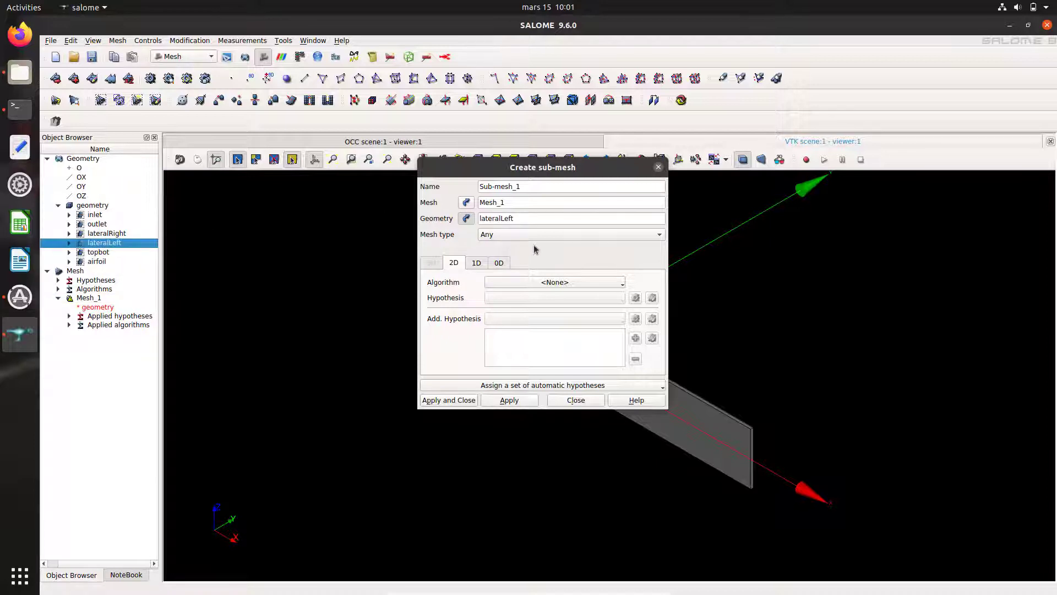
Step: Mesh it with NETGEN 1D-2D and default NETGEN 2D Parameters, creating Sub-mesh_1
click(554, 283)
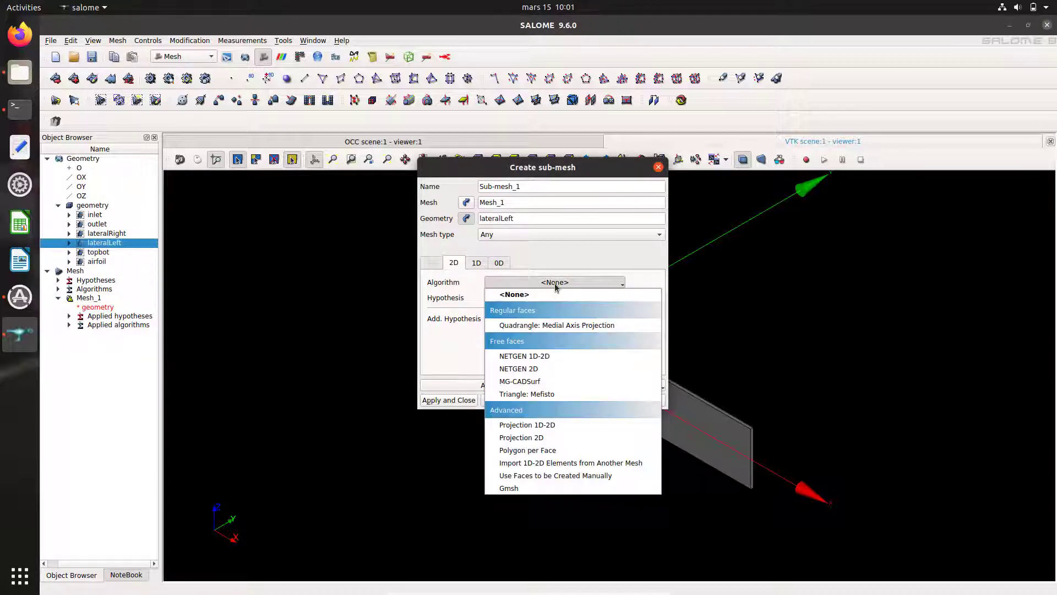
click(548, 356)
click(635, 298)
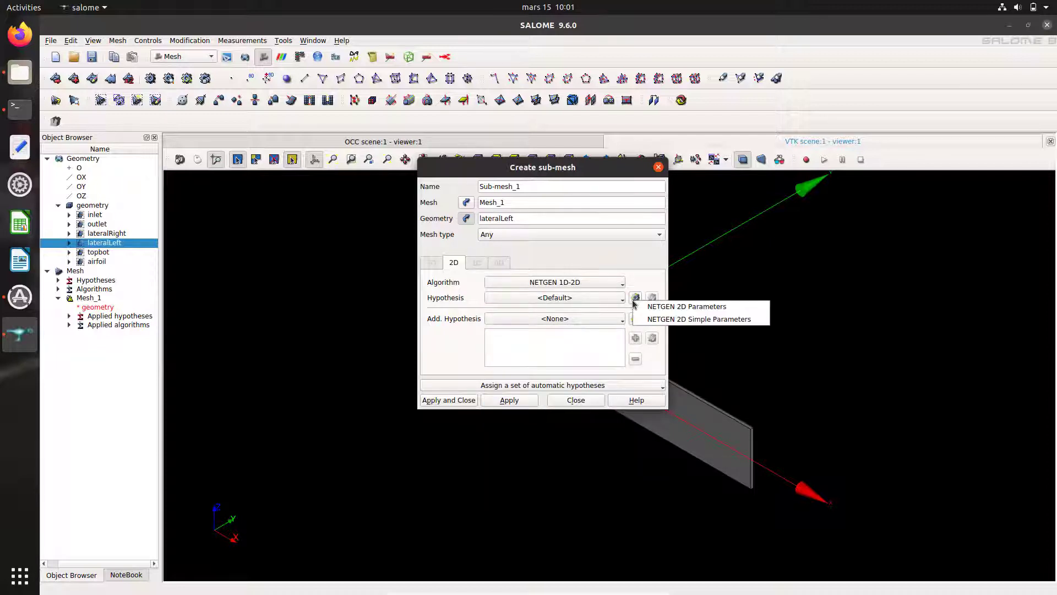
click(667, 307)
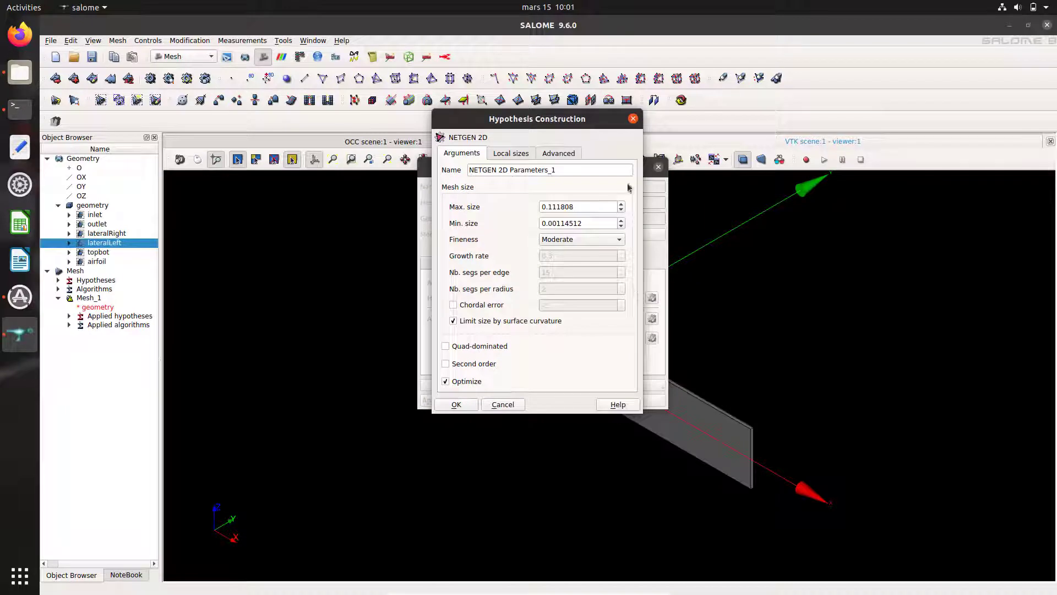
click(457, 404)
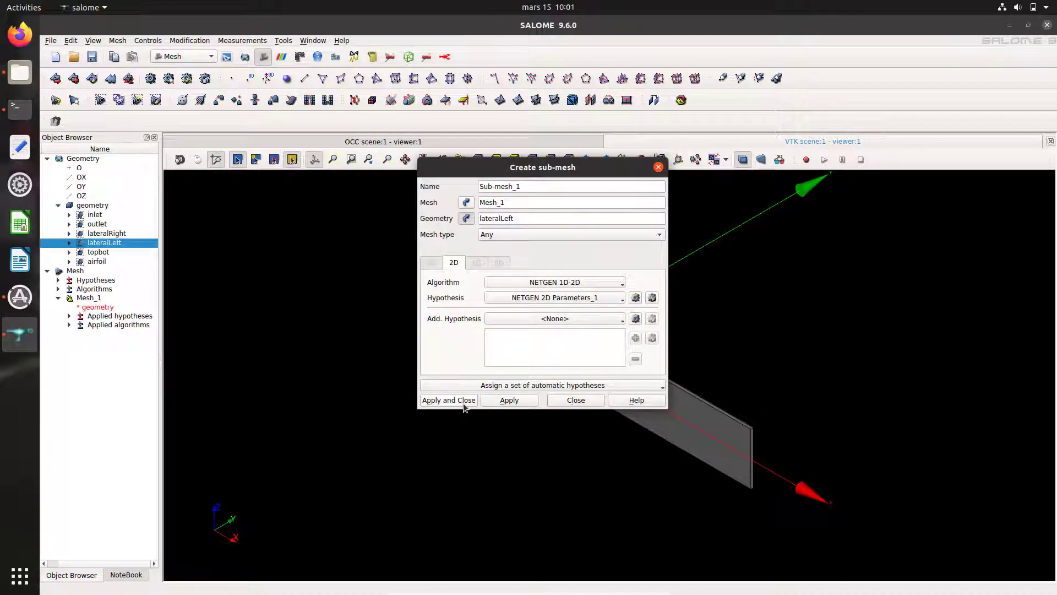
click(463, 405)
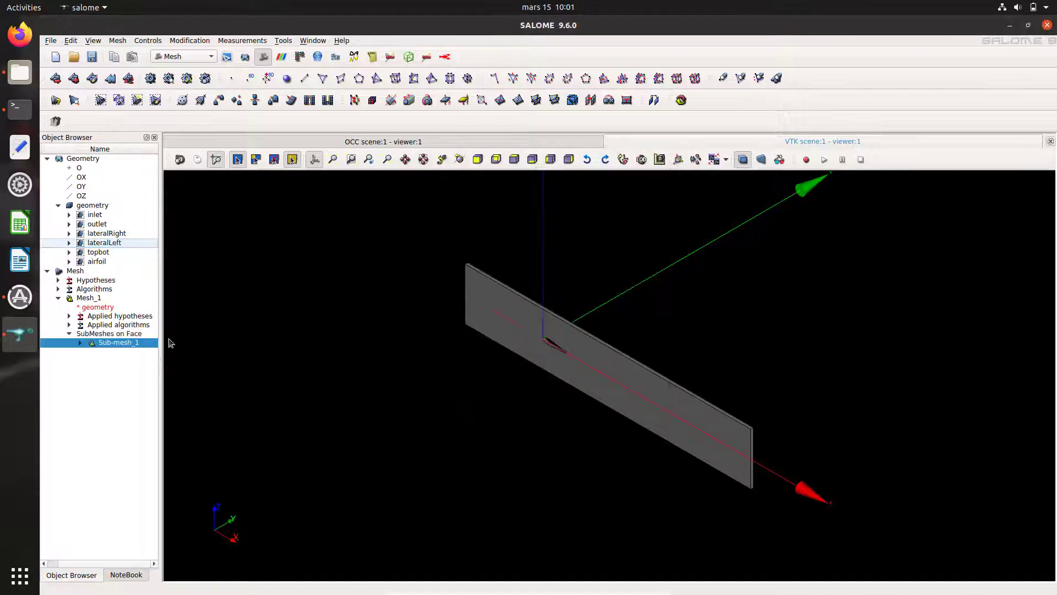
Step: Compute Mesh_1 and dismiss the Prism_3D inverted-elements failure report
click(83, 298)
click(104, 344)
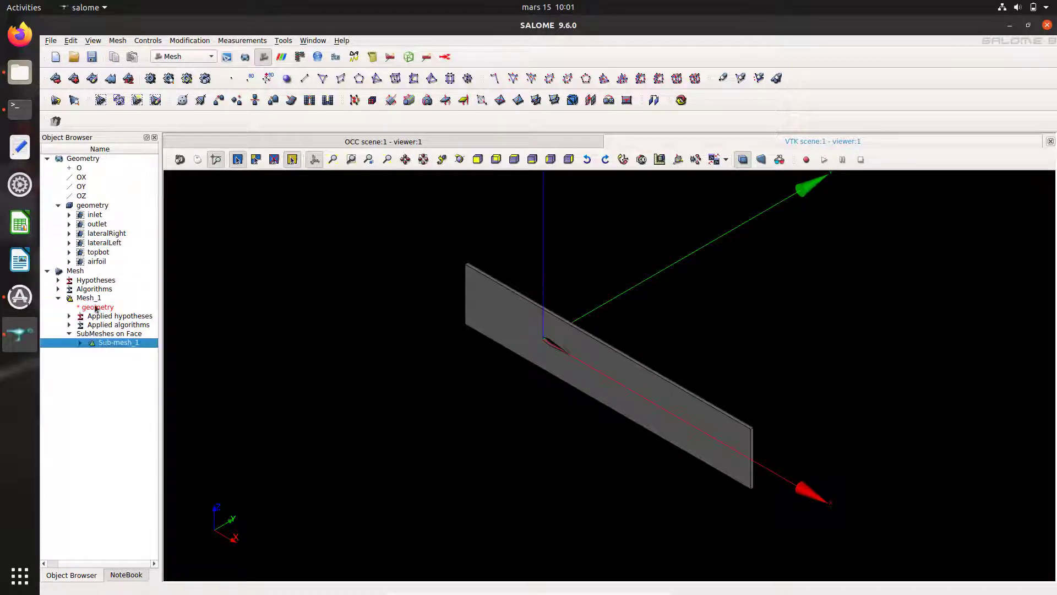
right_click(94, 300)
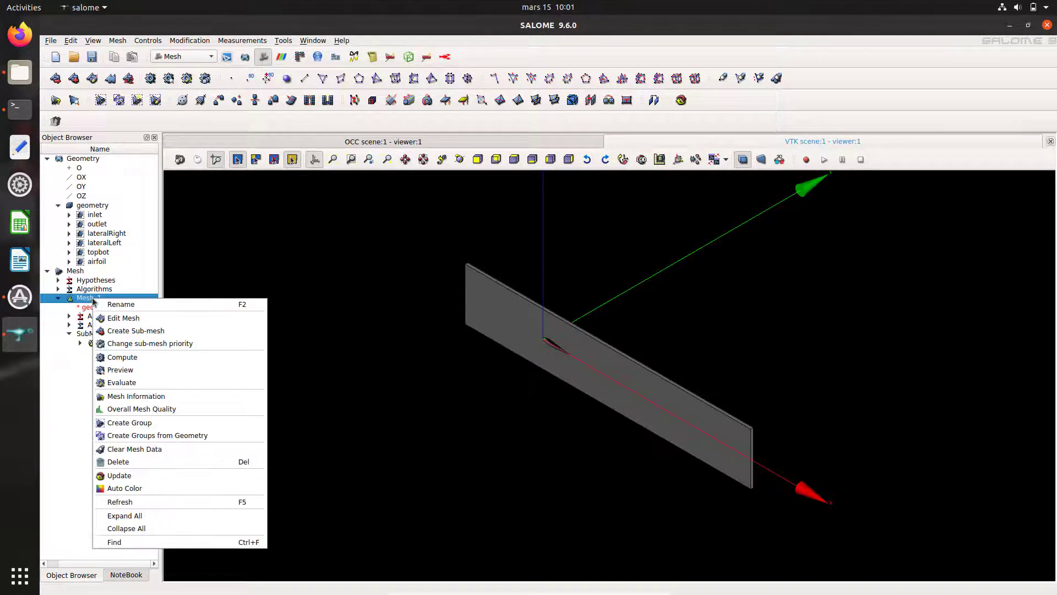
click(129, 359)
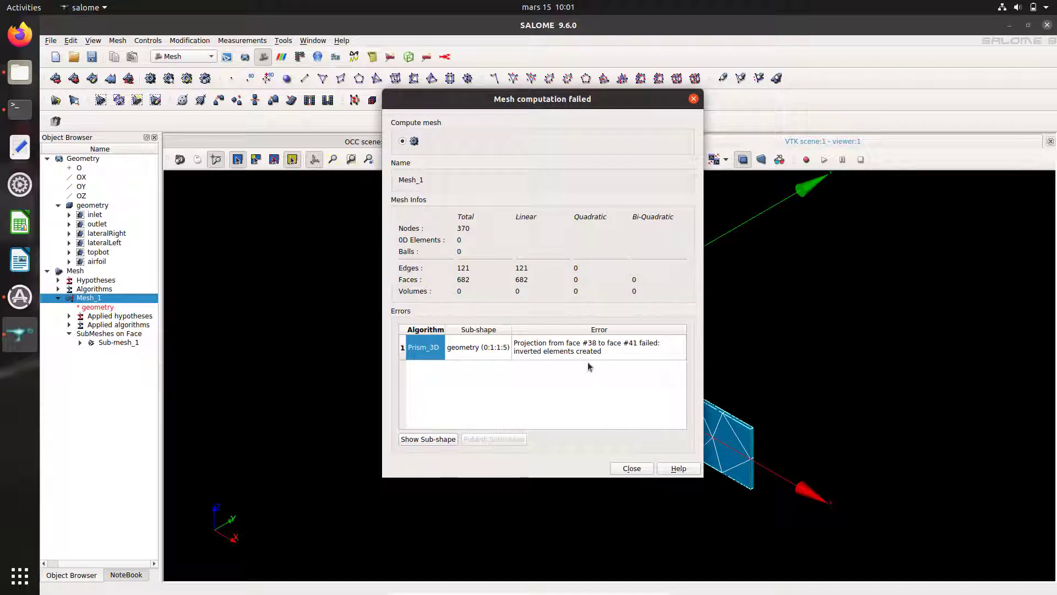
click(631, 468)
click(676, 463)
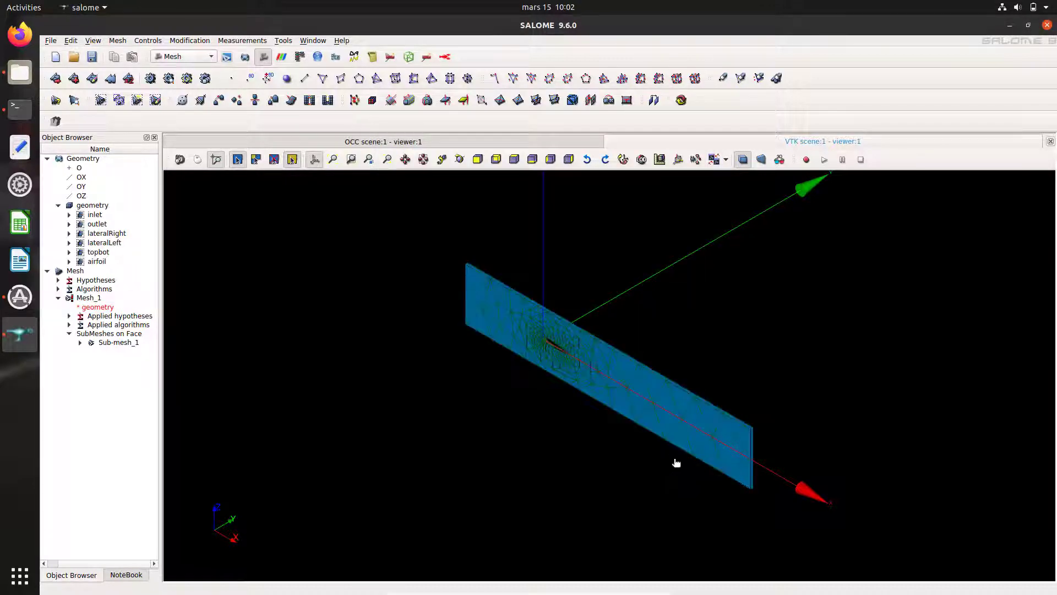
Step: Rotate and zoom the view to face the partial mesh front-on, then select Mesh_1
click(202, 164)
drag(708, 441, 790, 388)
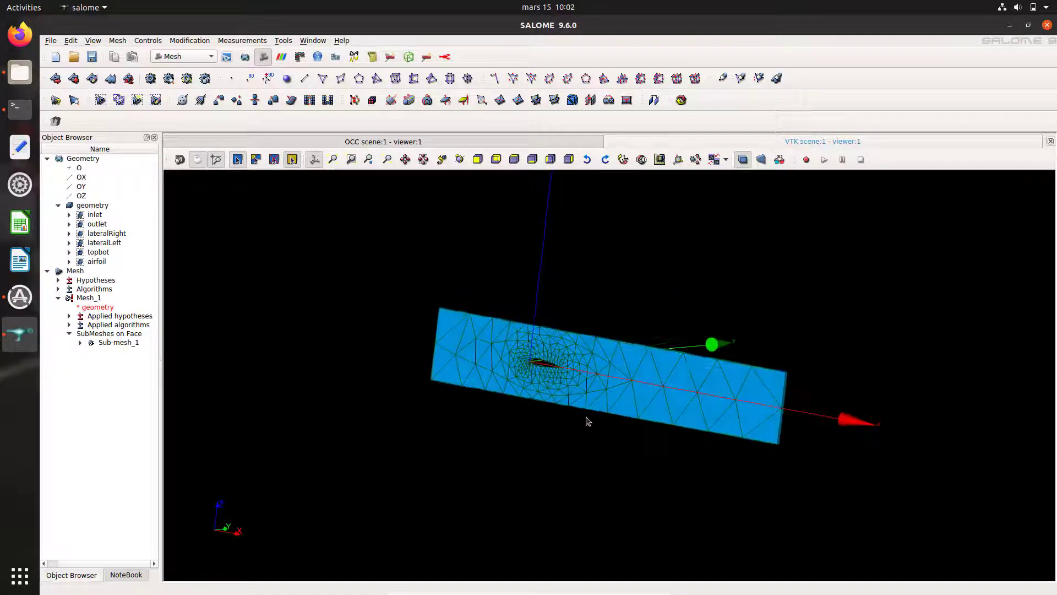
drag(618, 432, 942, 462)
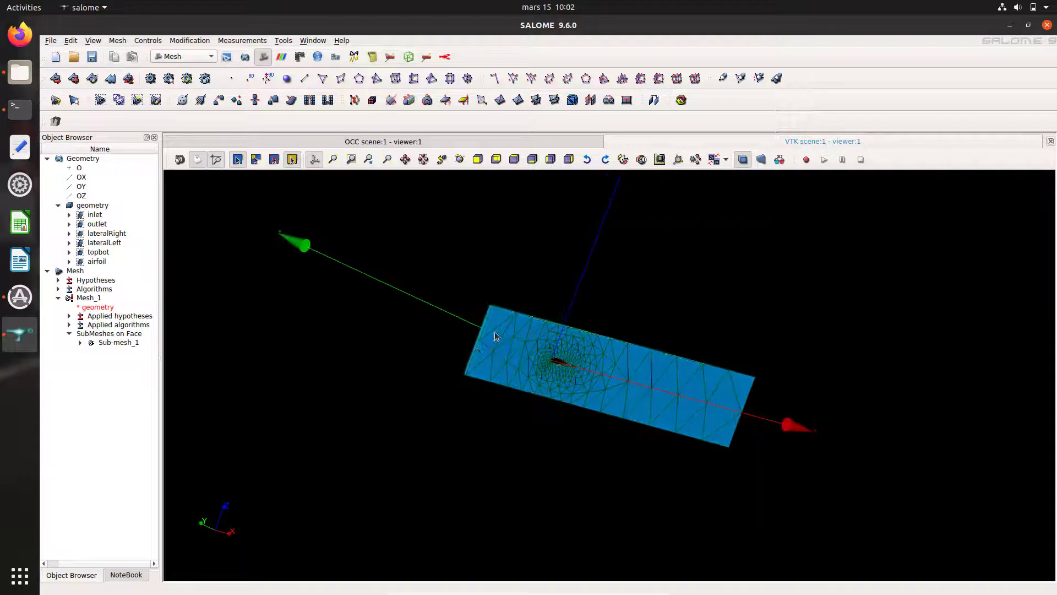
scroll(479, 351, up, 5)
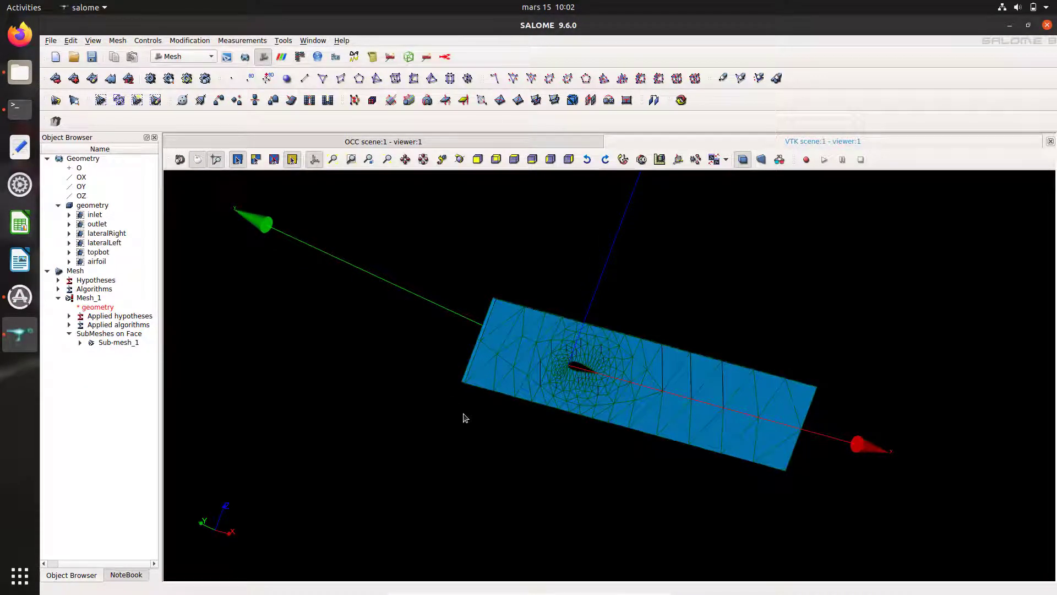
drag(395, 399, 220, 435)
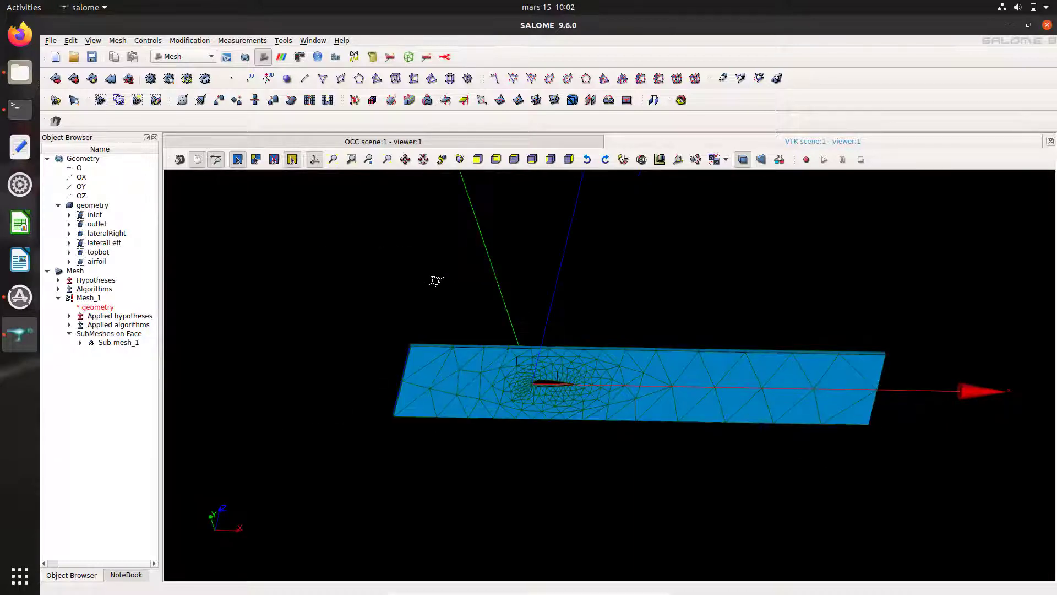
drag(437, 281, 394, 264)
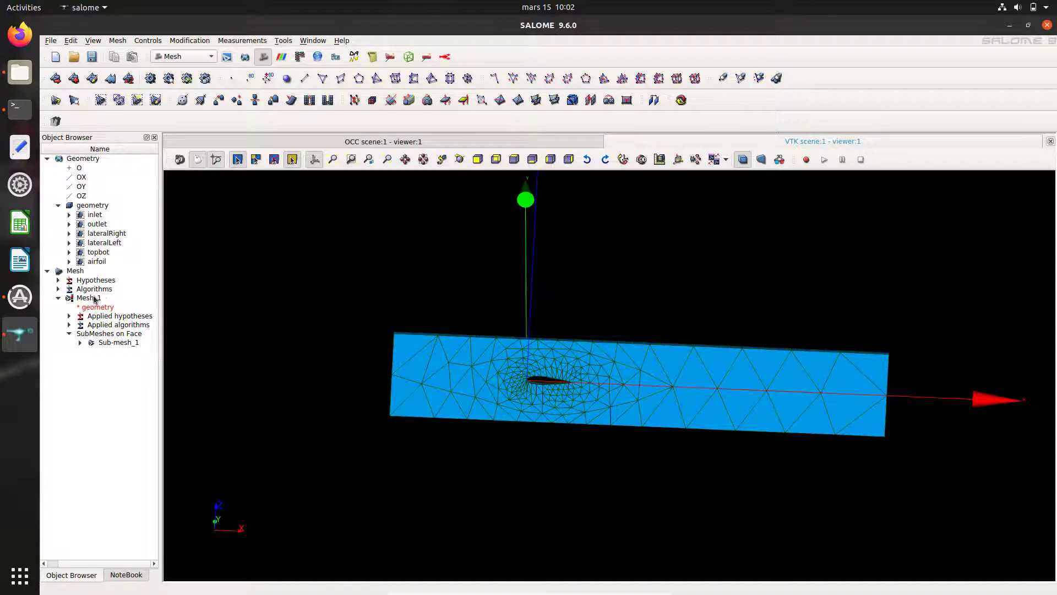
click(88, 298)
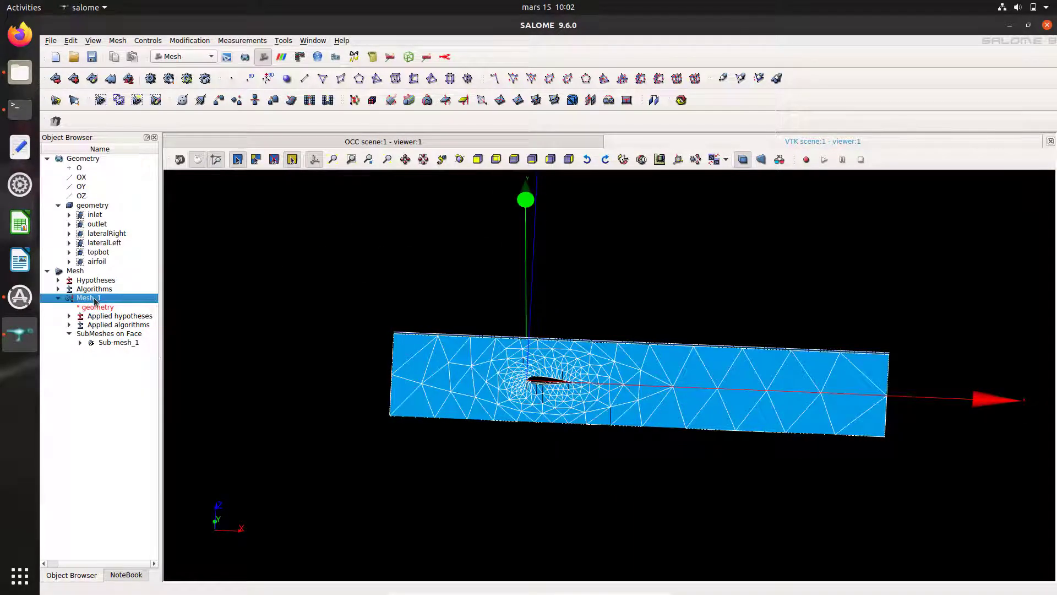
right_click(94, 300)
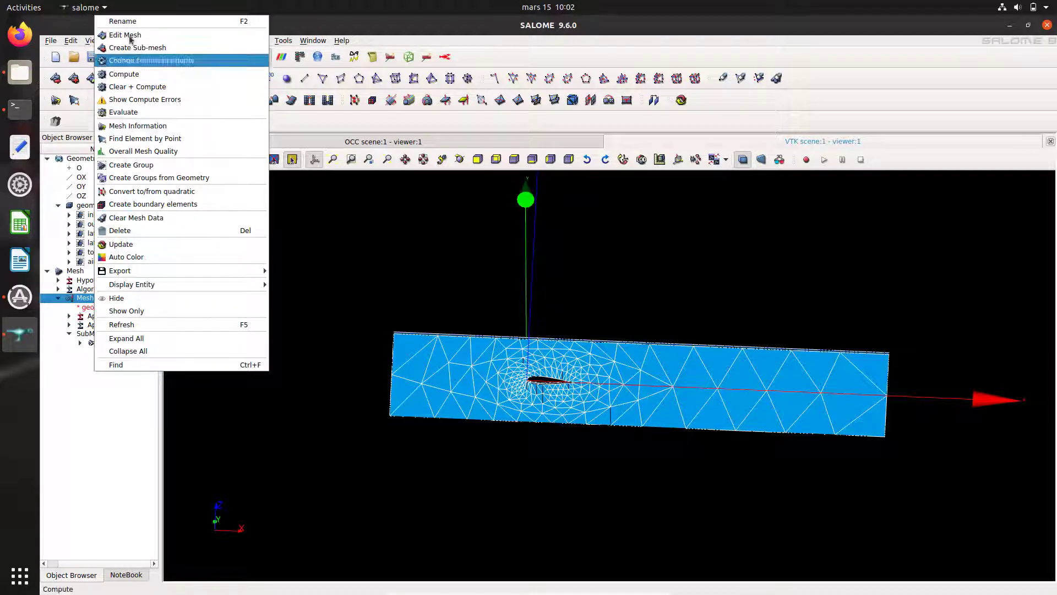
Step: Edit Sub-mesh_1's NETGEN 2D Parameters to Max. size 0.01 and Min. size 0.0001
click(83, 351)
right_click(97, 346)
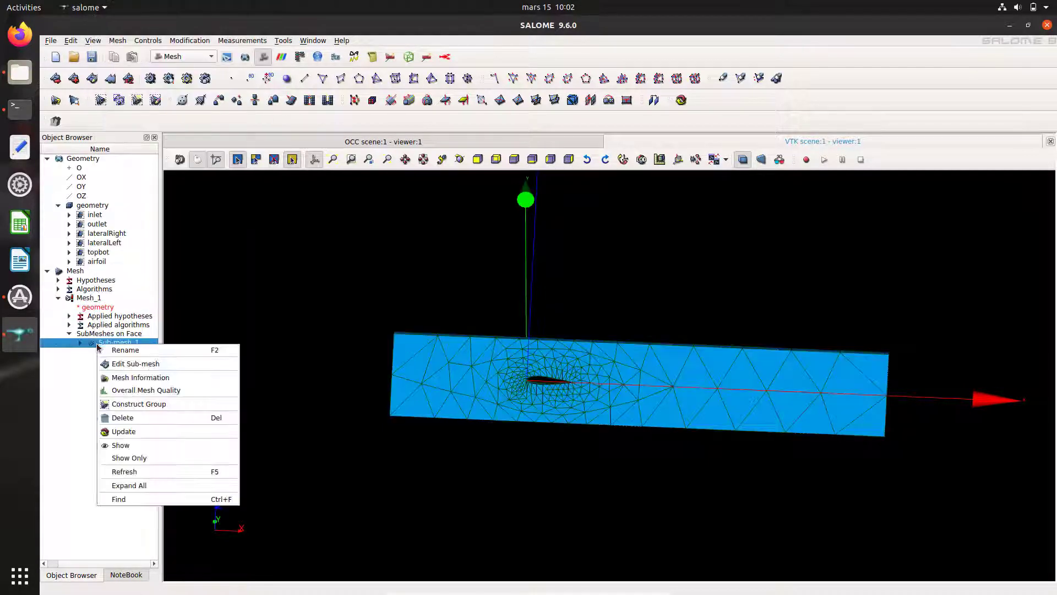
click(133, 365)
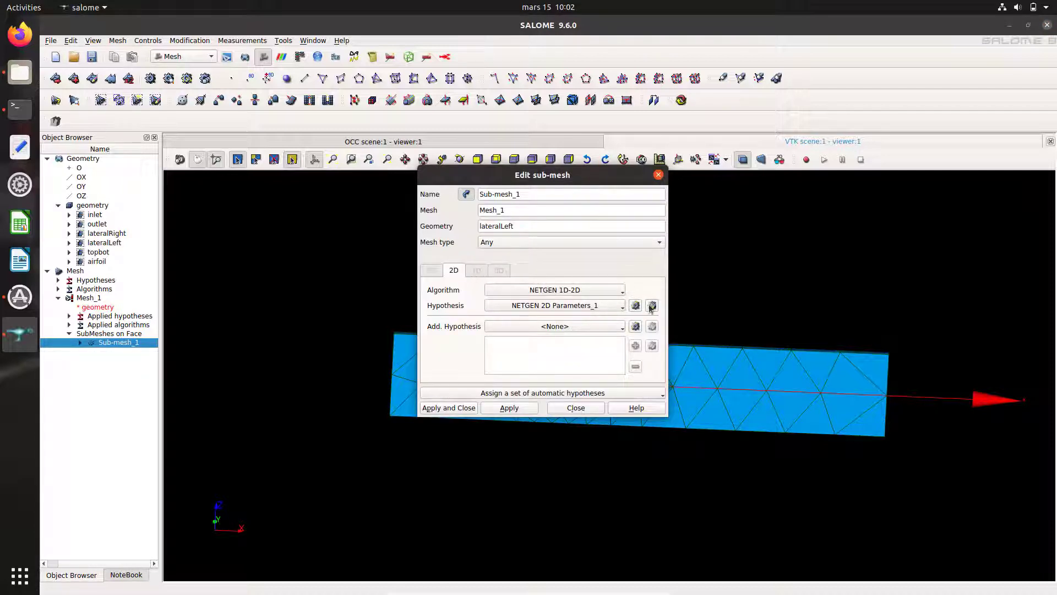
click(652, 306)
drag(588, 206, 551, 208)
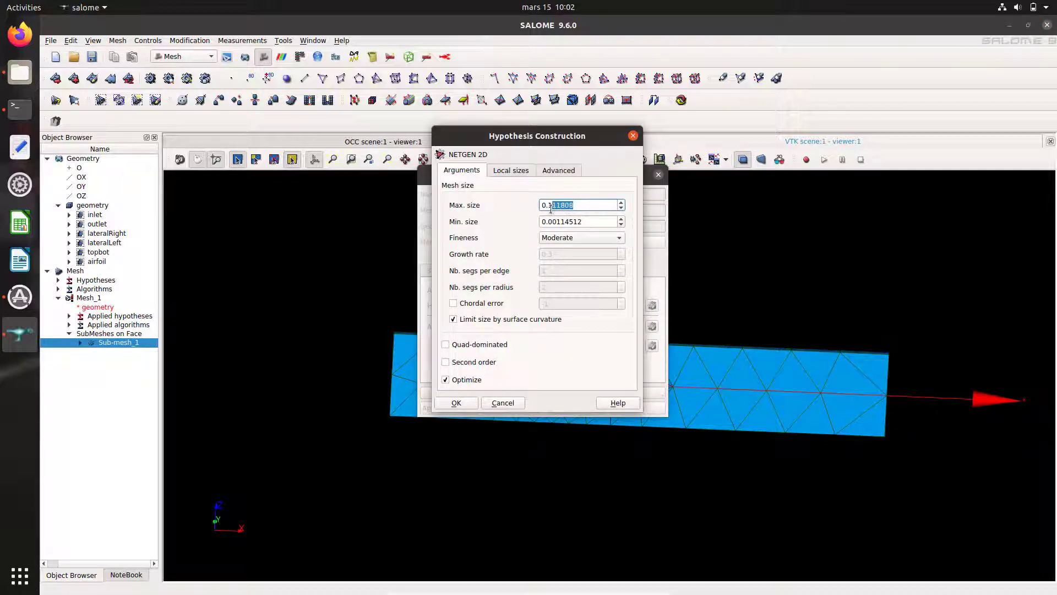
text(01)
drag(590, 222, 554, 227)
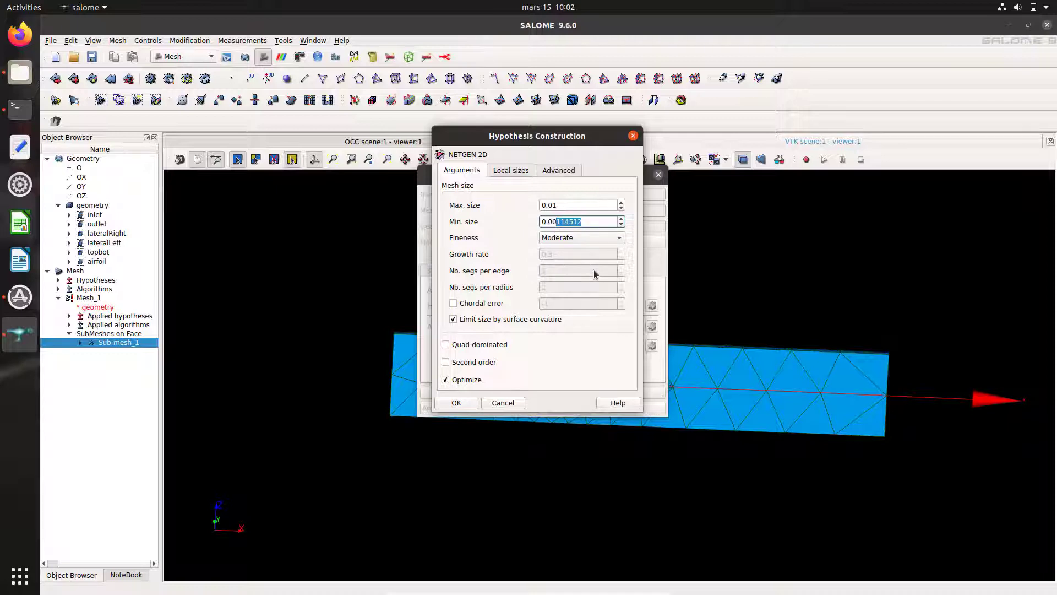
text(01)
click(470, 403)
click(463, 410)
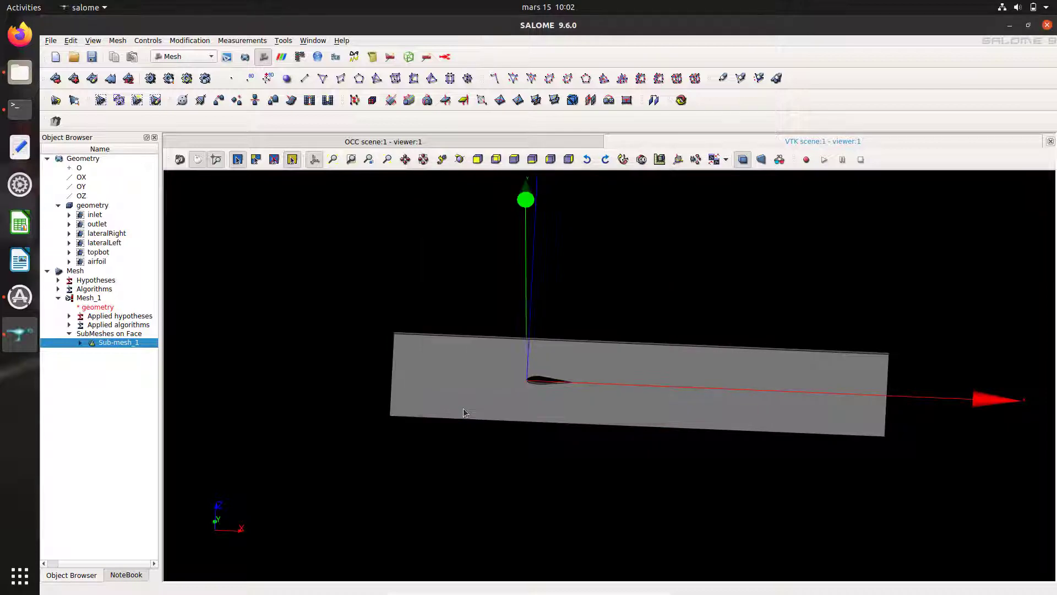
right_click(85, 299)
Step: Recompute Mesh_1, then orbit, zoom and fit the view to inspect the fine airfoil mesh
click(132, 78)
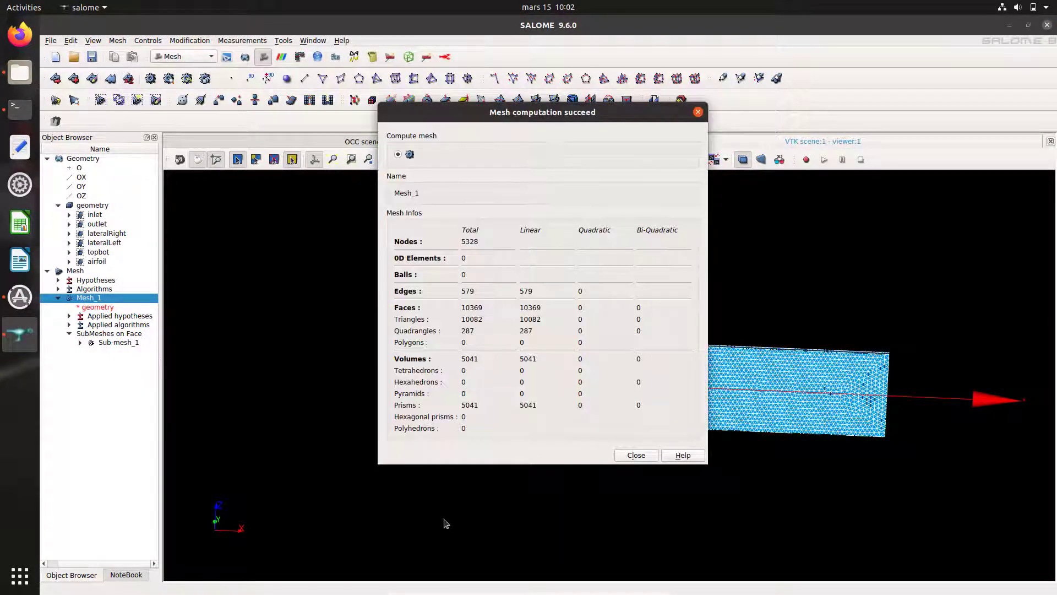
click(636, 455)
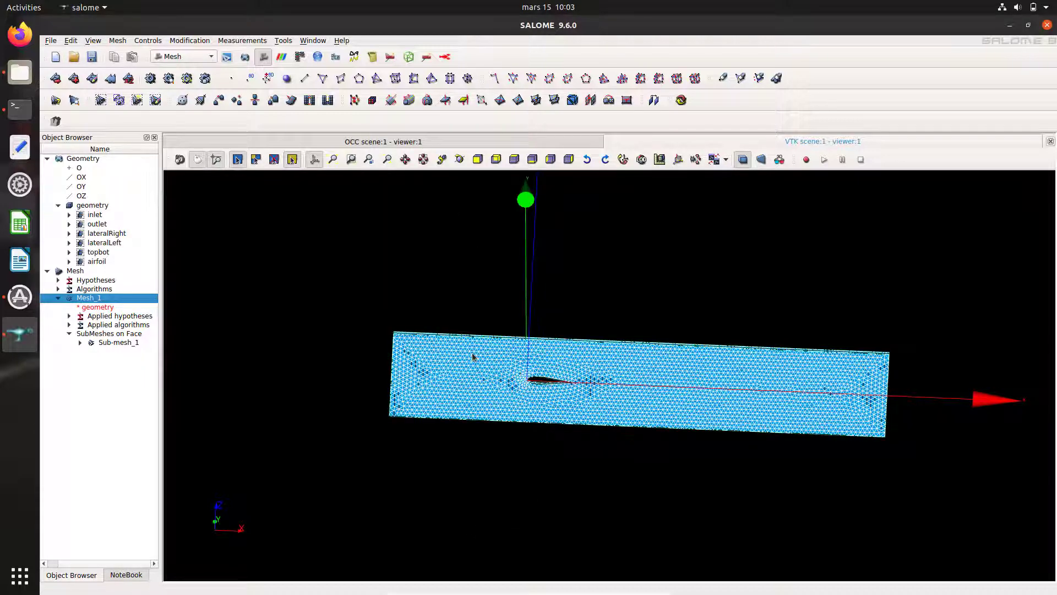
ctrl+right_drag(491, 362, 547, 450)
click(523, 434)
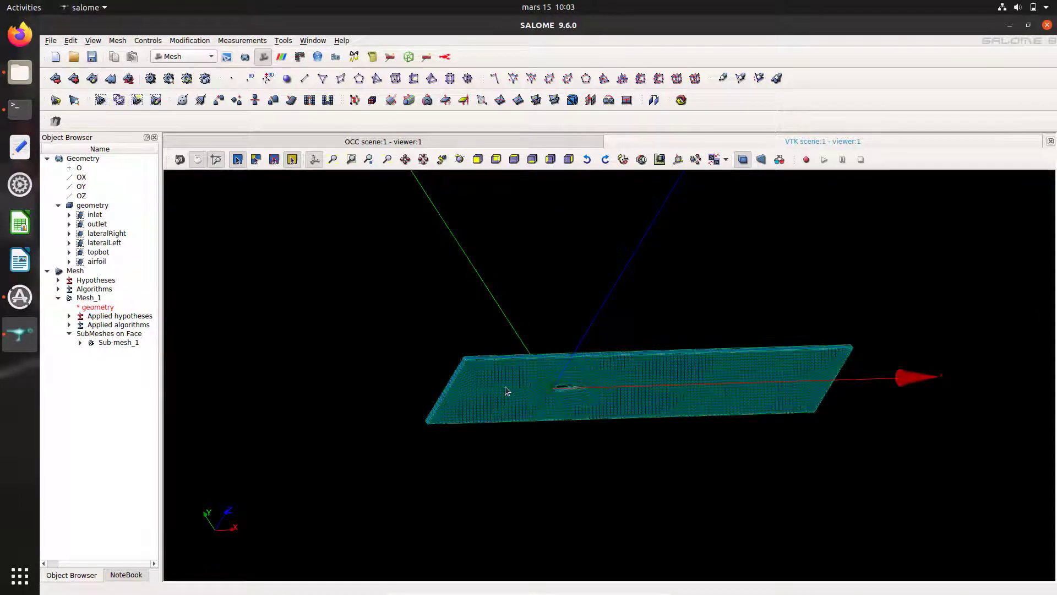
scroll(508, 393, up, 3)
scroll(508, 392, up, 3)
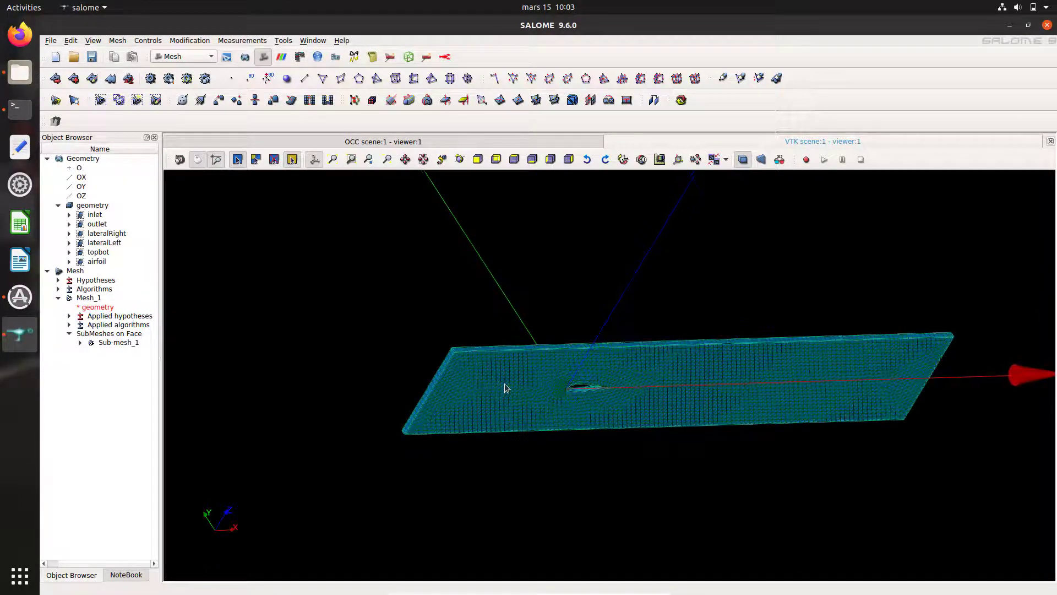
ctrl+right_drag(512, 382, 629, 441)
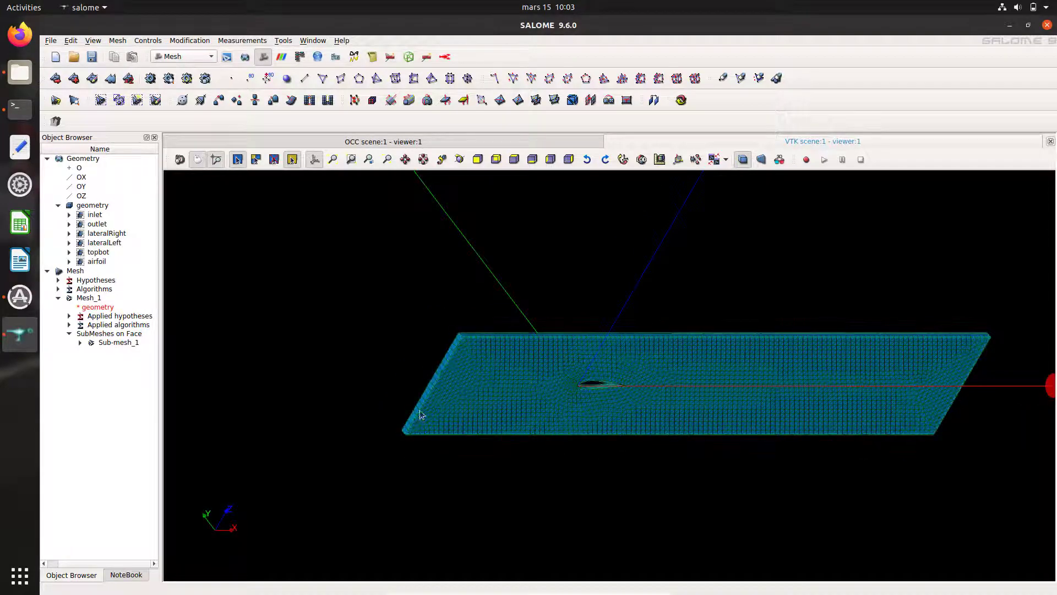
click(332, 159)
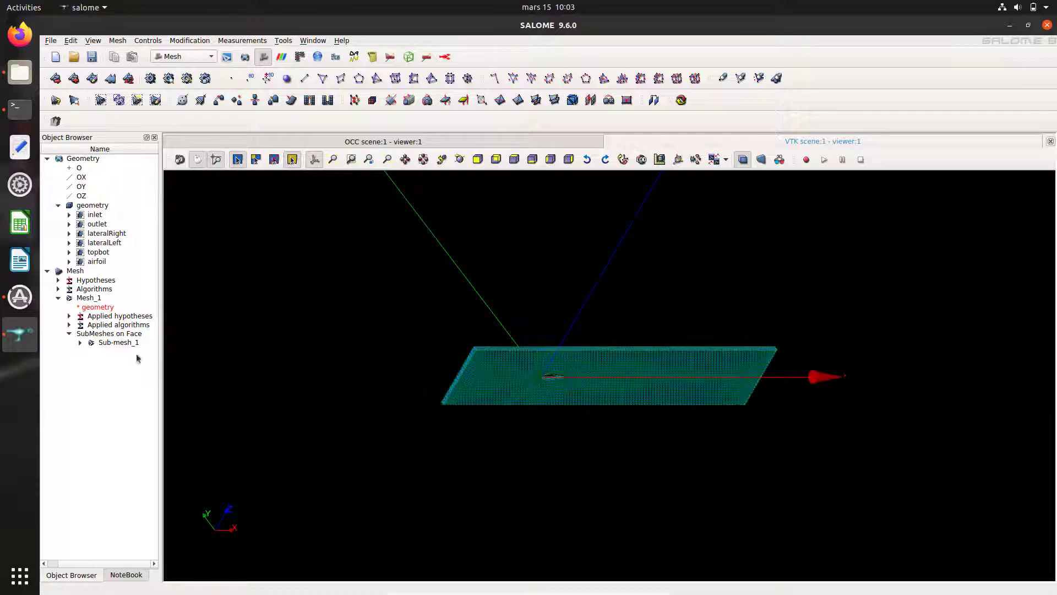
drag(403, 297, 292, 253)
drag(551, 384, 574, 393)
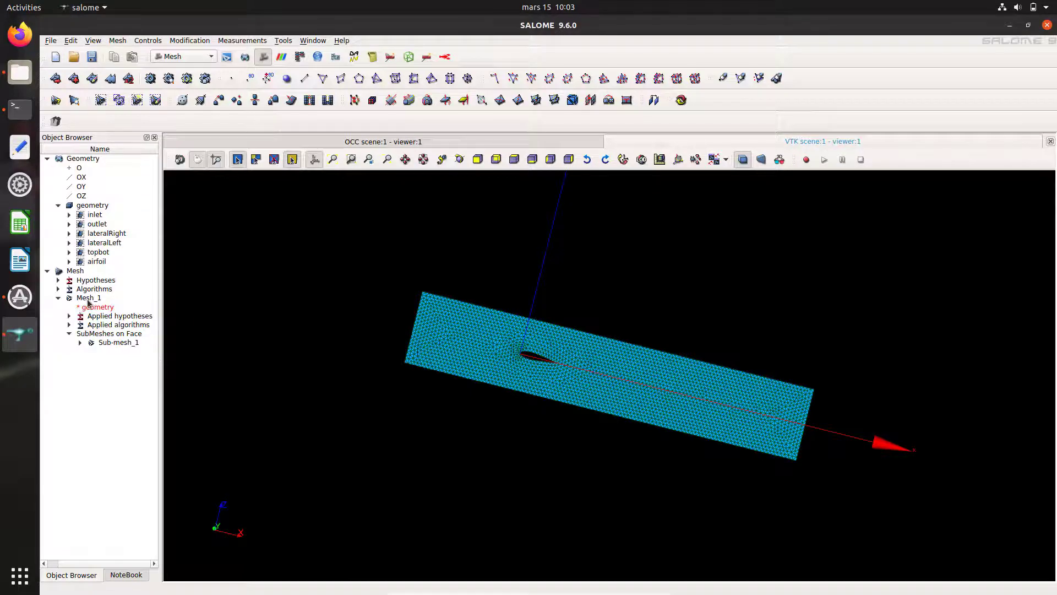
Step: Open Create Groups from Geometry for Mesh_1, cancel it, and reselect Mesh_1
click(88, 300)
right_click(88, 300)
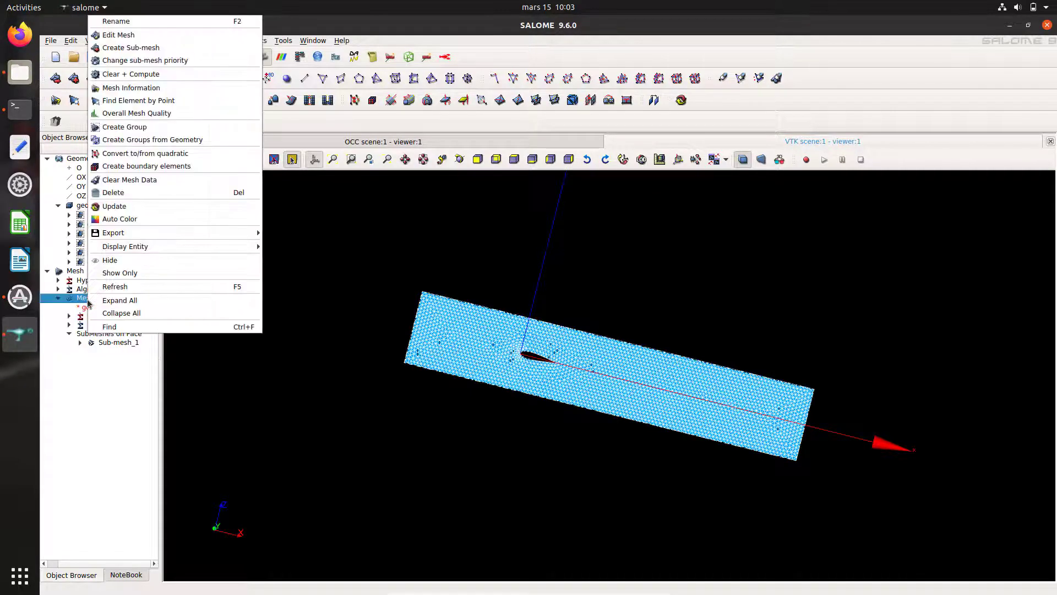
click(179, 141)
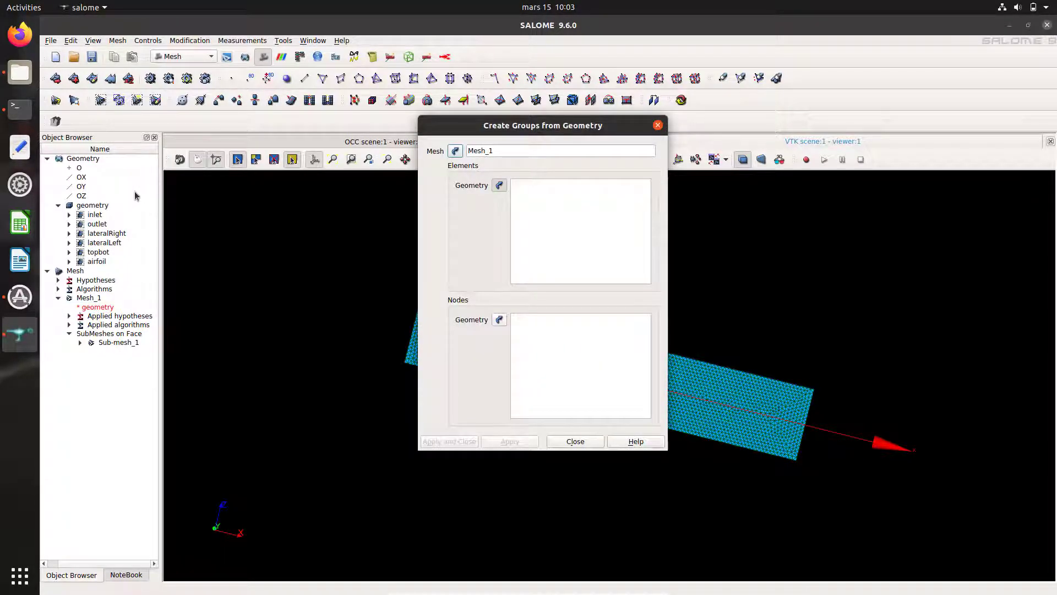
click(657, 125)
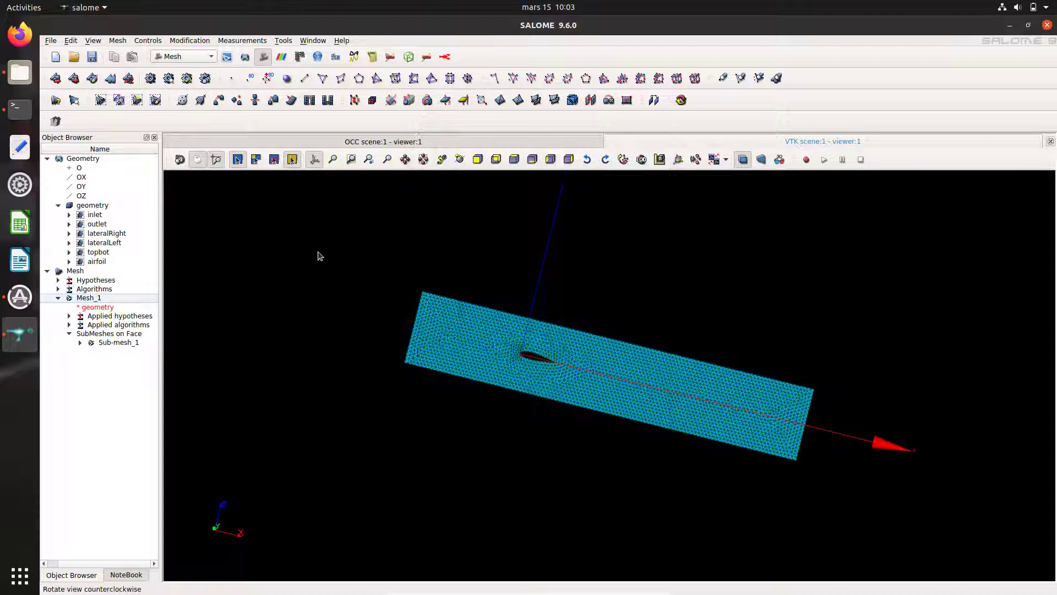
right_click(130, 344)
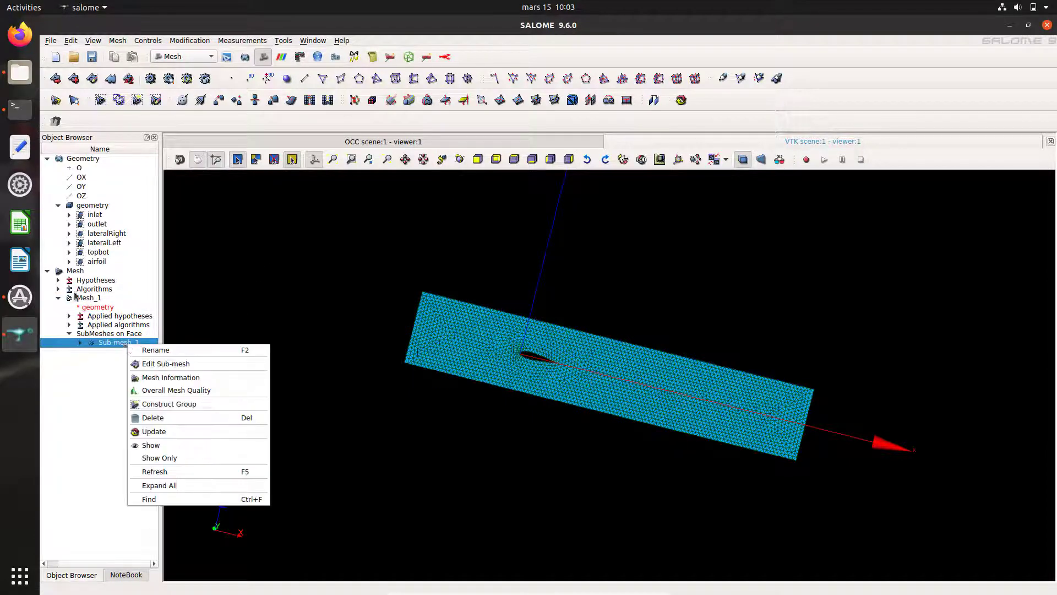
click(92, 298)
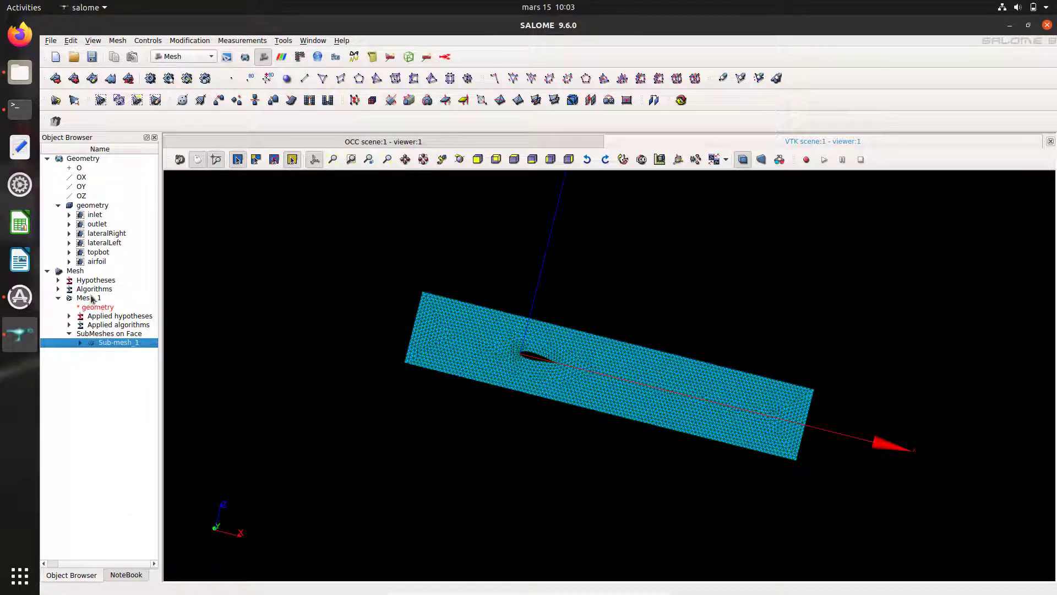
click(85, 298)
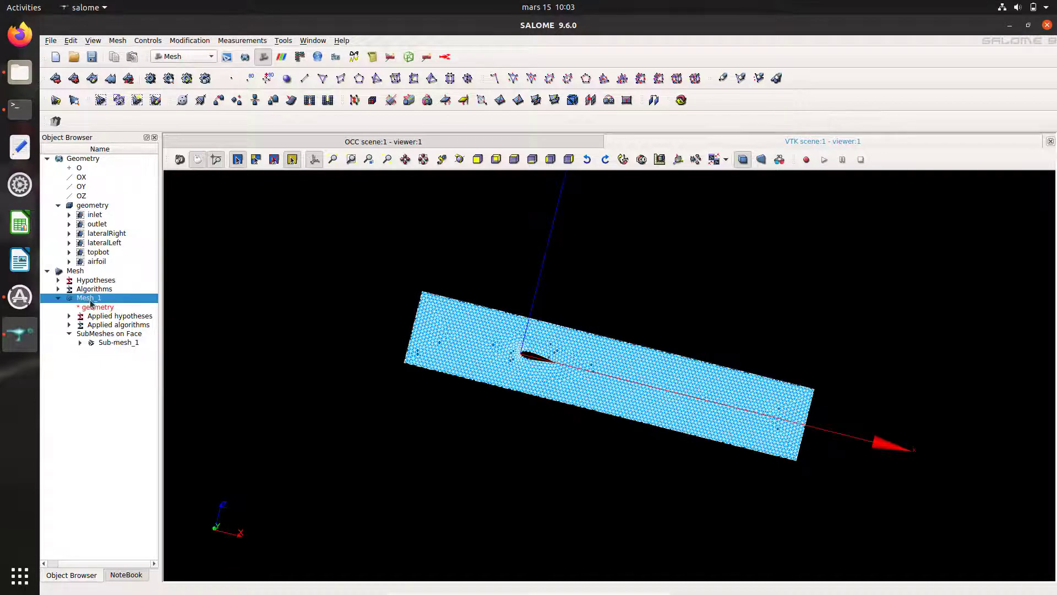
right_click(90, 300)
Step: Create face and node groups from inlet, outlet, lateralRight, lateralLeft, topbot and airfoil
click(179, 141)
click(97, 215)
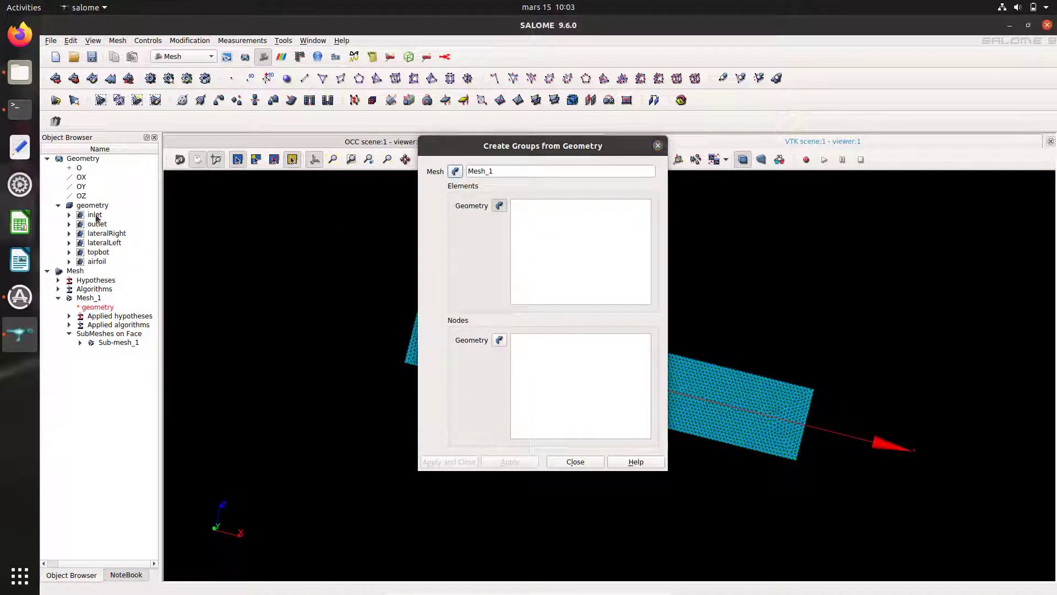
drag(103, 237, 100, 266)
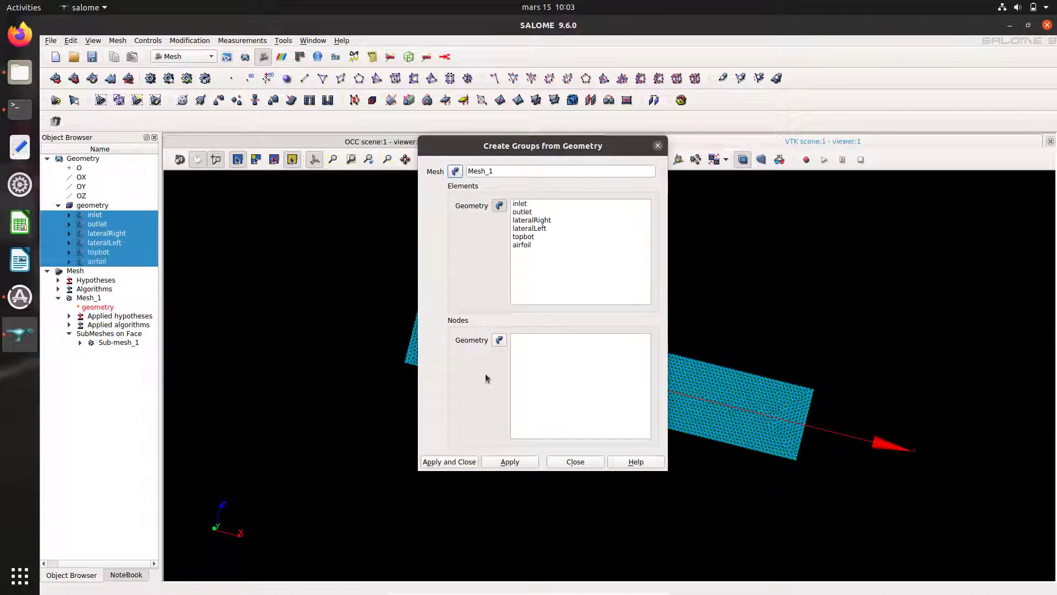
click(500, 341)
click(500, 341)
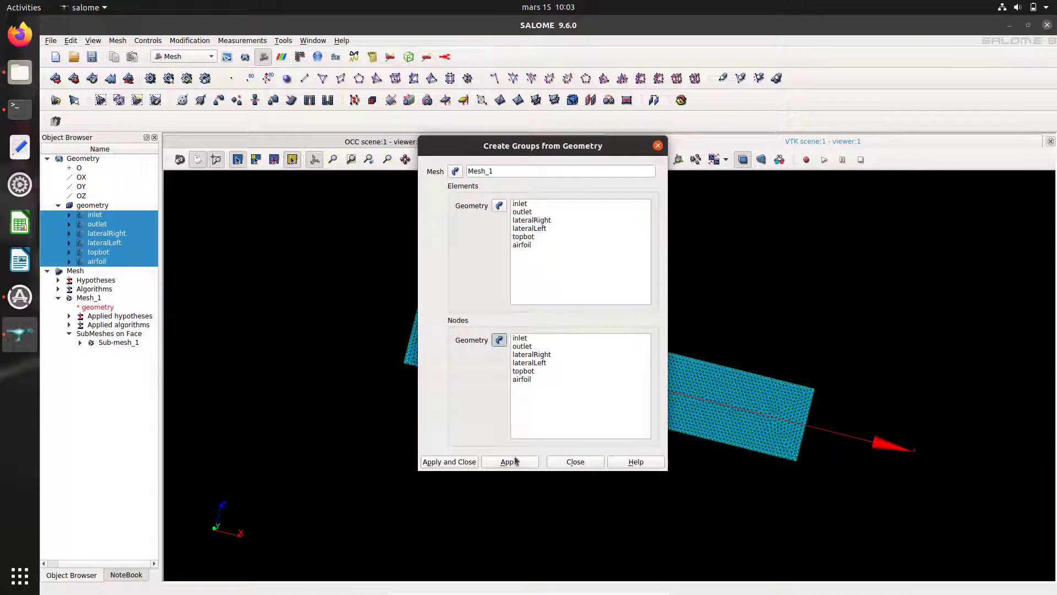
click(450, 462)
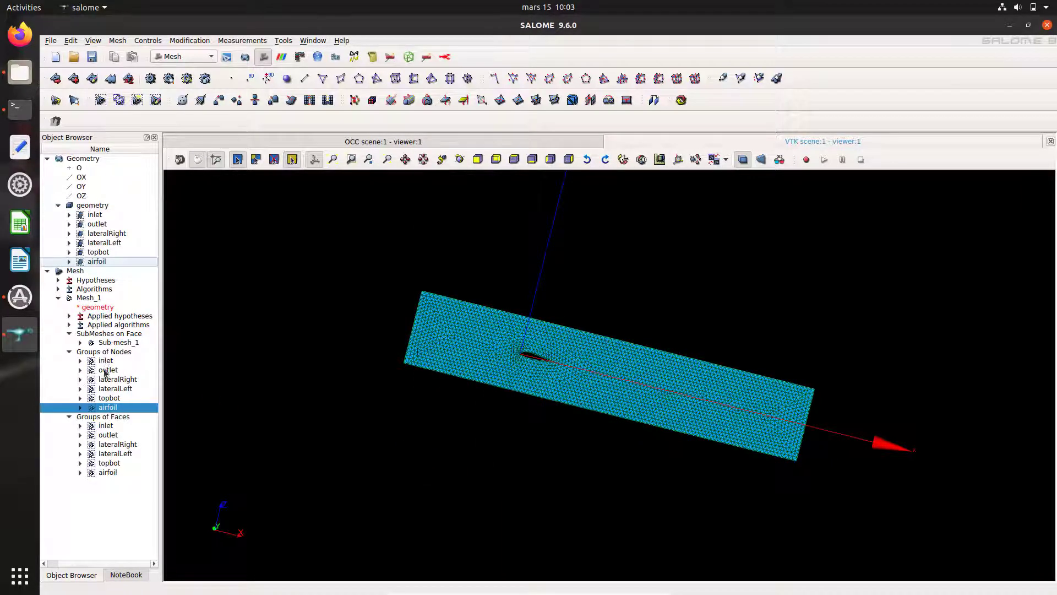
click(104, 362)
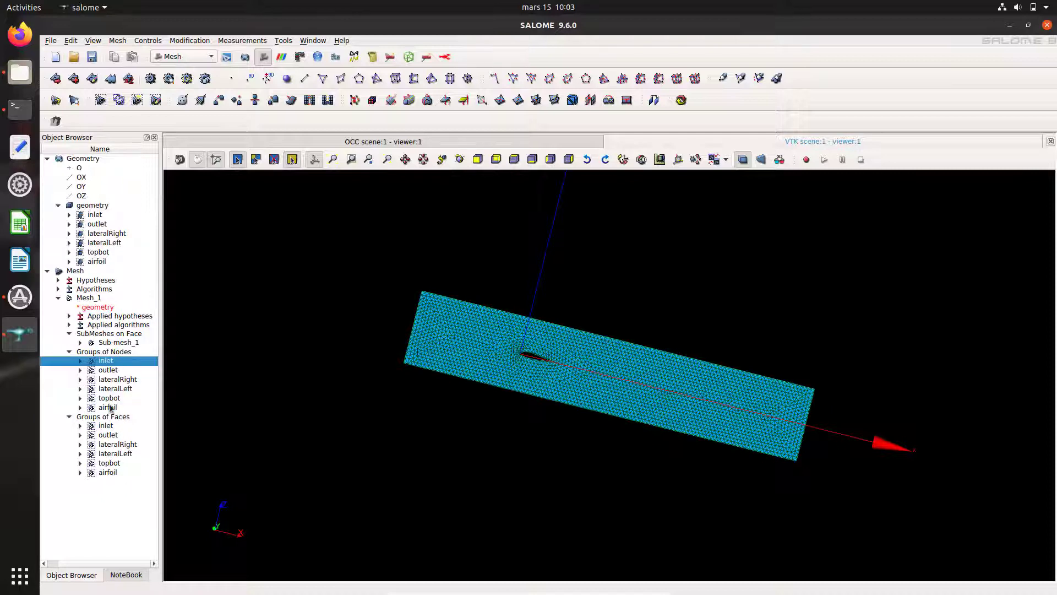
click(69, 352)
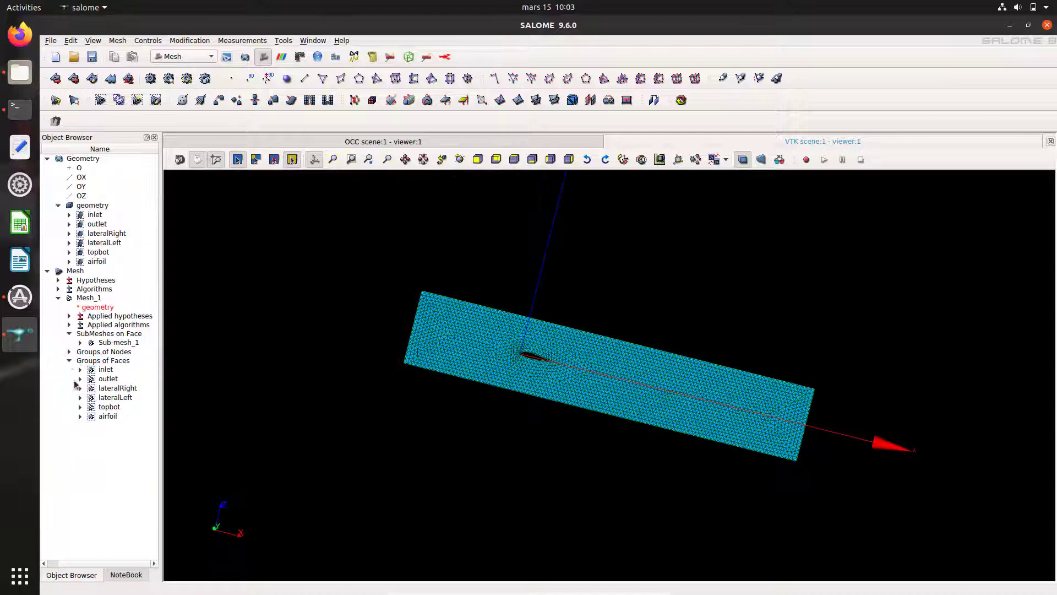
click(69, 361)
Step: Export Mesh_1 as the UNV file 24020.unv
click(58, 298)
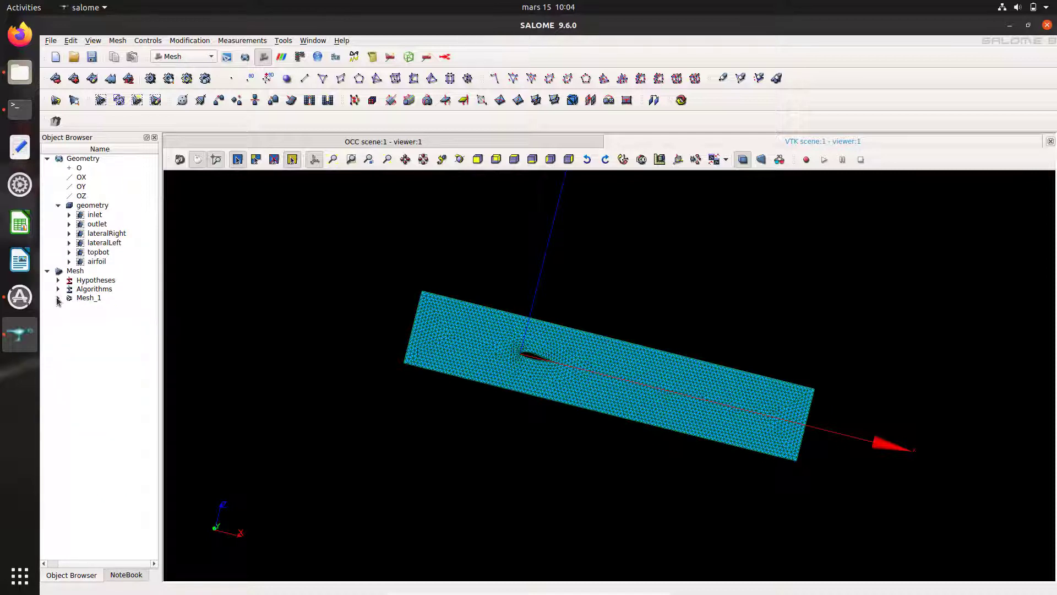
right_click(87, 300)
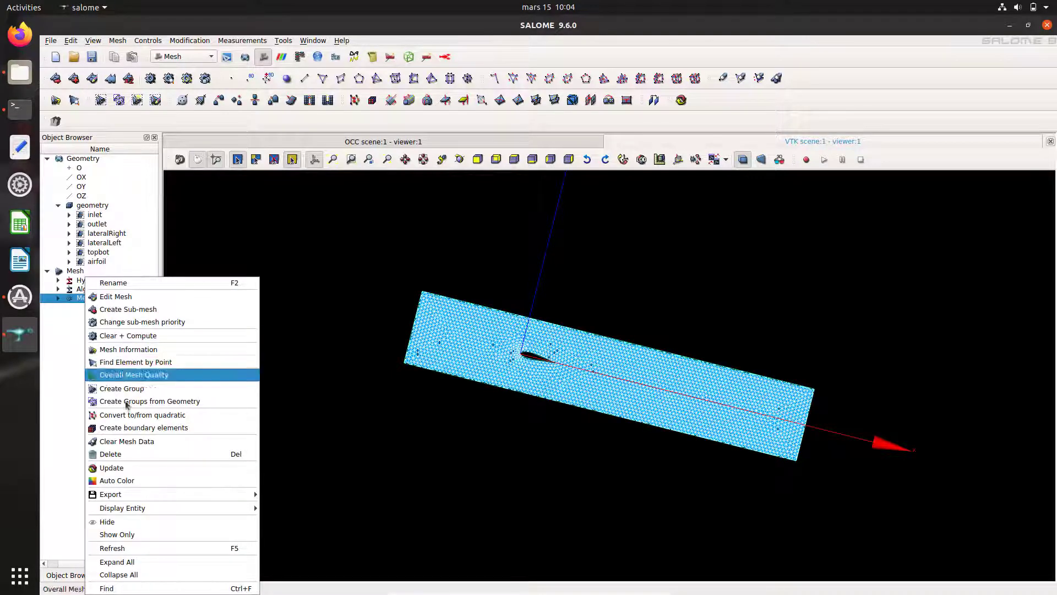
mouse_move(167, 495)
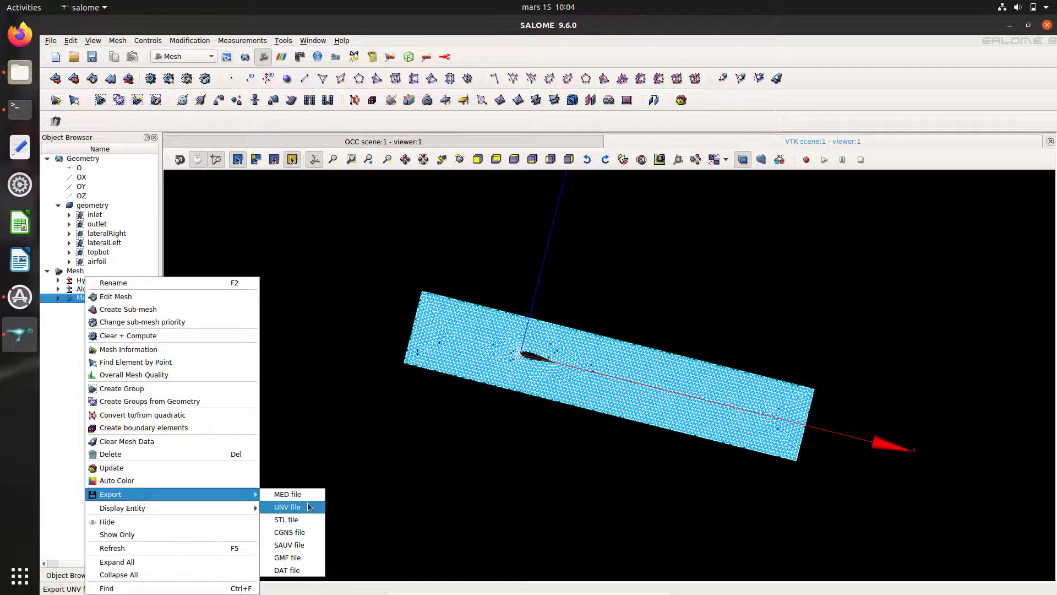
click(287, 507)
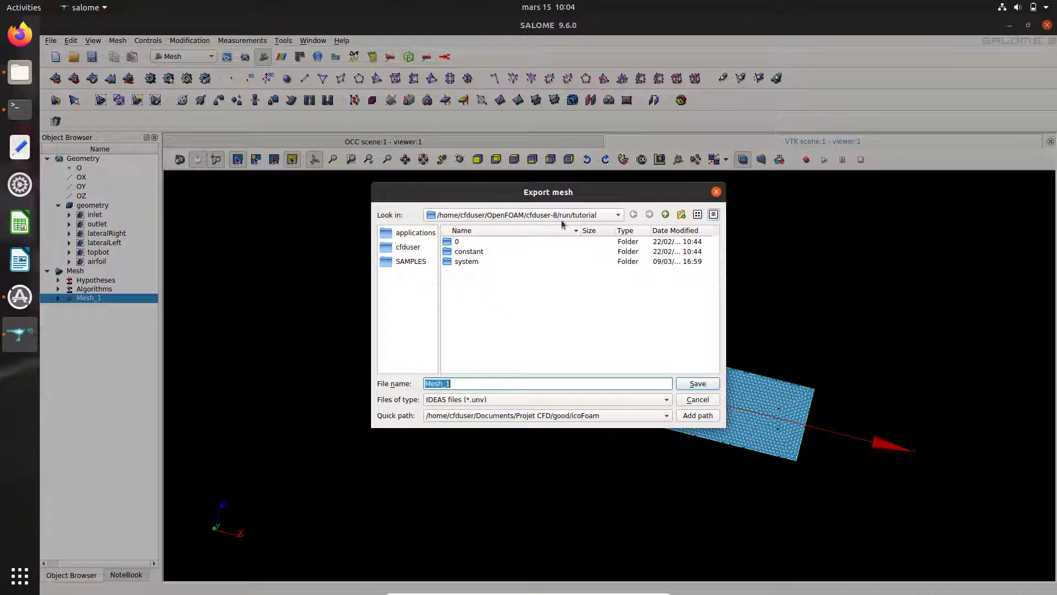
text(24020)
click(692, 386)
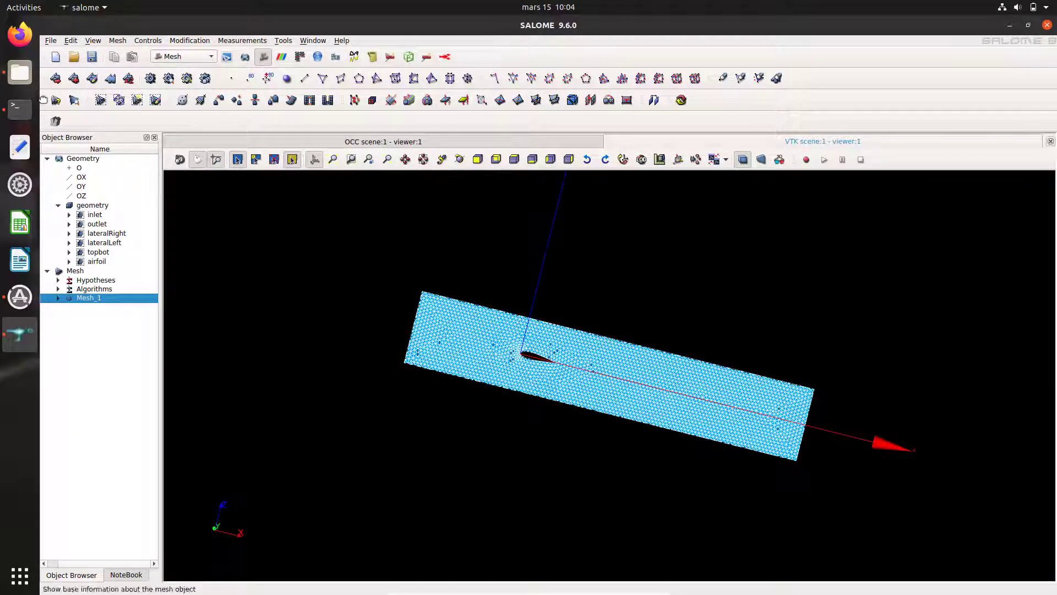
Step: Confirm in Files that 24020.unv (2.9 MB) is in the tutorial folder, then return to SALOME
click(20, 72)
click(462, 60)
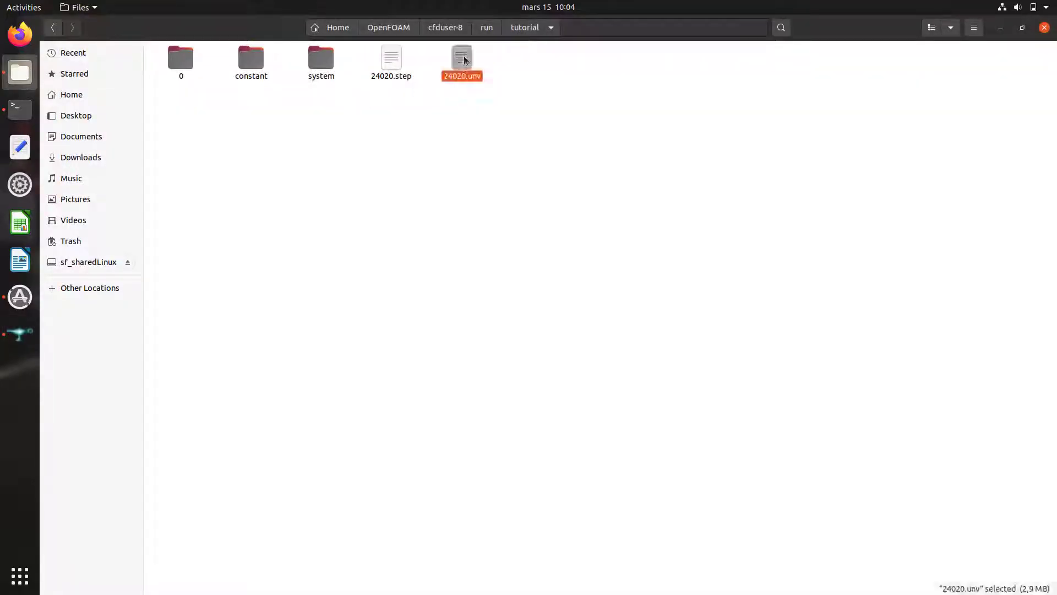
click(370, 144)
click(20, 333)
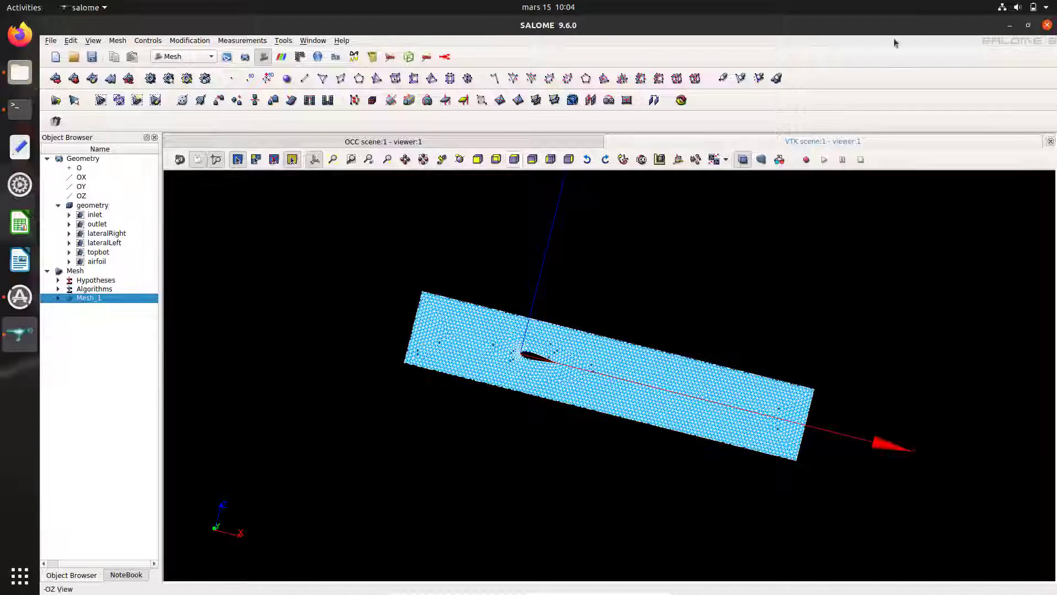
Step: Save the study as 24020.hdf, then quit SALOME and shut down its servers
click(1046, 25)
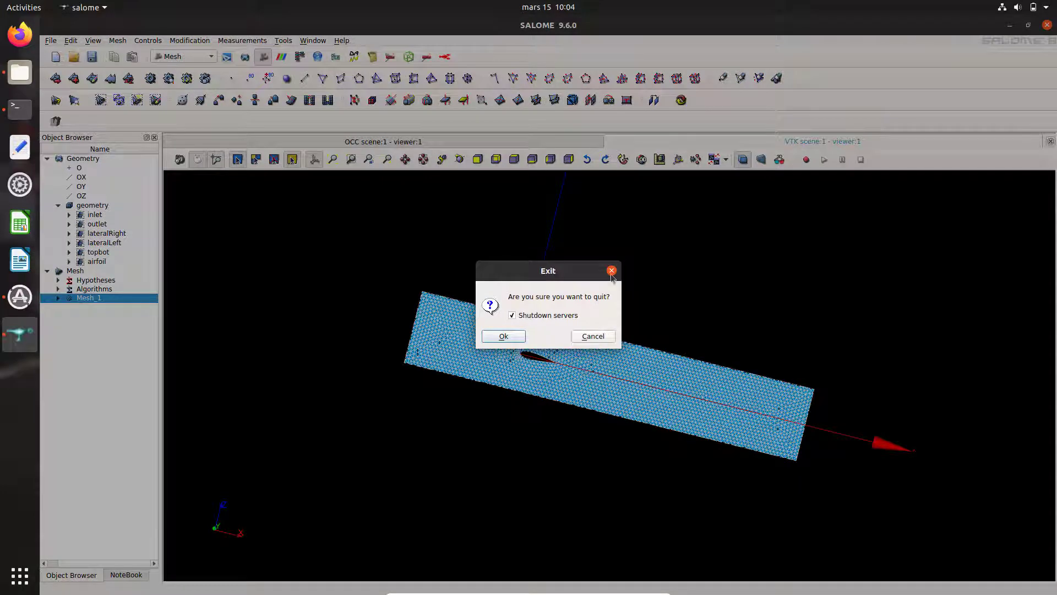
click(611, 271)
click(53, 41)
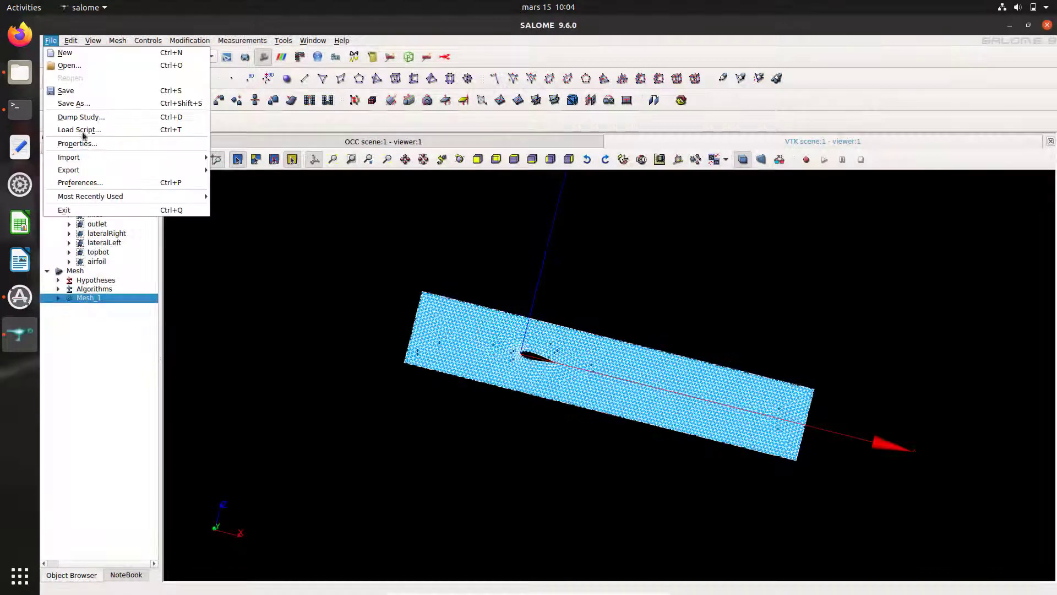
click(82, 103)
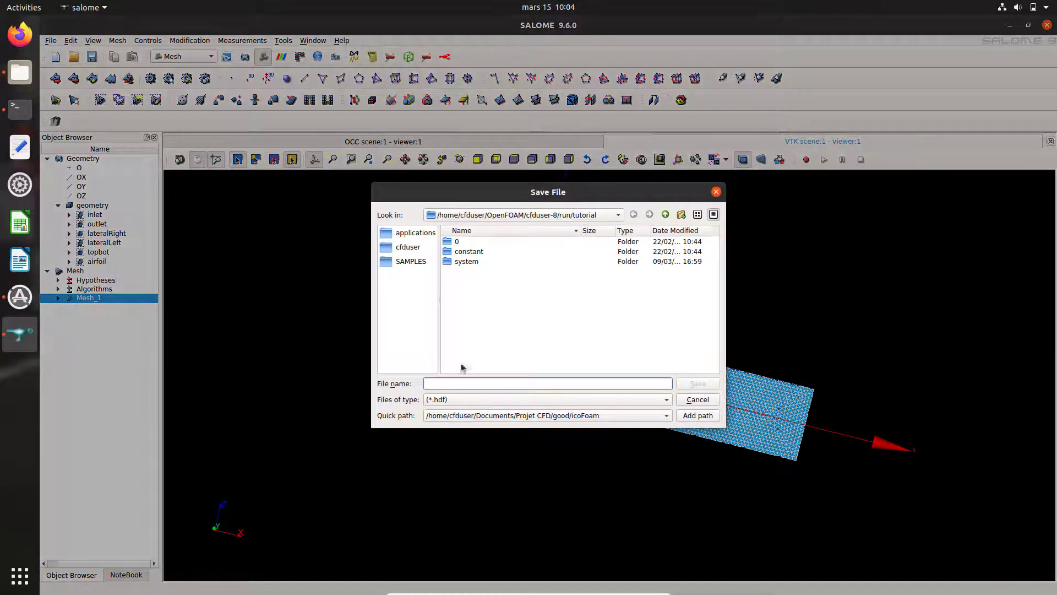
text(24020)
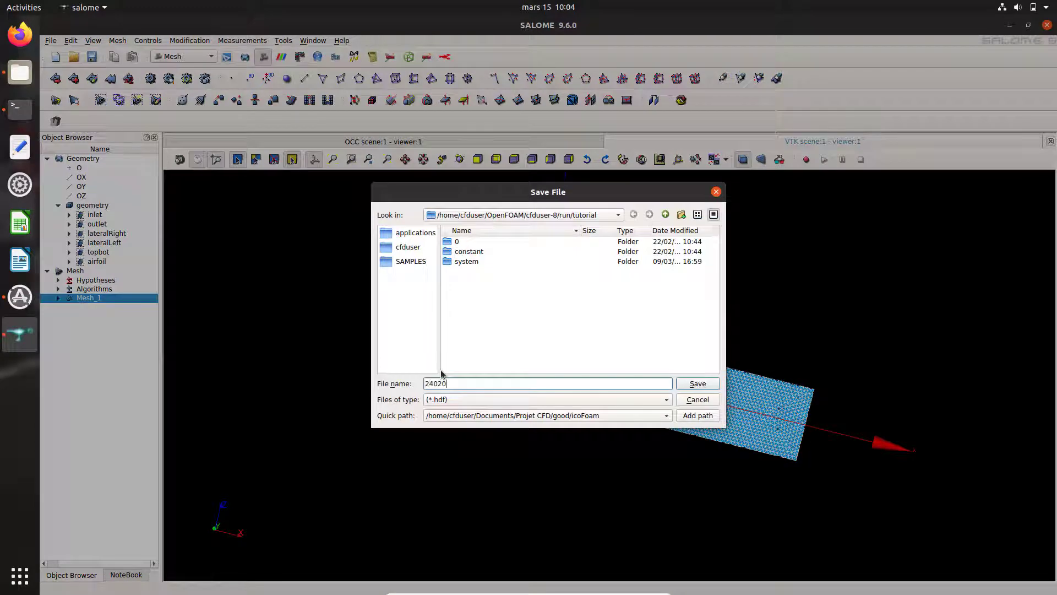
click(697, 384)
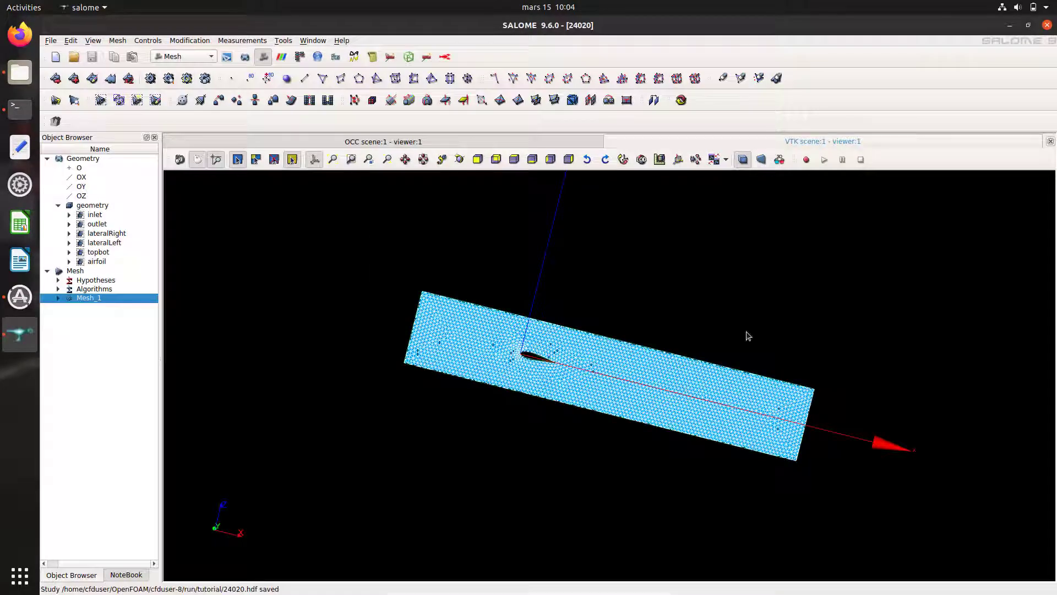
click(1048, 26)
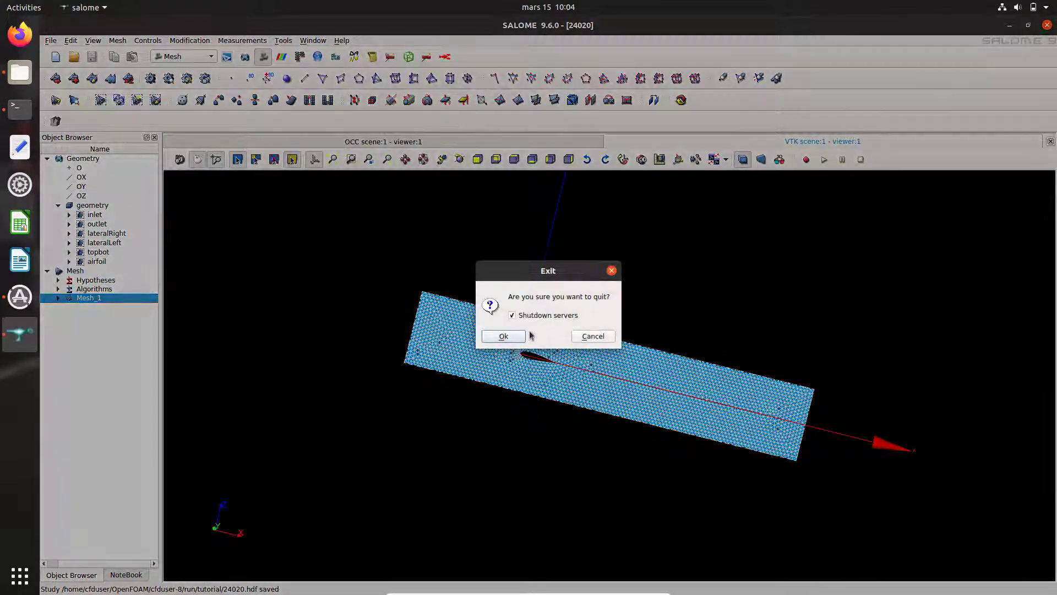
click(510, 339)
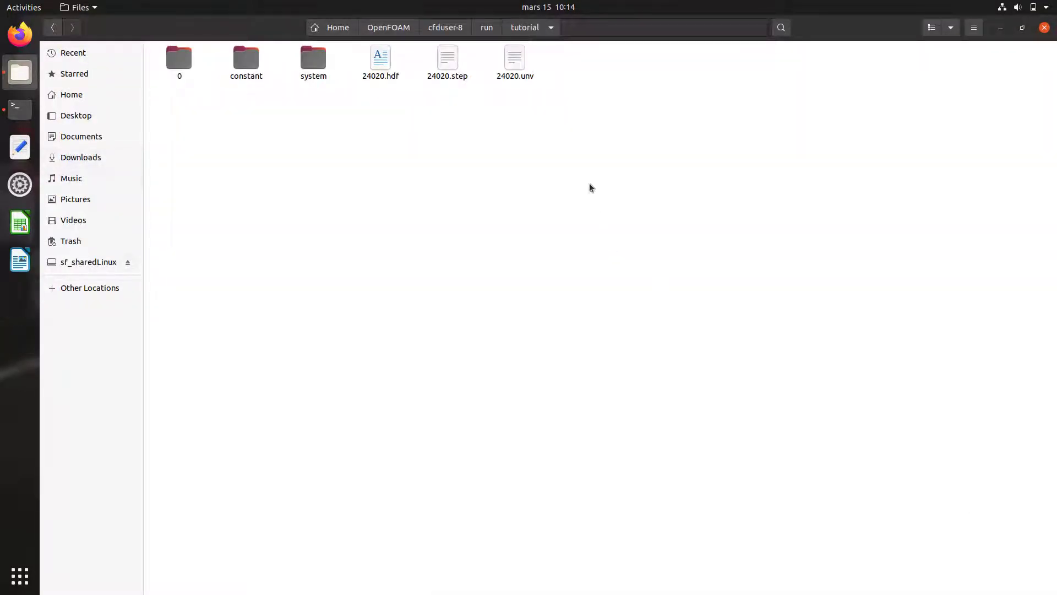
Step: Open a terminal in the tutorial folder, list its files, and run ideasUnvToFoam 24020.unv
drag(561, 113, 367, 61)
right_click(381, 169)
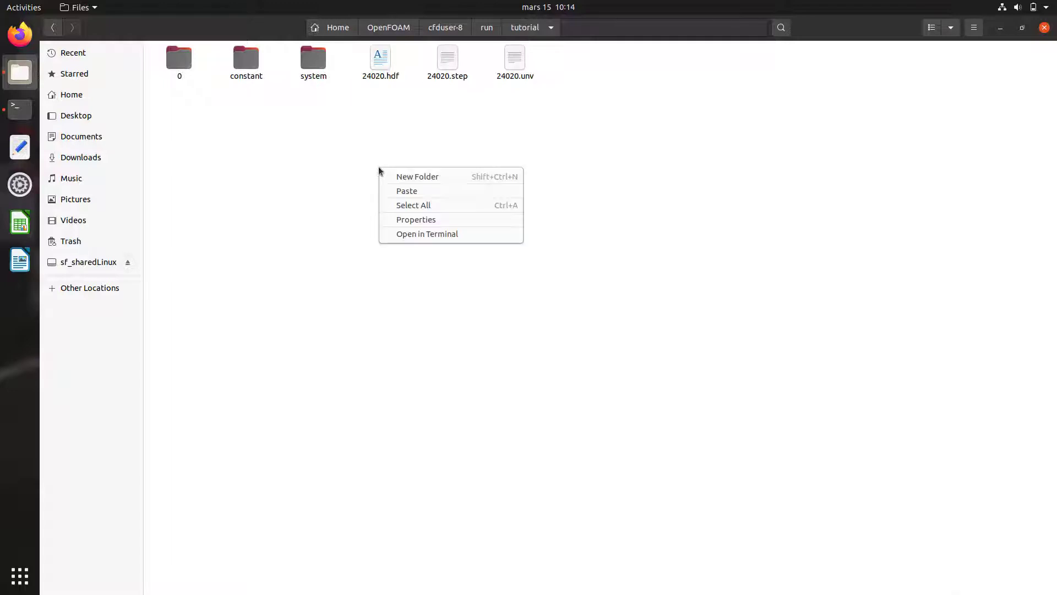
click(472, 236)
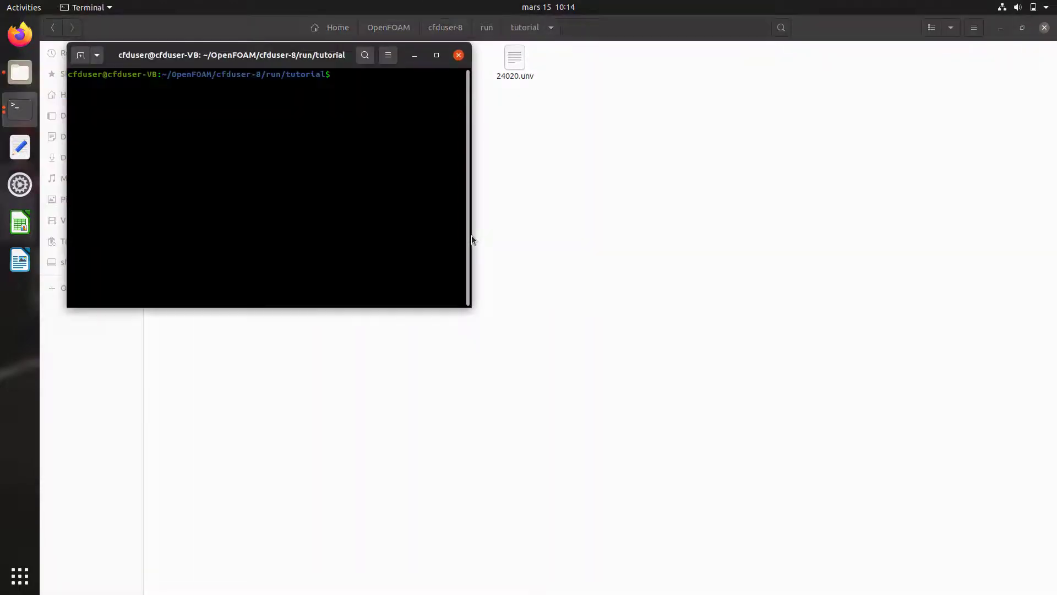
text(ls)
key(Return)
text(ide)
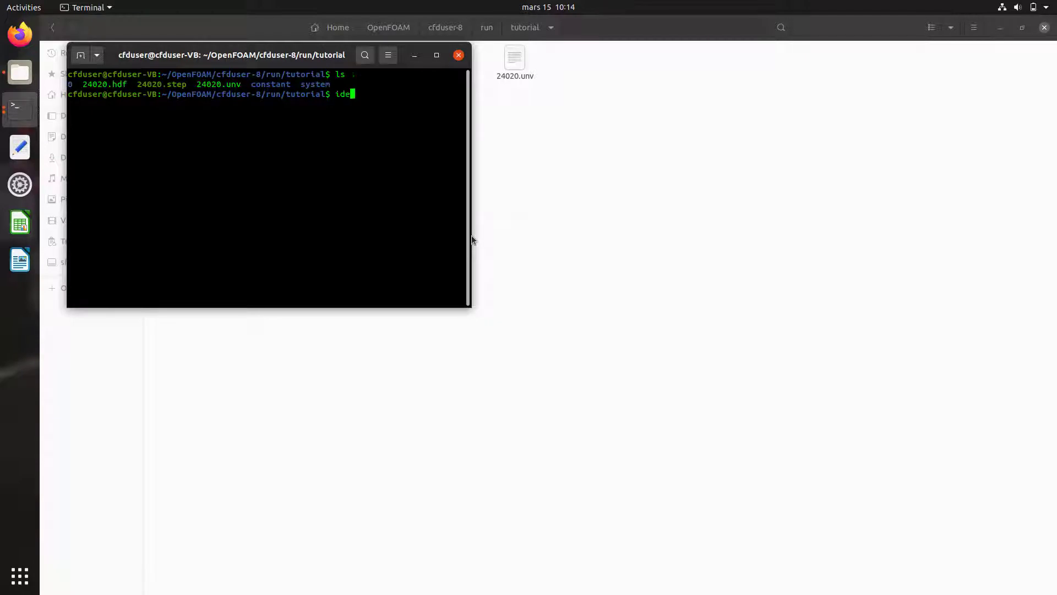
text(asUnvToFoam 24020.unv)
key(Return)
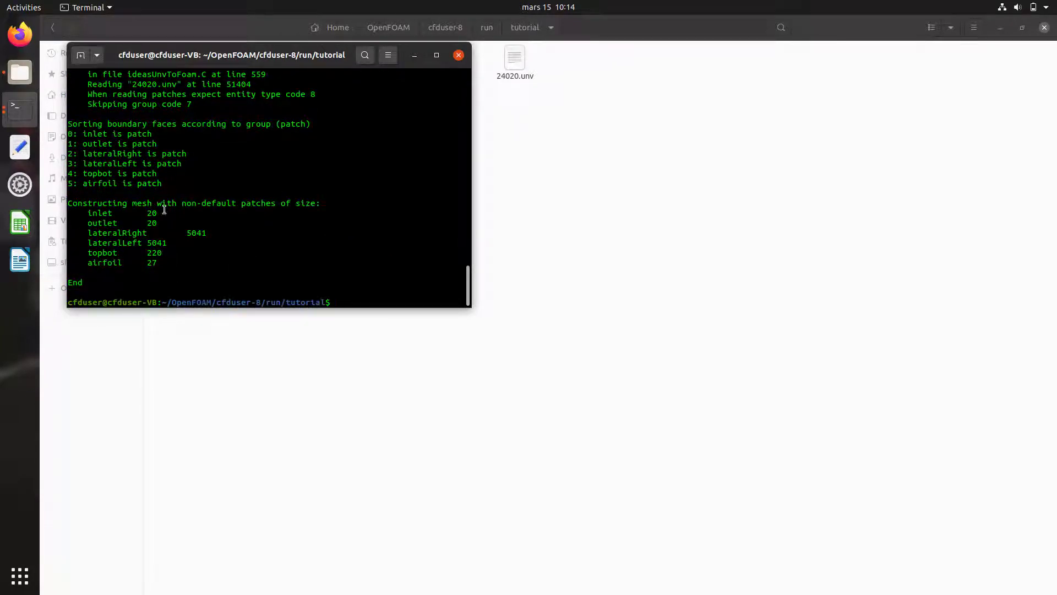
Step: Open the constant/polyMesh/boundary file in the text editor
click(413, 58)
double_click(245, 67)
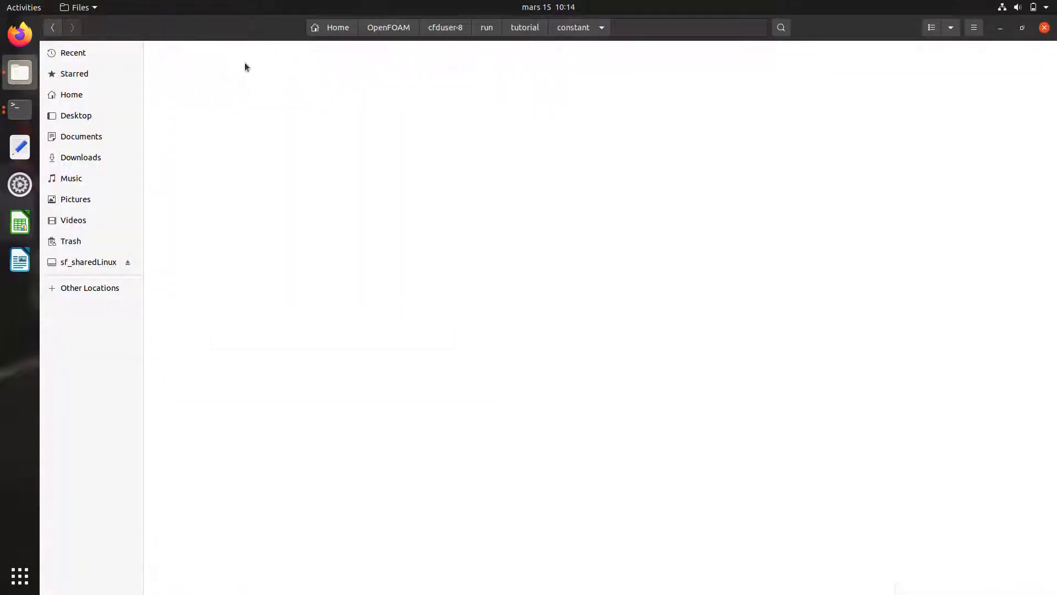
double_click(186, 58)
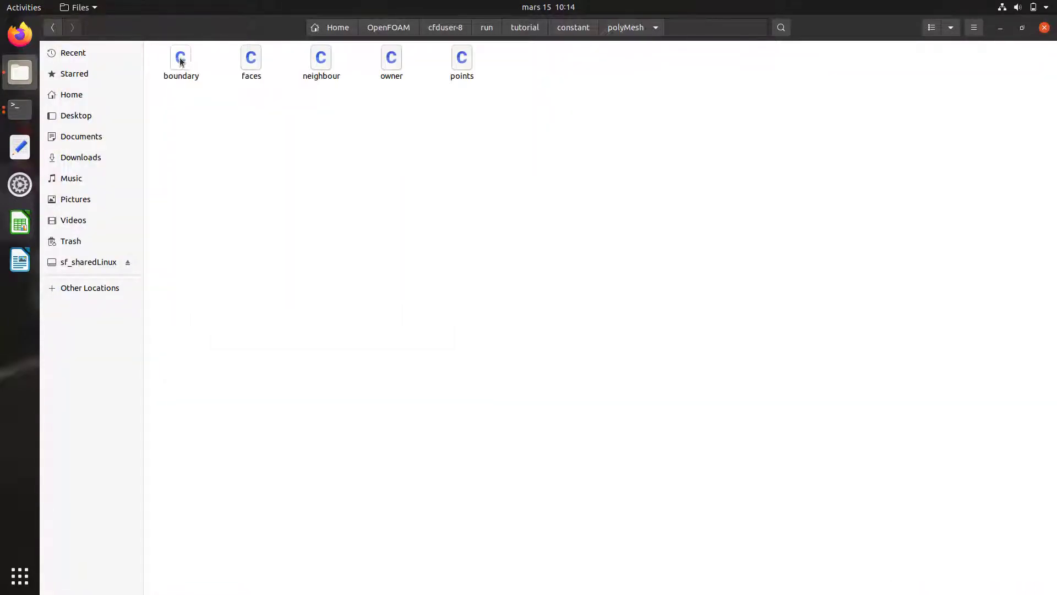
double_click(180, 58)
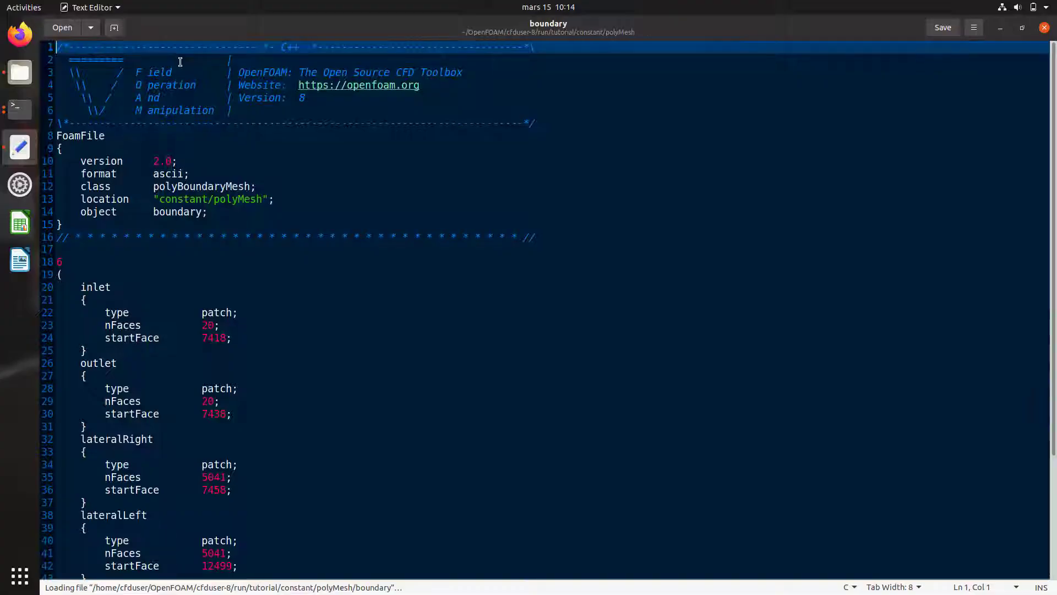
Step: Change the lateralRight and lateralLeft patch types to empty
drag(110, 286, 77, 286)
drag(115, 364, 84, 364)
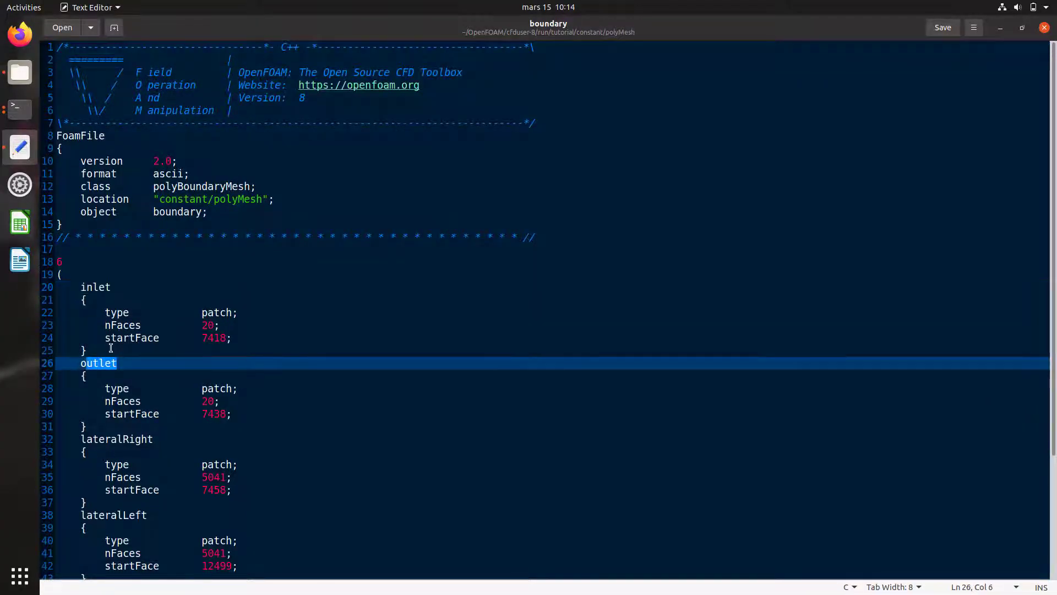
scroll(1053, 212, down, 3)
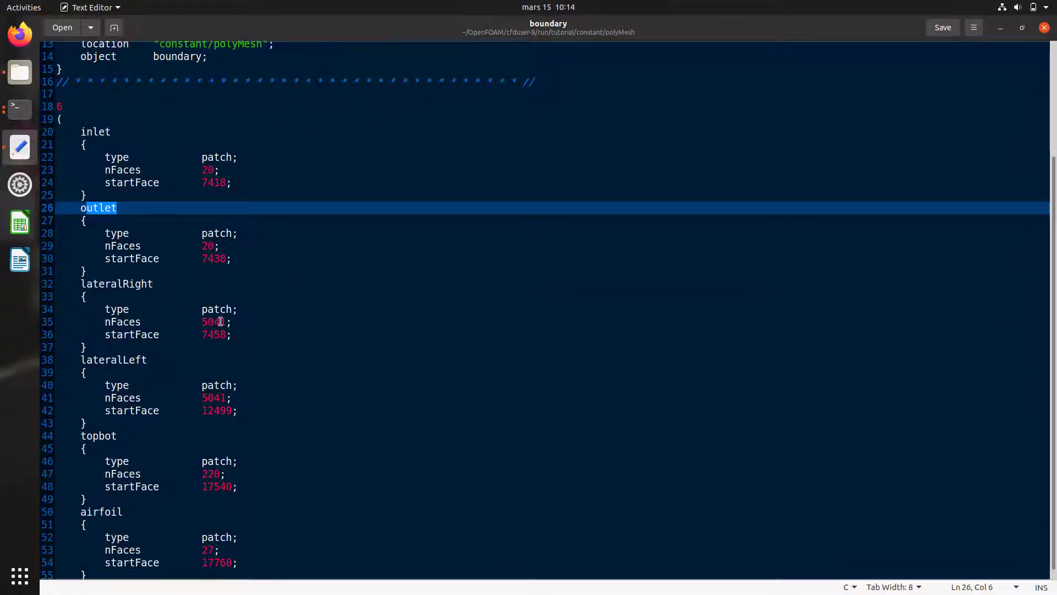
drag(232, 309, 204, 310)
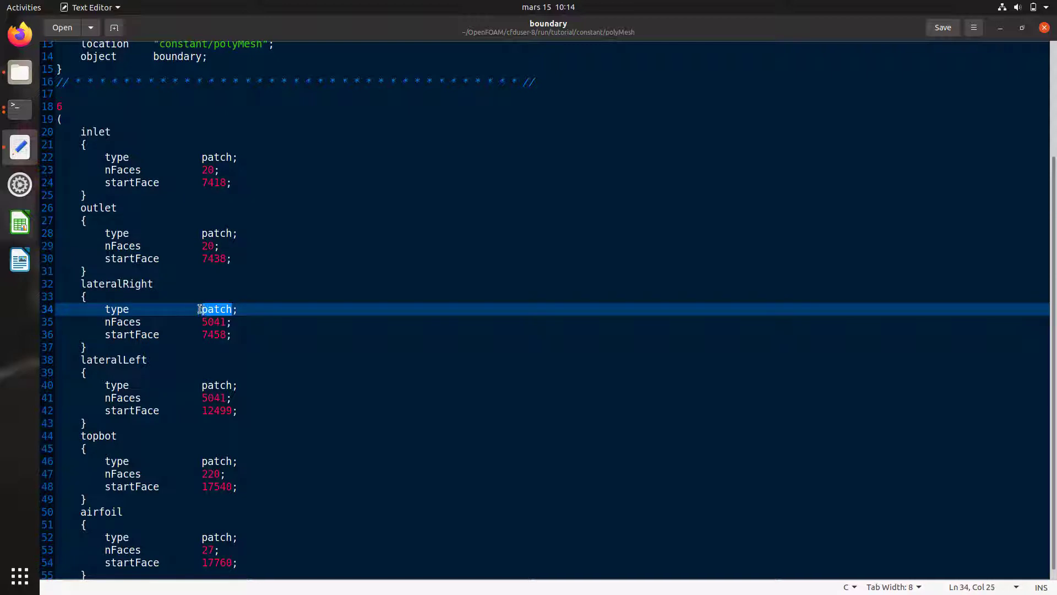
text(empty)
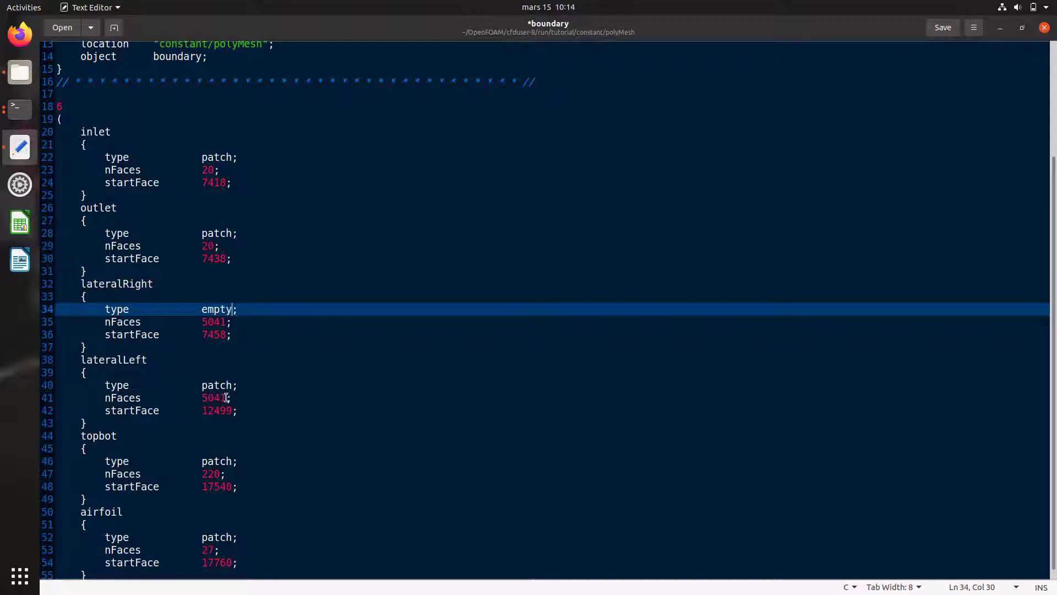
drag(233, 385, 203, 386)
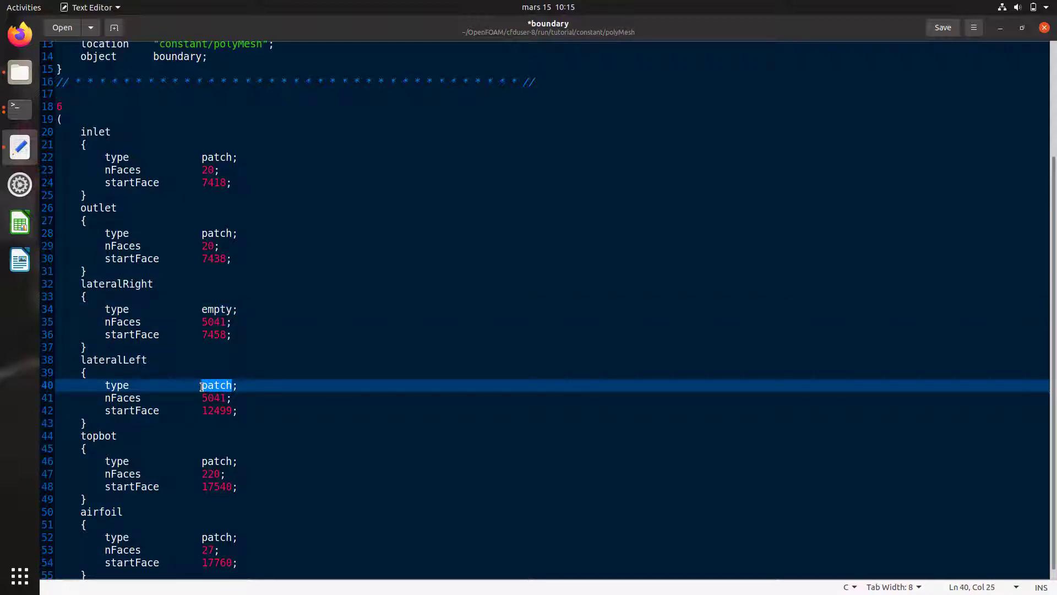
text(empty)
Step: Set topbot to symmetry and airfoil to wall, then save and close the boundary file
drag(229, 465, 202, 464)
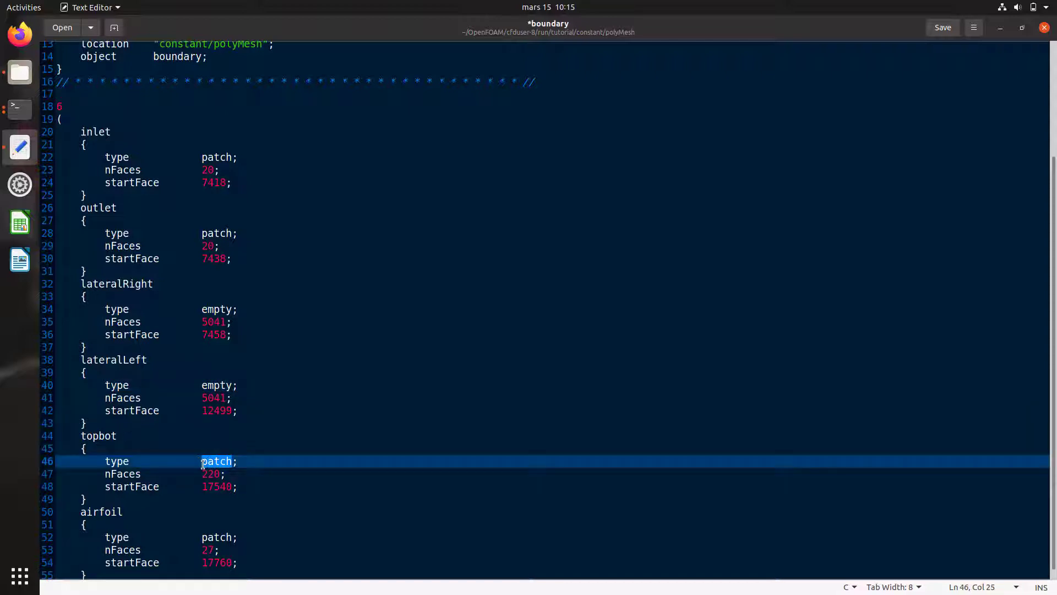
text(symmetry)
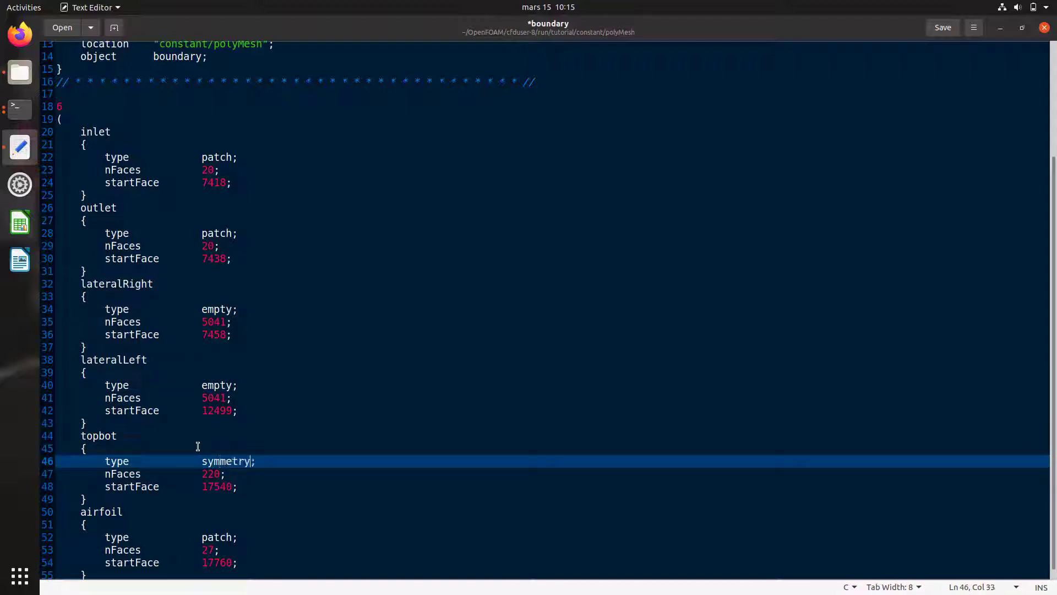
drag(235, 538, 201, 538)
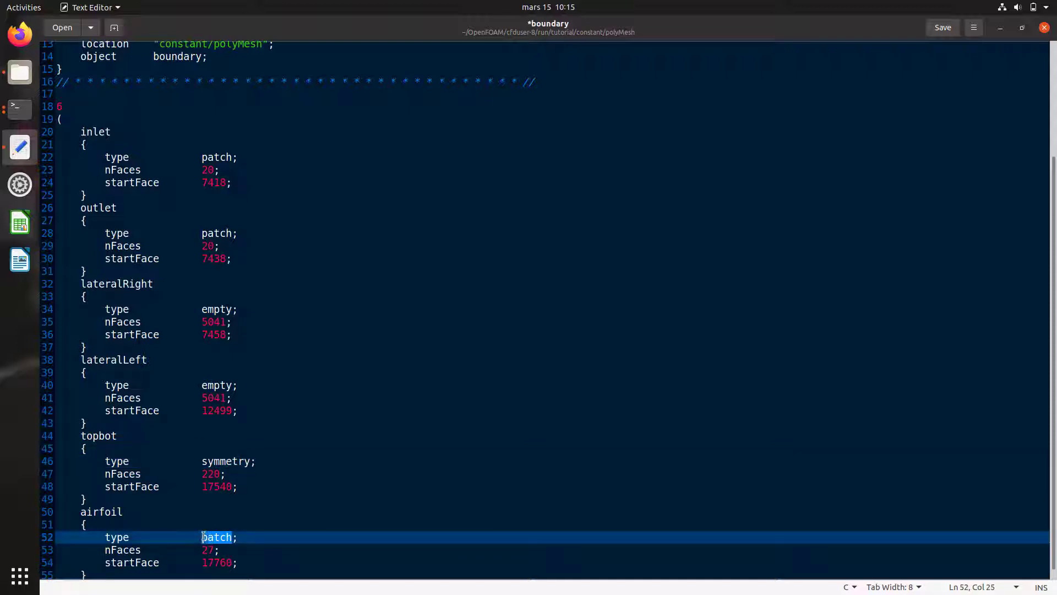
text(wall)
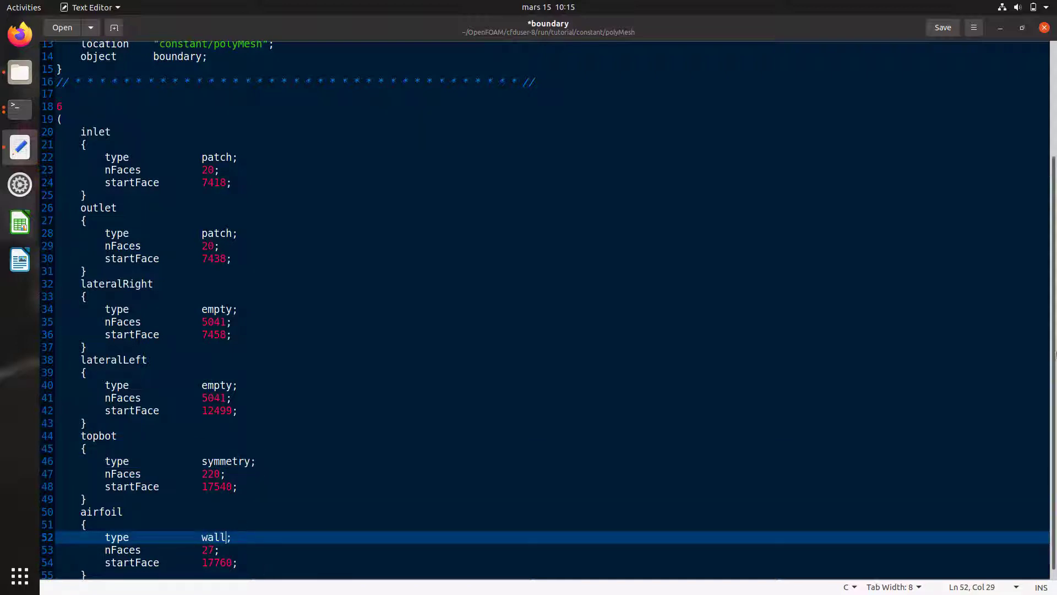
scroll(1054, 350, up, 2)
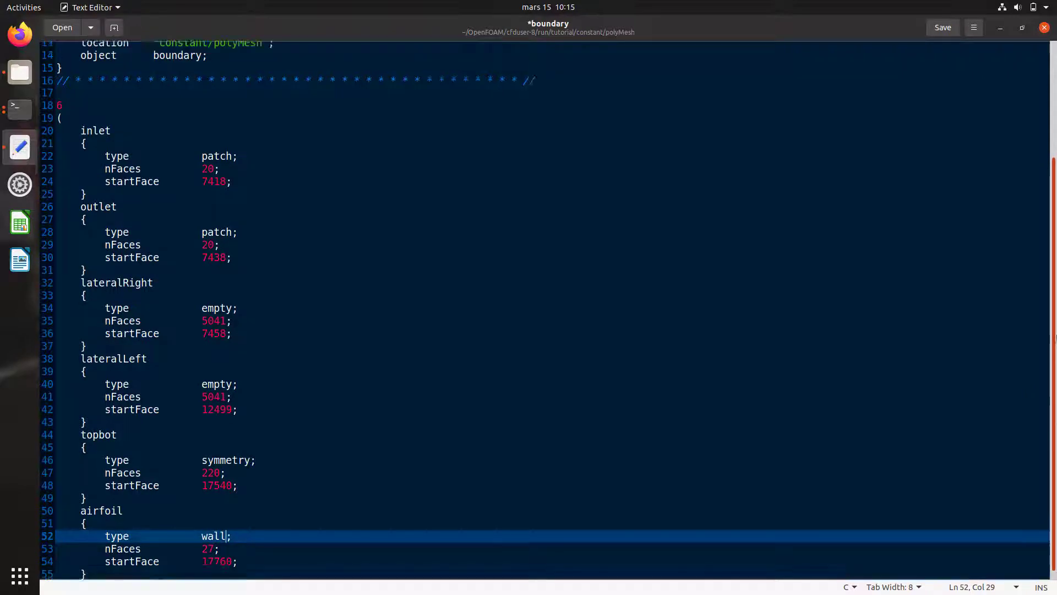
scroll(1053, 350, up, 3)
click(943, 27)
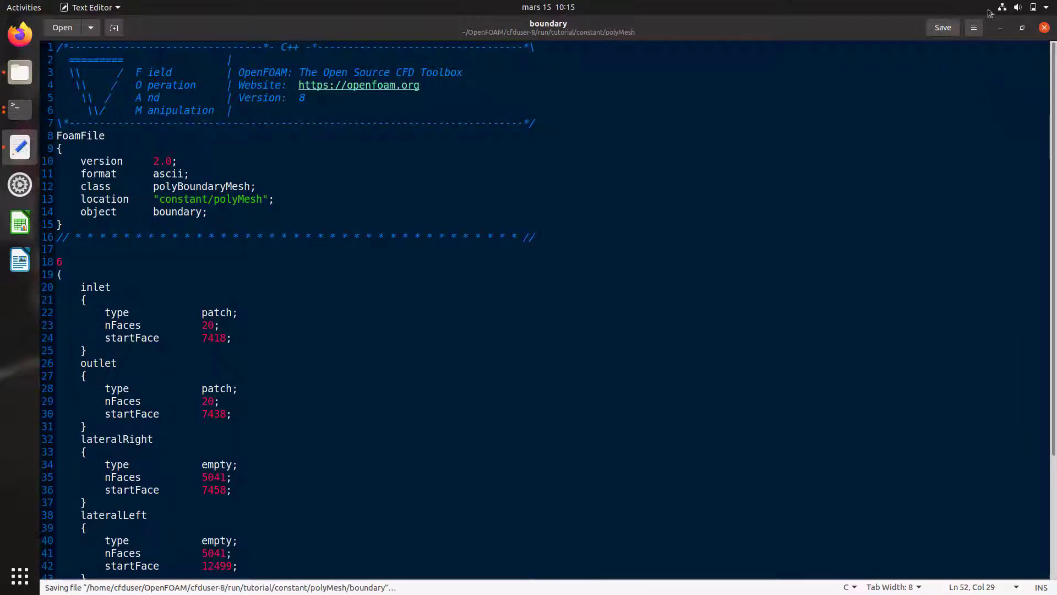
click(1044, 27)
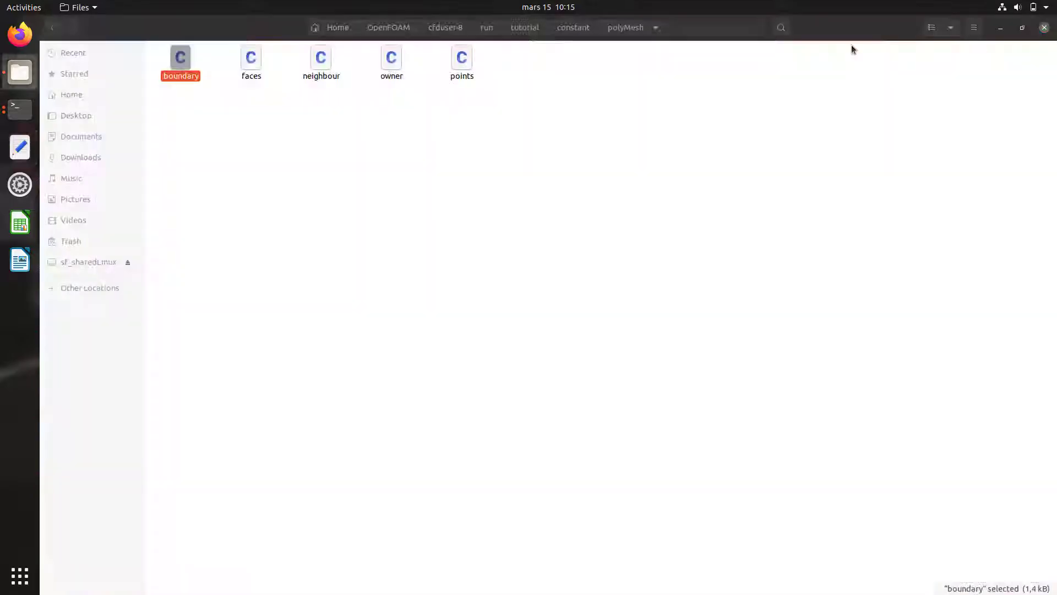
Step: Go back to the tutorial folder and open the 0/p file for editing
click(52, 28)
click(52, 28)
double_click(172, 50)
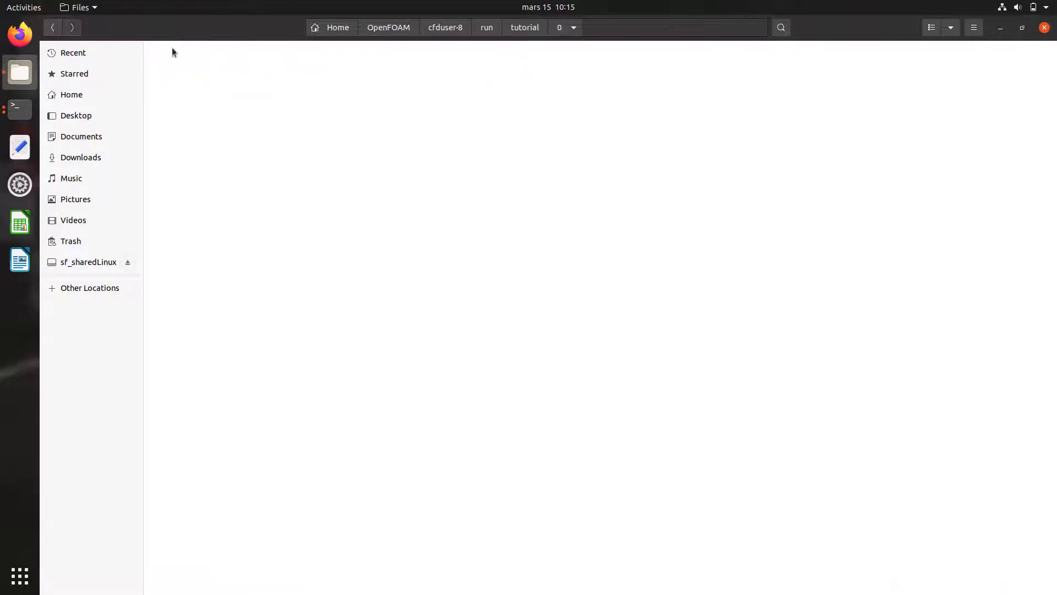
double_click(189, 57)
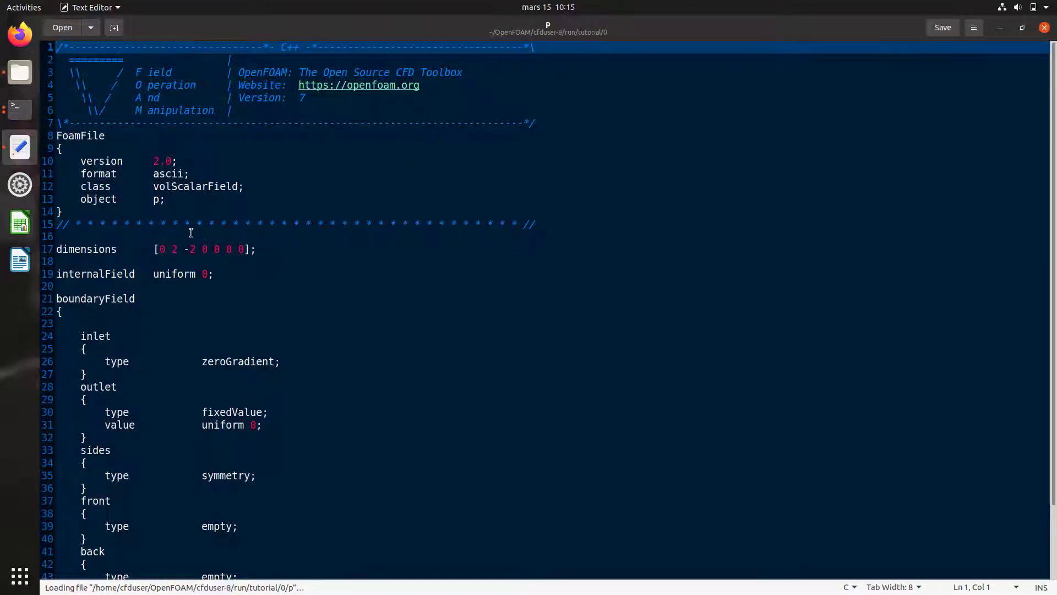
Step: Rename the sides, front and back patches in p to topbot, lateralLeft and lateralRight
scroll(192, 232, down, 2)
click(117, 331)
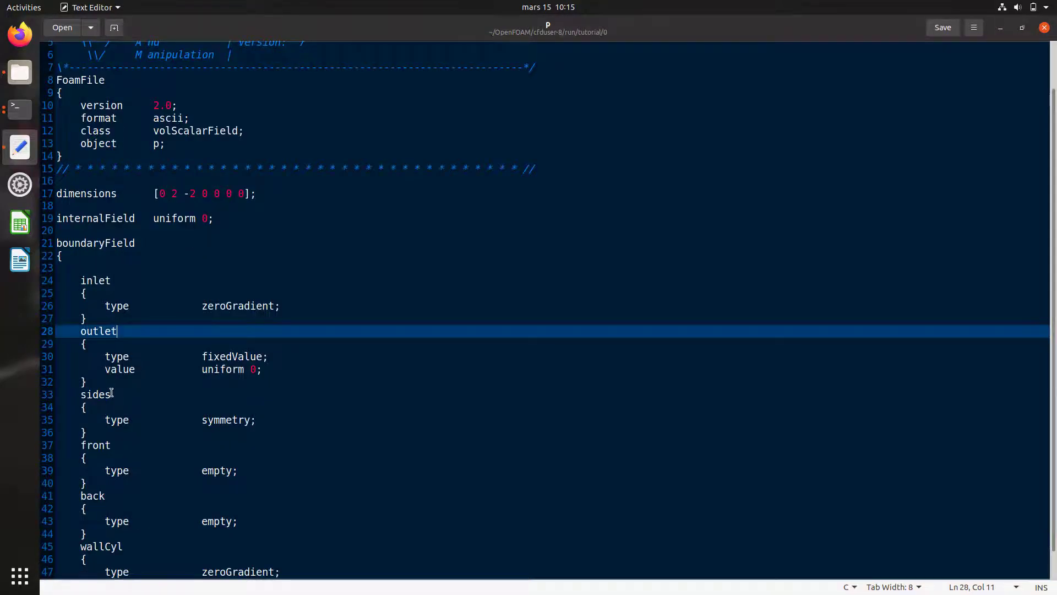
scroll(112, 392, down, 1)
drag(114, 366, 81, 362)
text(top)
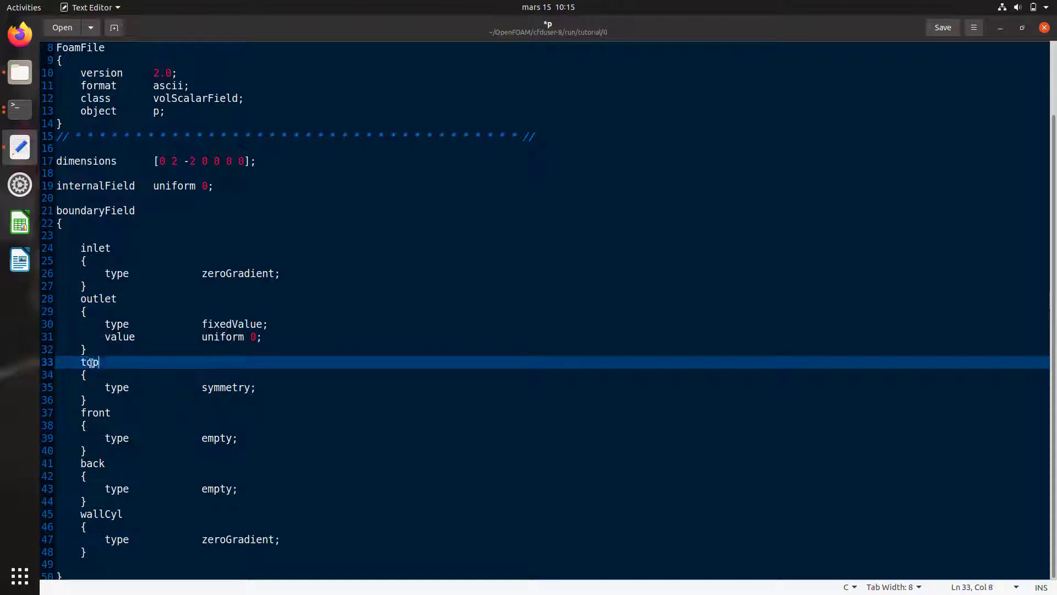
text(bot)
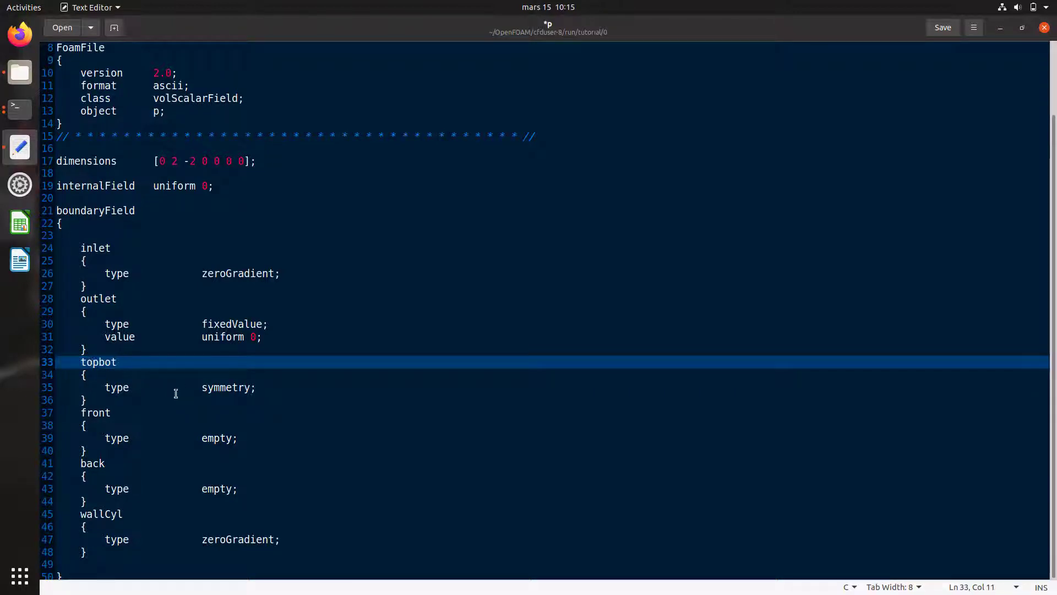
drag(112, 413, 85, 414)
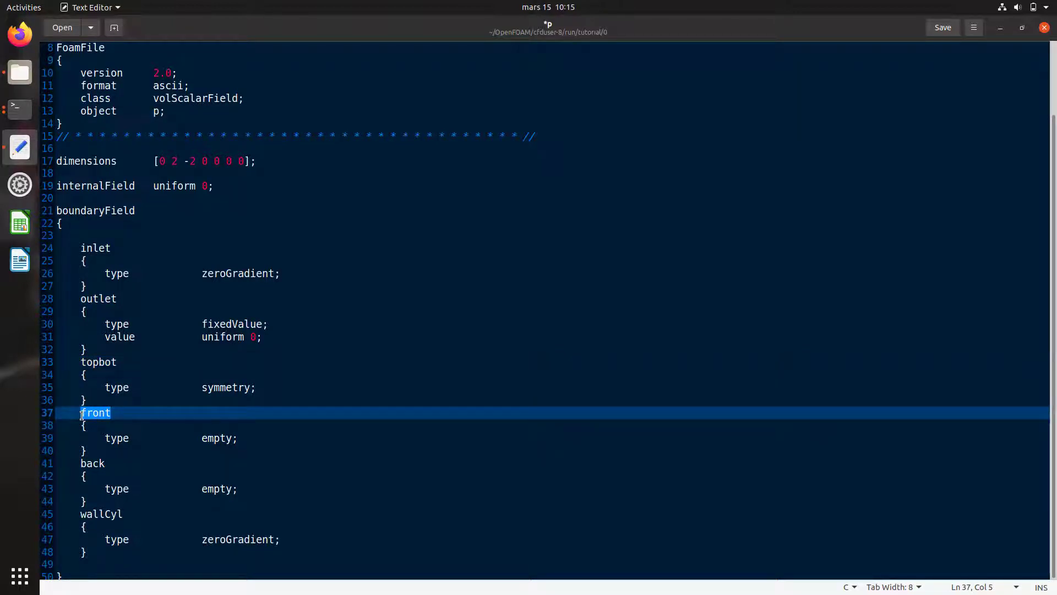
text(lateralLeft)
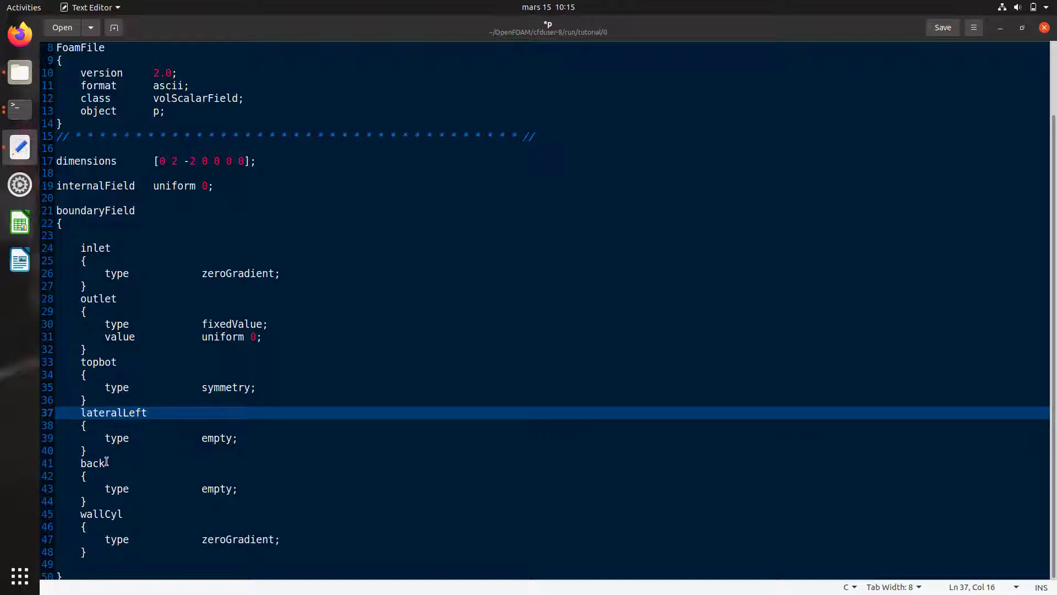
drag(107, 462, 79, 463)
text(late)
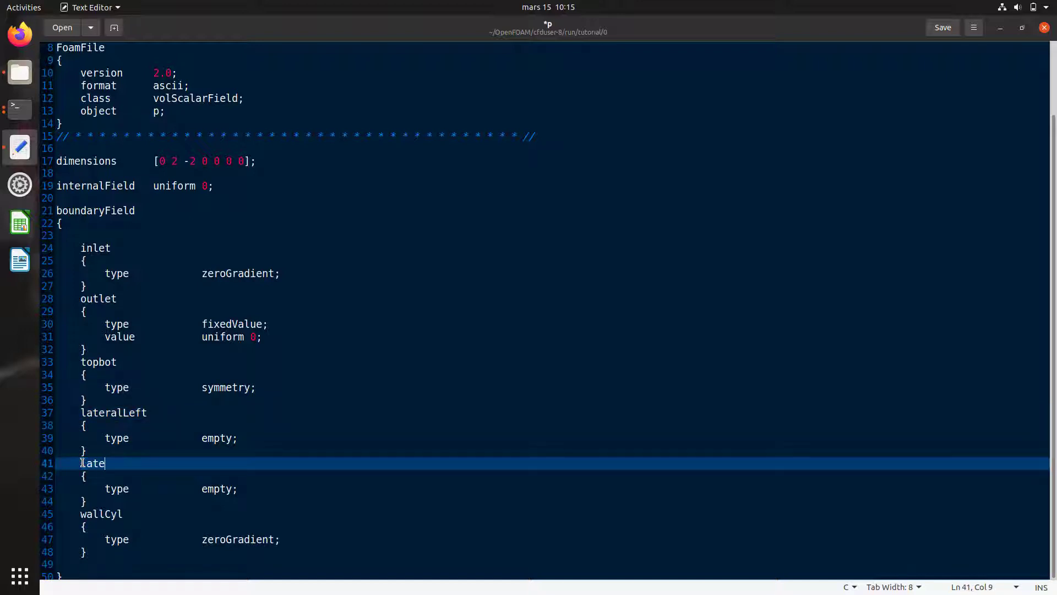
text(ralRight)
Step: Rename the wallCyl patch to airfoil, then save and close the p file
click(125, 513)
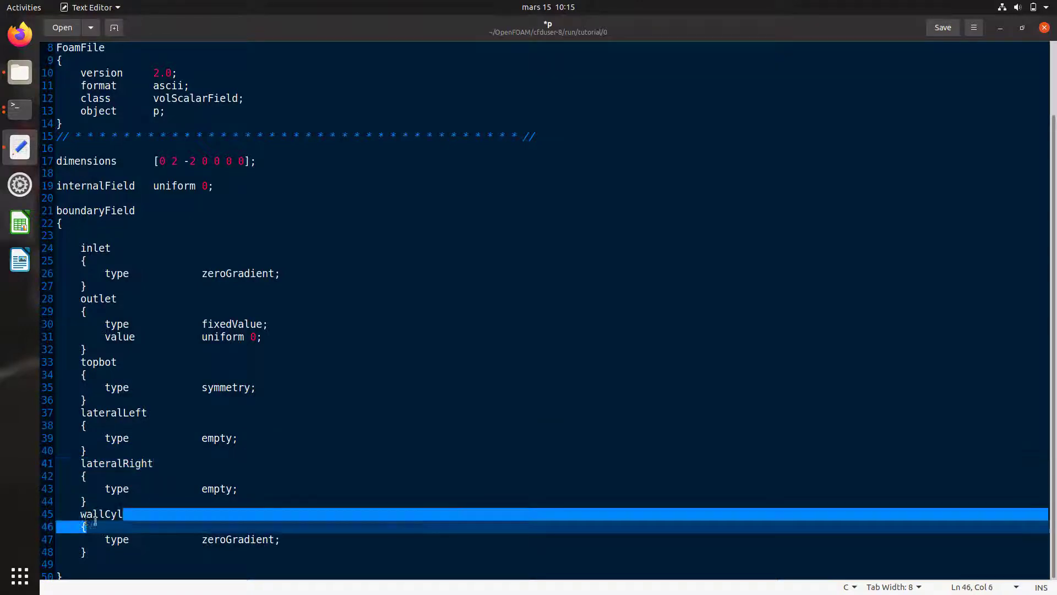
double_click(125, 513)
text(airfoil)
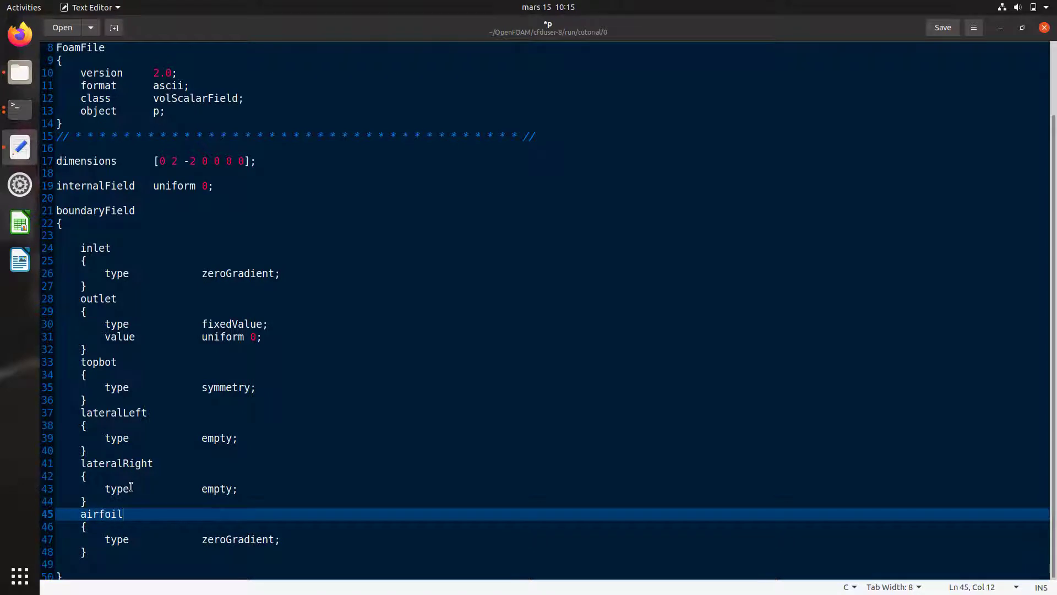
click(944, 28)
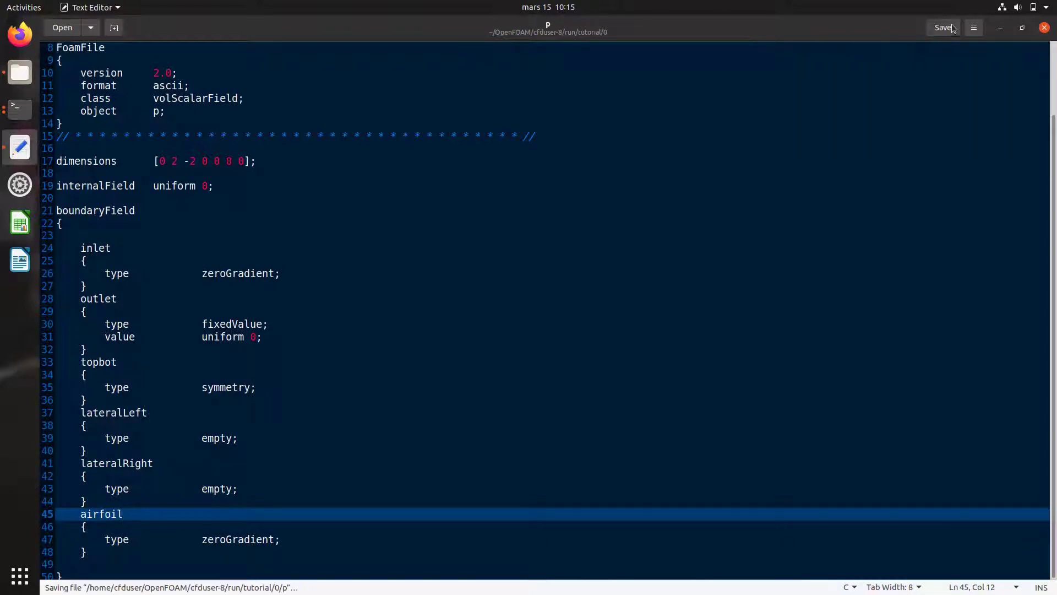
click(1044, 28)
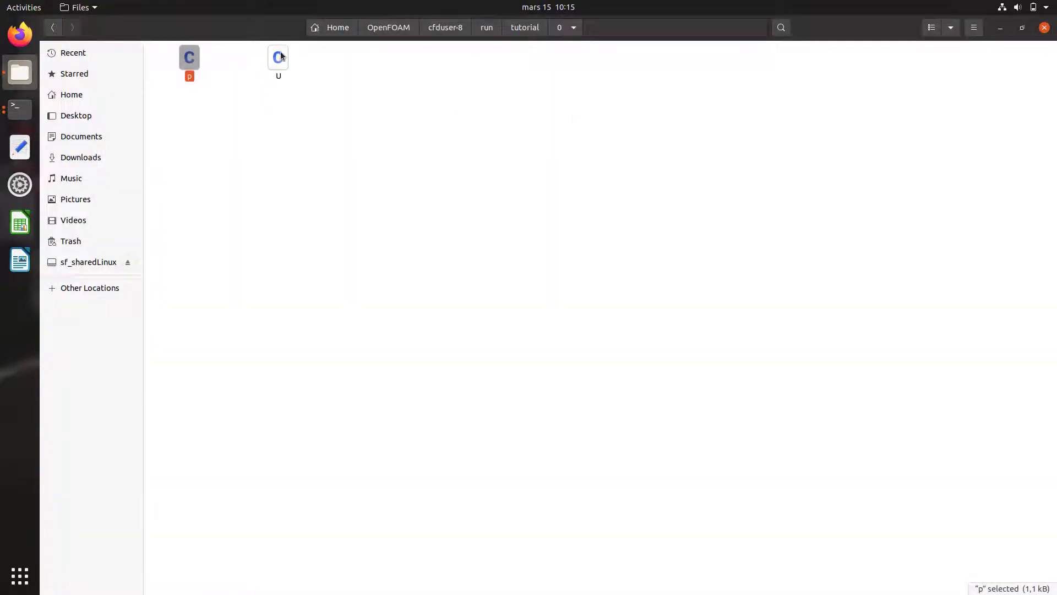
double_click(280, 57)
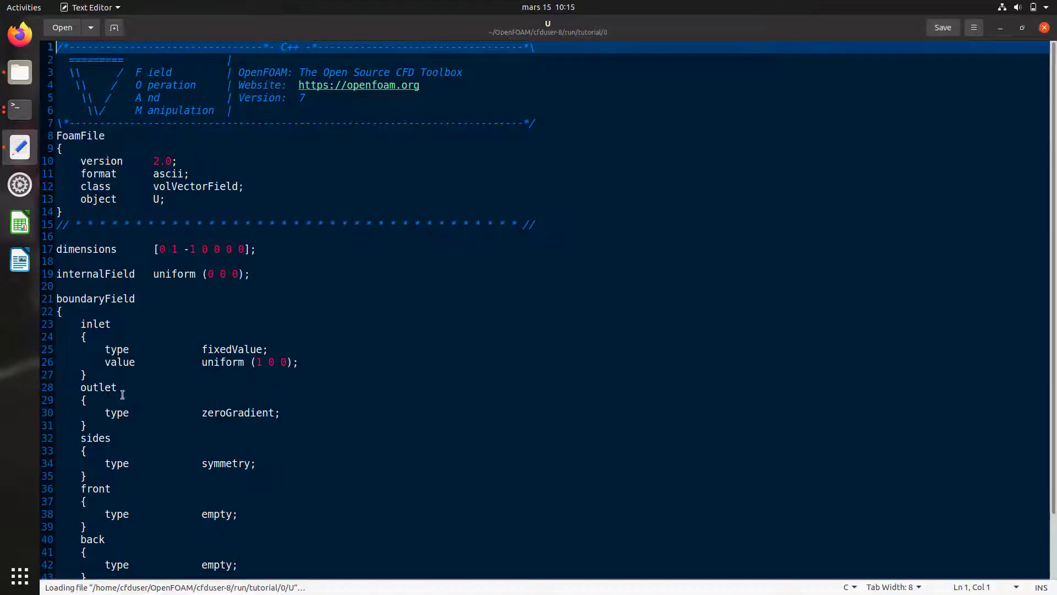
Step: Rename the U file's sides, front and back patches to topbot, lateralLeft and lateralRight
double_click(110, 439)
text(topb)
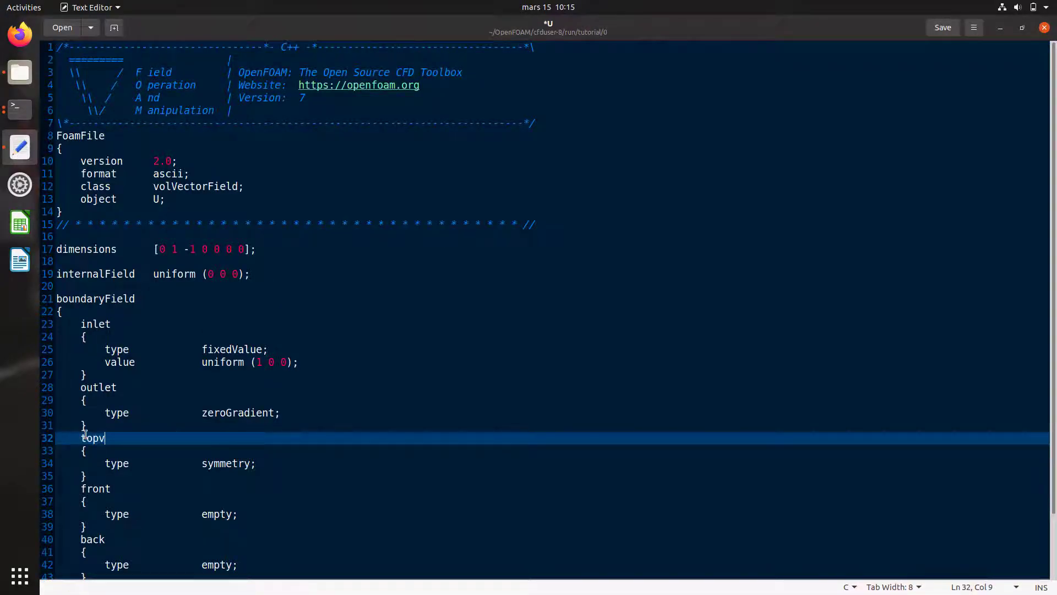
text(ot)
drag(111, 489, 82, 490)
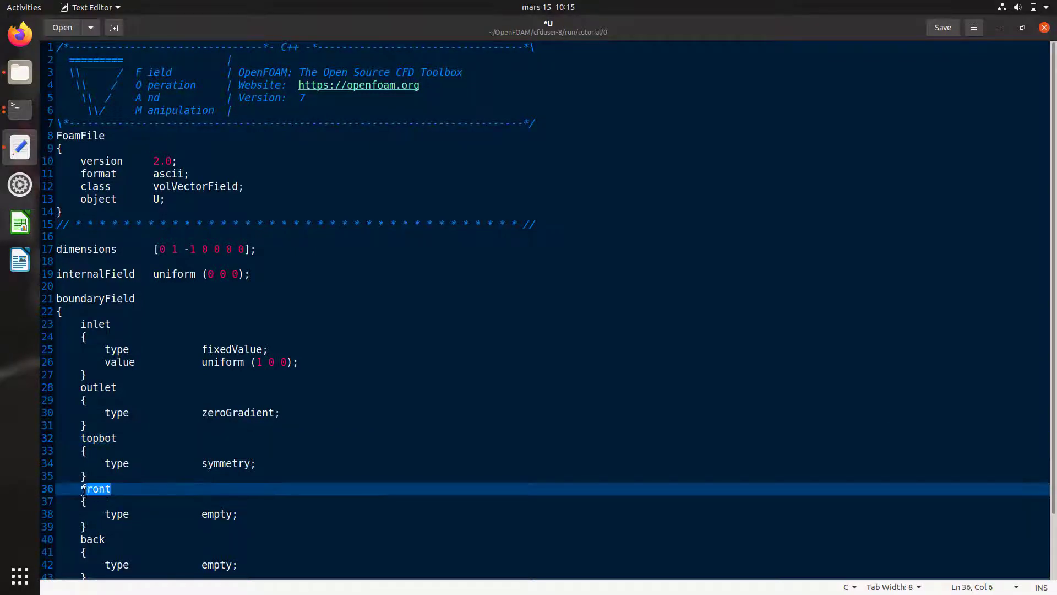
text(lateralLeft)
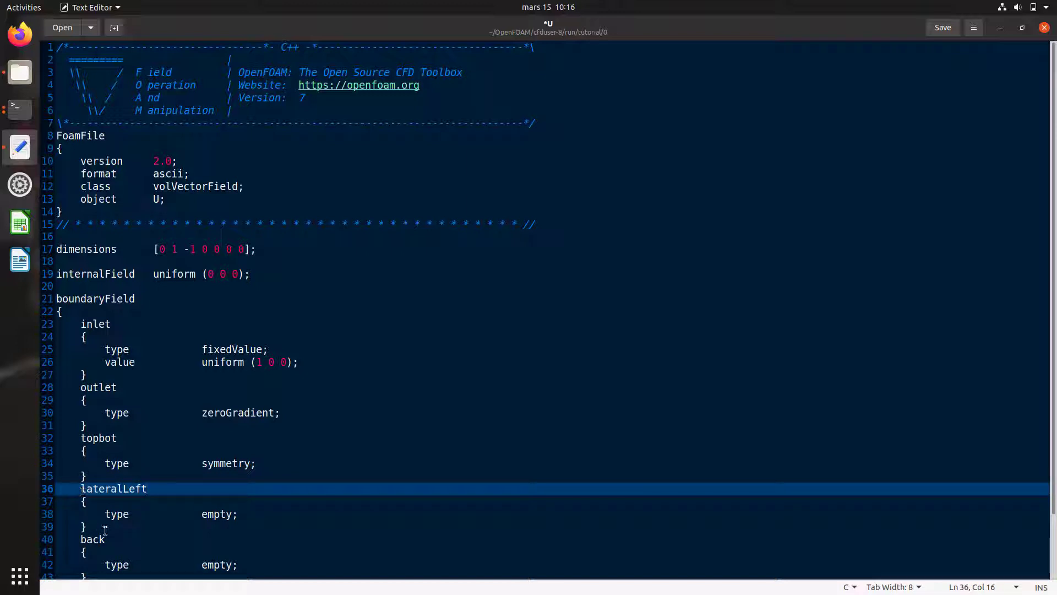
drag(105, 540, 89, 541)
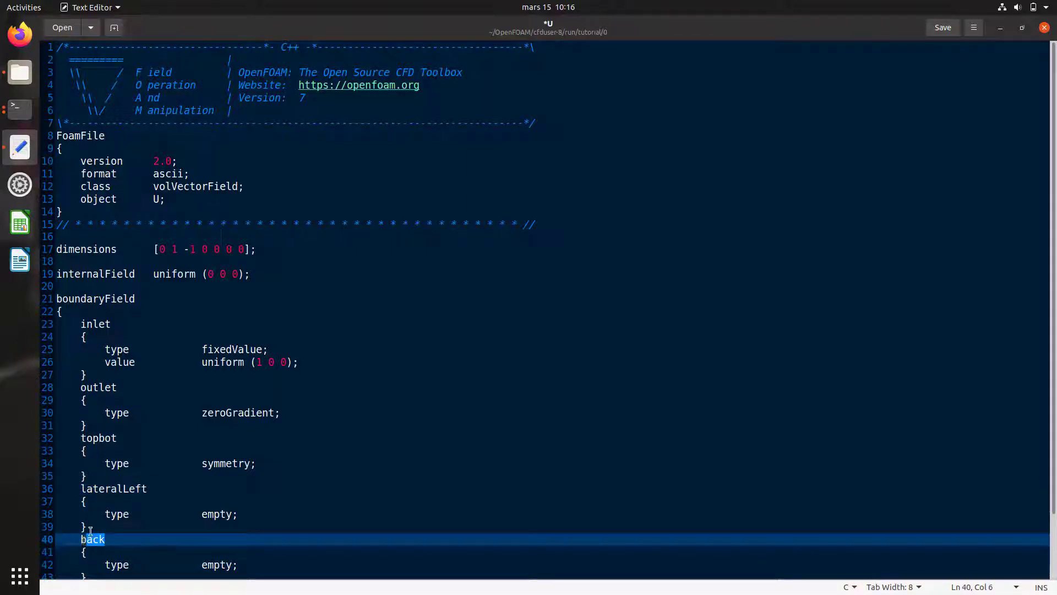
key(BackSpace)
key(BackSpace)
text(latera)
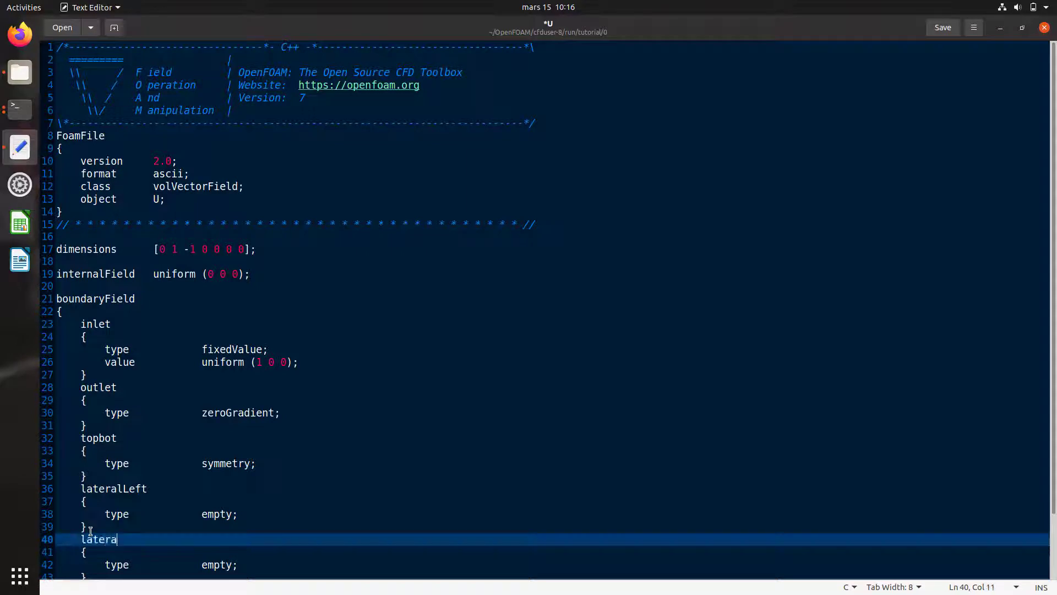
text(lRight)
Step: Rename the last patch to airfoil, save and close U, and return to the tutorial folder
scroll(184, 437, down, 2)
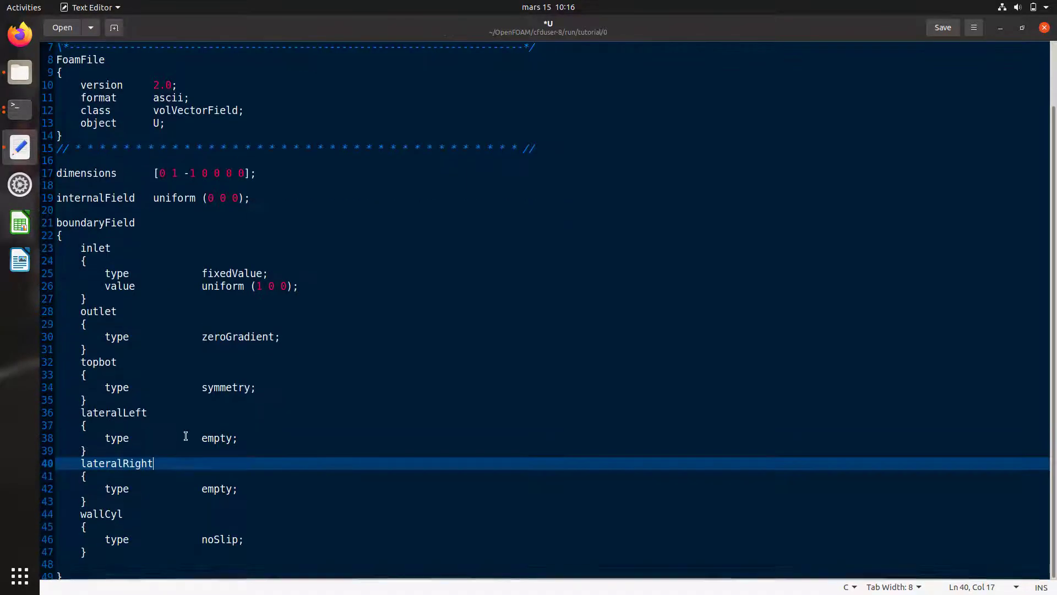
drag(124, 514, 84, 515)
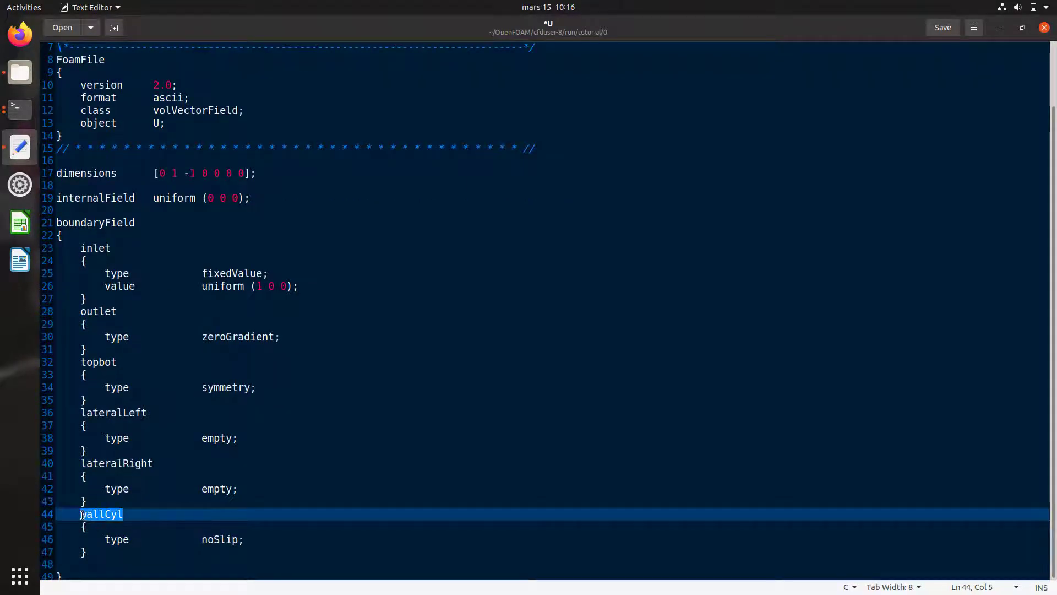
text(airfoil)
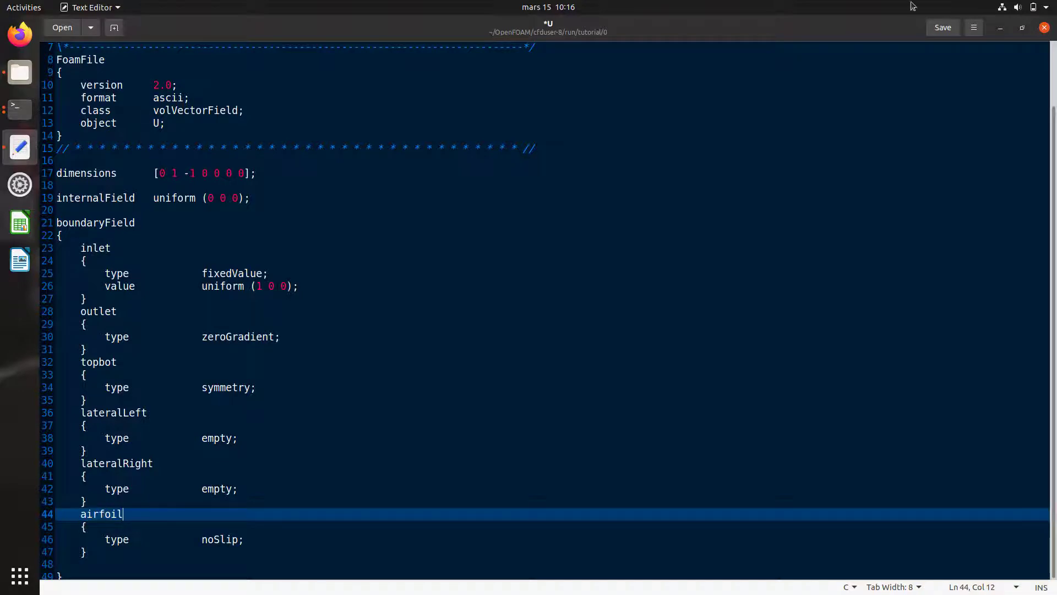
click(943, 28)
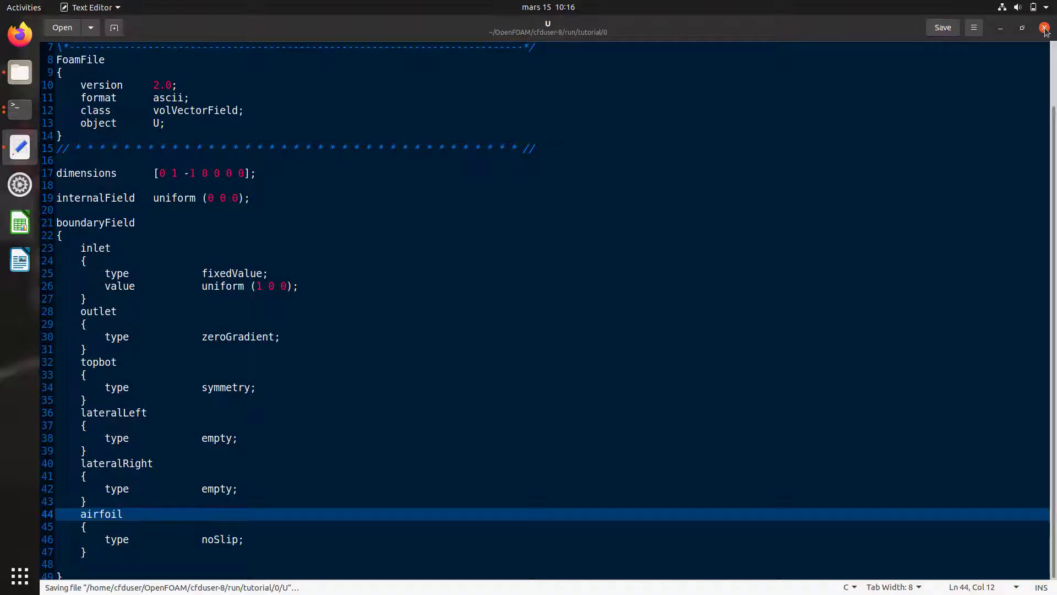
click(1044, 28)
click(54, 33)
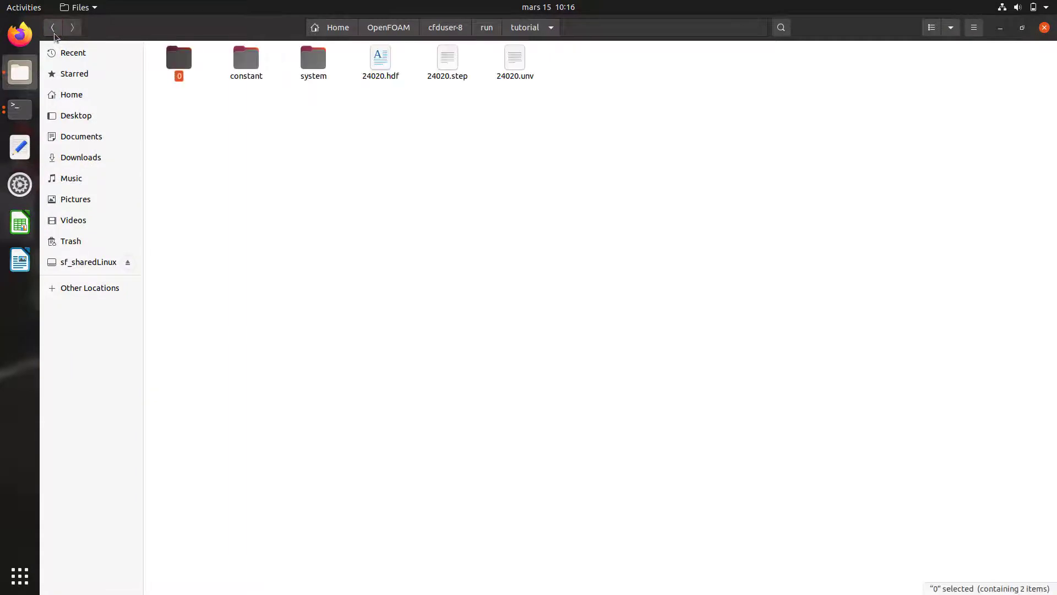
Step: Open system/controlDict and change endTime from 0.016 to 0.1
double_click(317, 65)
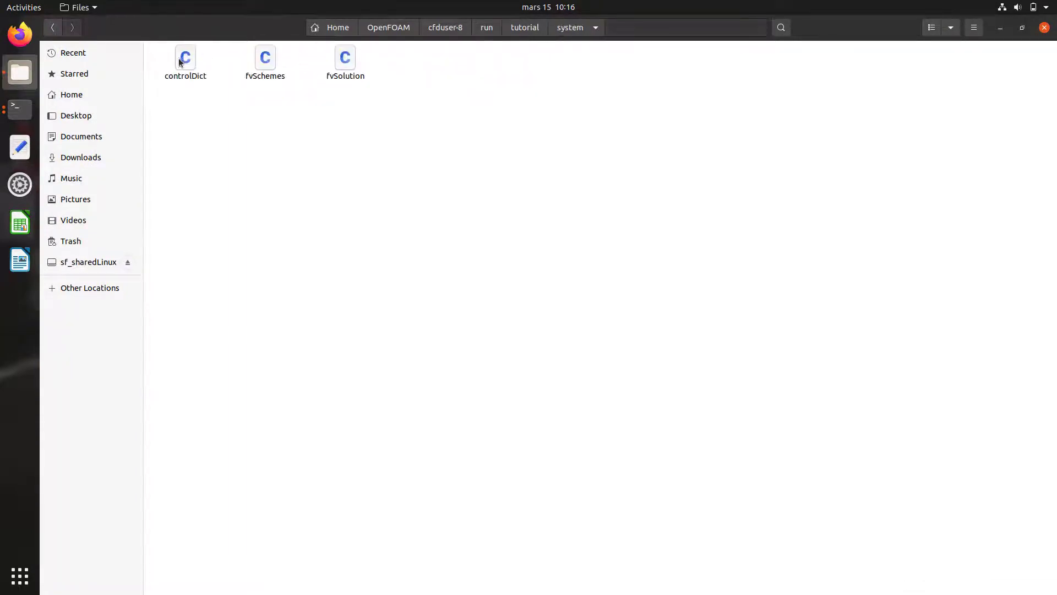
click(184, 61)
double_click(184, 59)
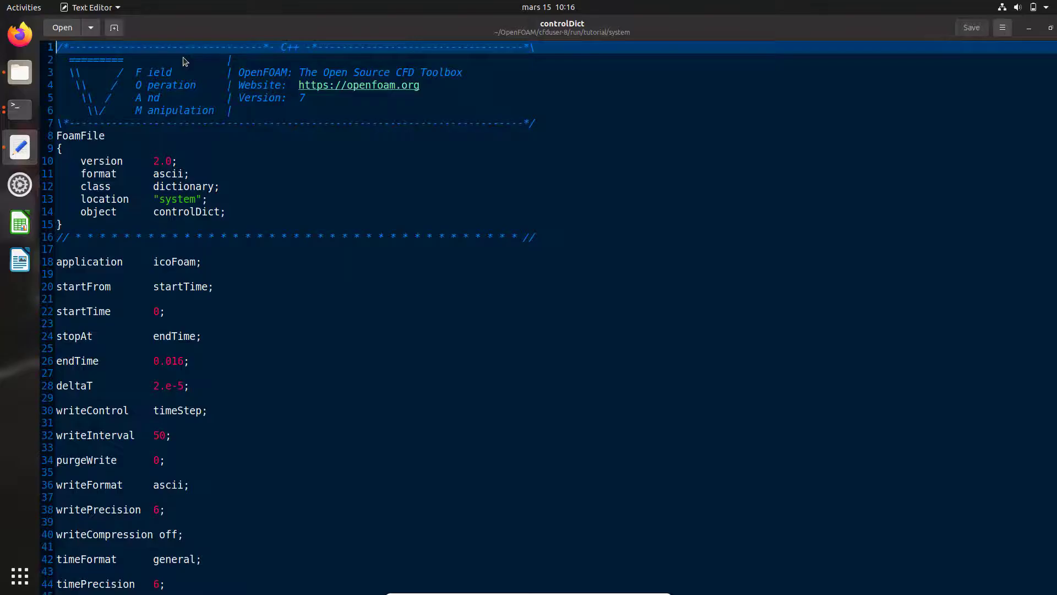
scroll(226, 238, down, 2)
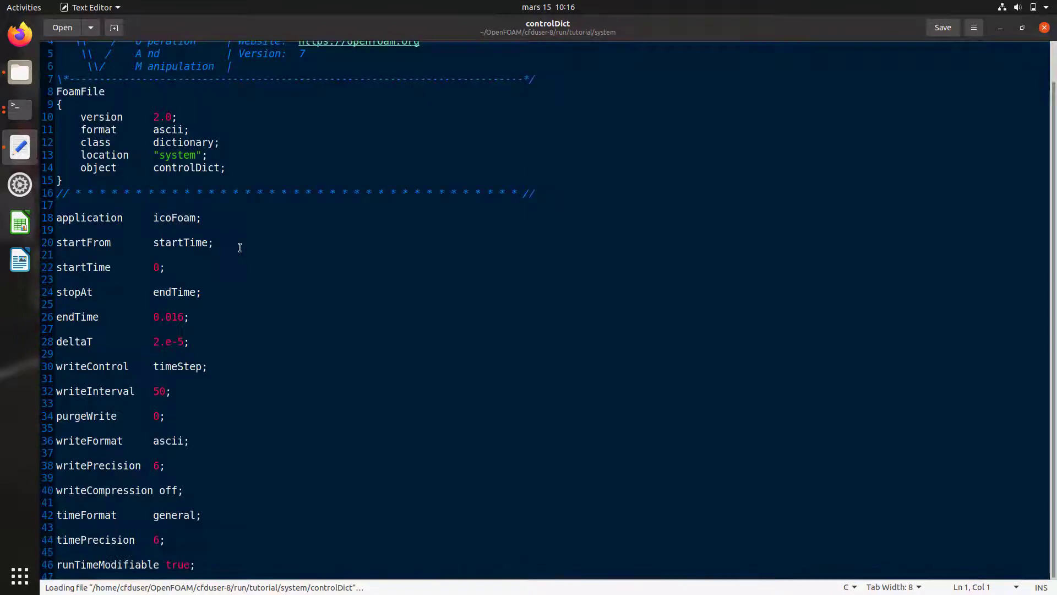
click(169, 317)
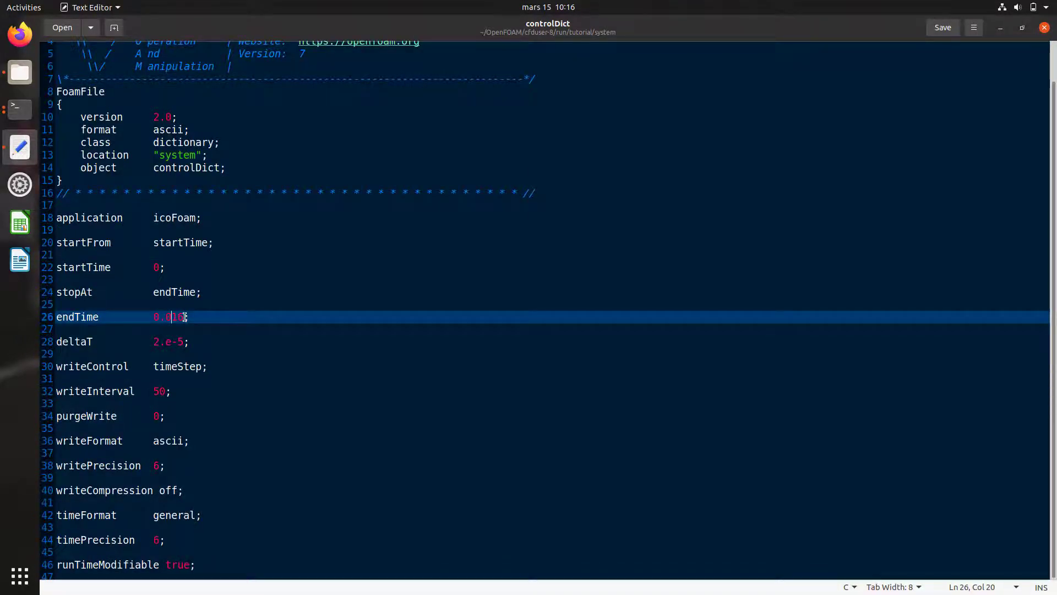
drag(185, 317, 164, 317)
text(1)
Step: Review deltaT, writeInterval and writePrecision, then save controlDict and return to the tutorial folder
click(185, 342)
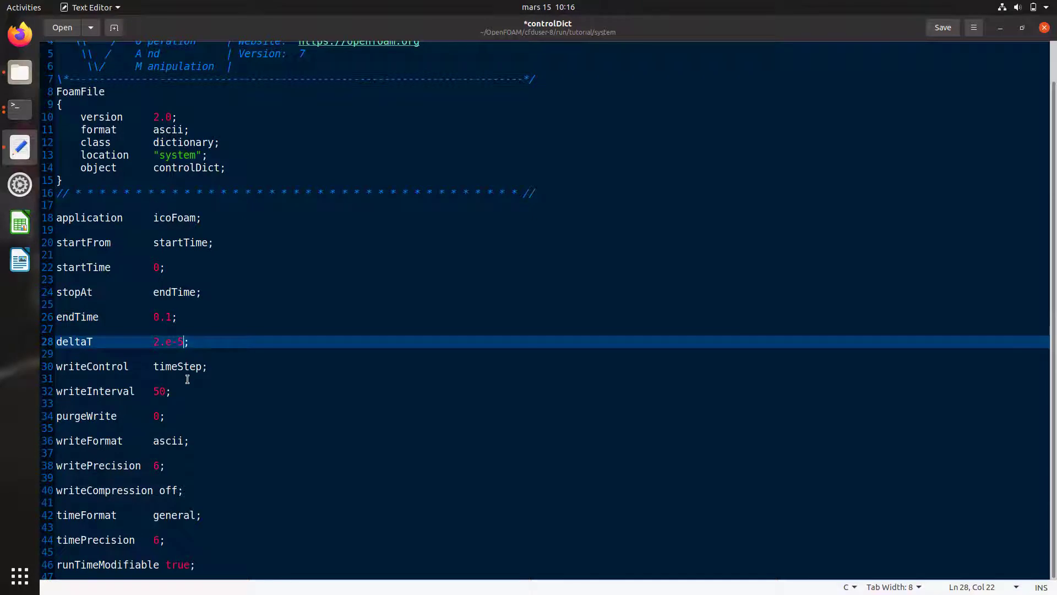
click(165, 391)
click(158, 416)
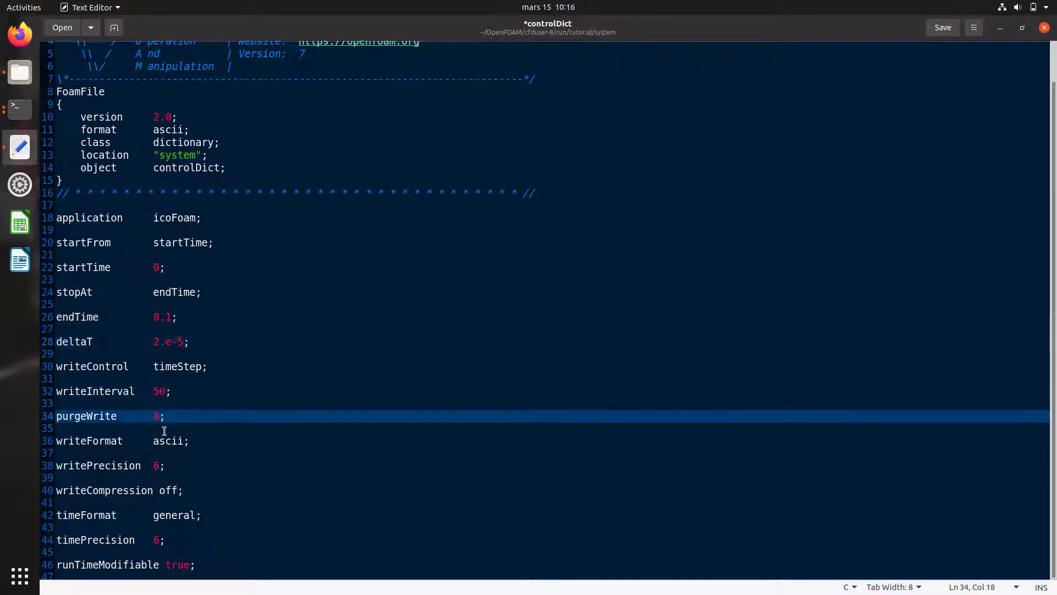
click(159, 465)
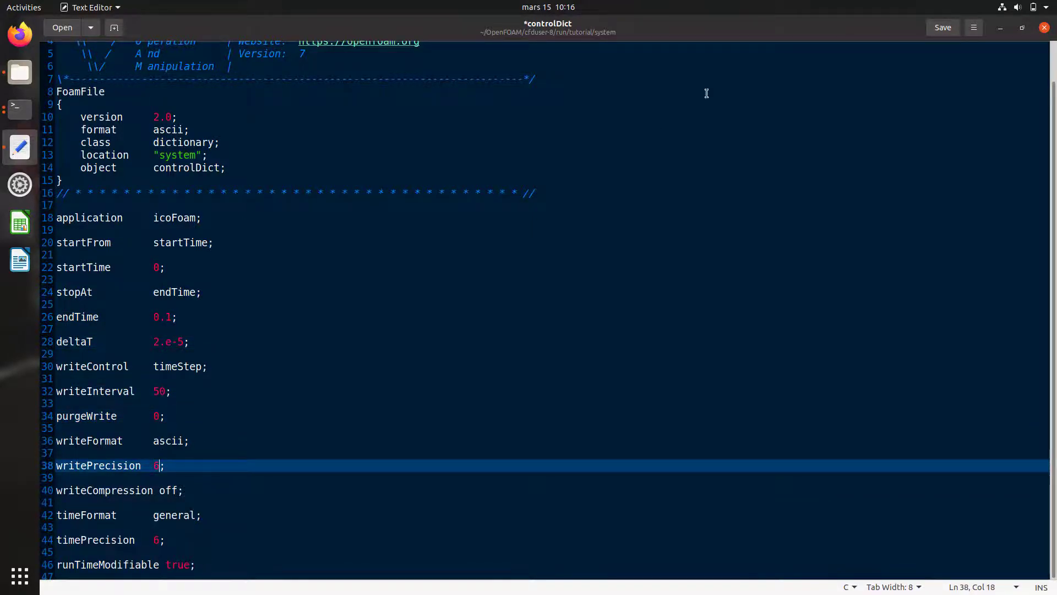
click(952, 34)
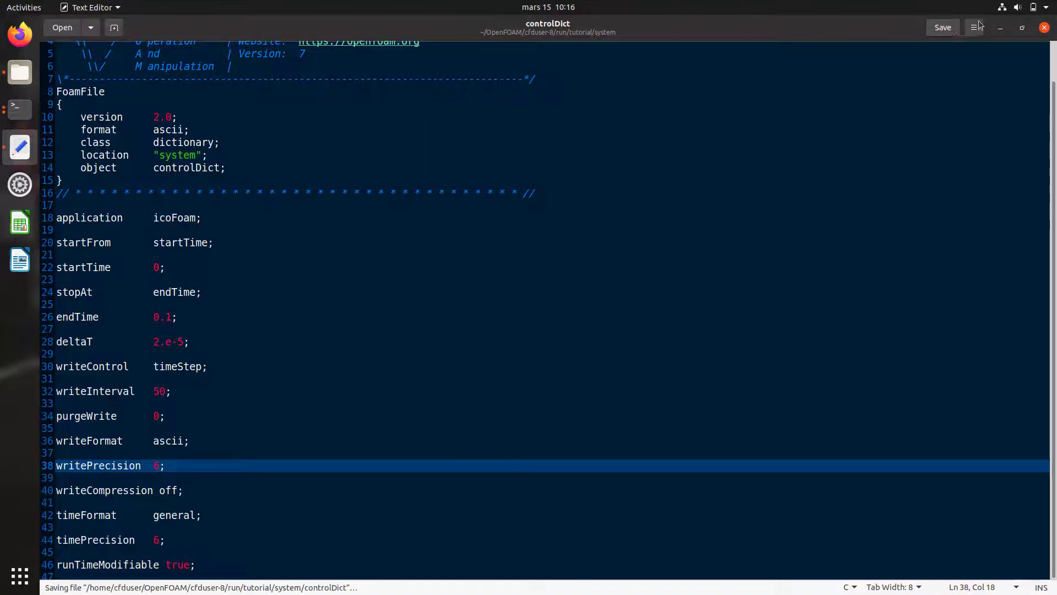
click(1045, 27)
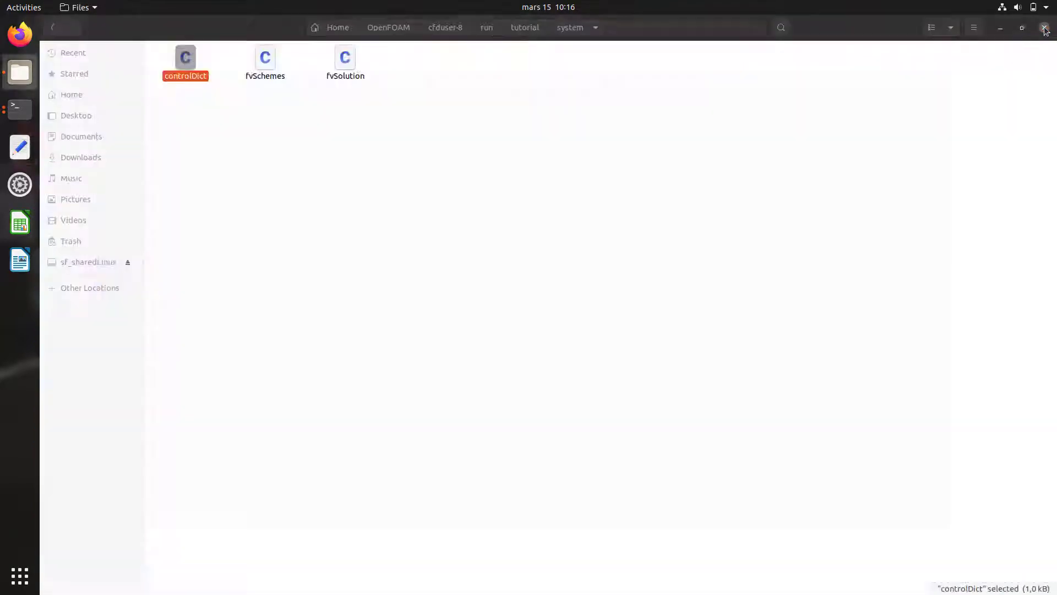
click(53, 28)
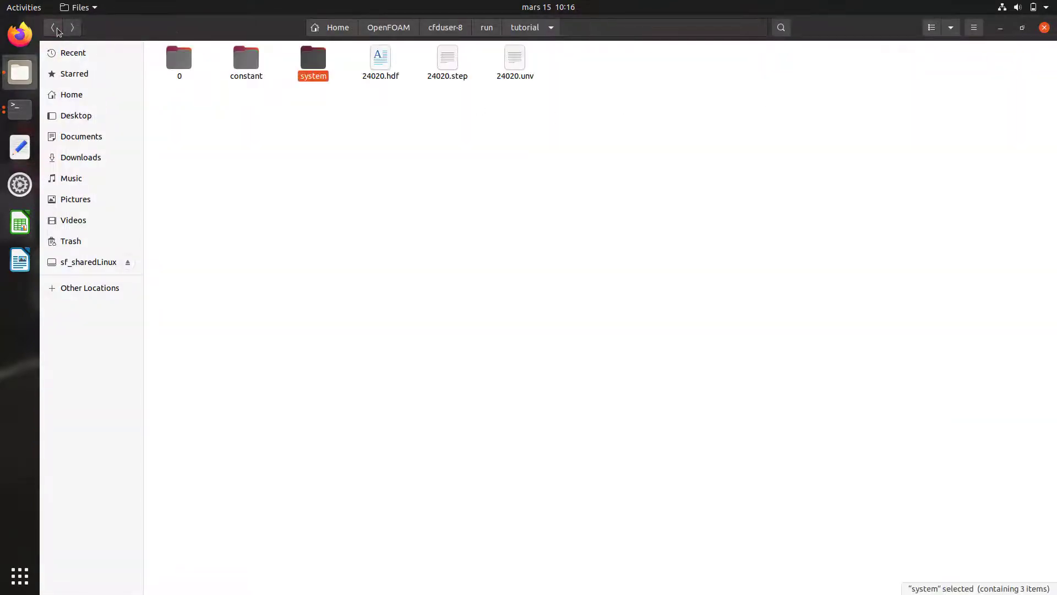
Step: Bring the terminal to the screen centre and start the icoFoam solver on the case
click(19, 109)
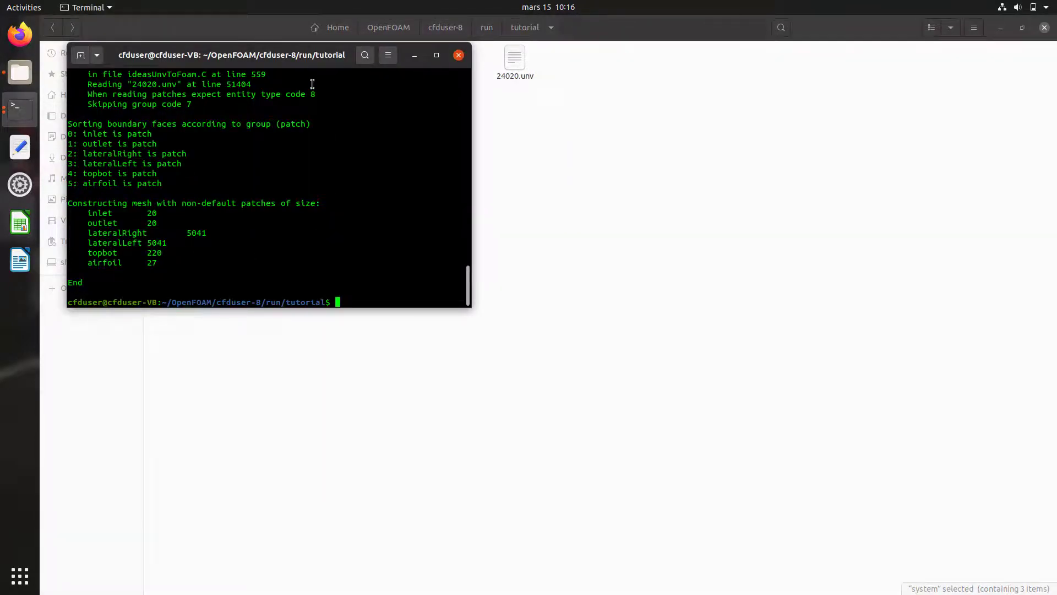
drag(302, 64, 572, 205)
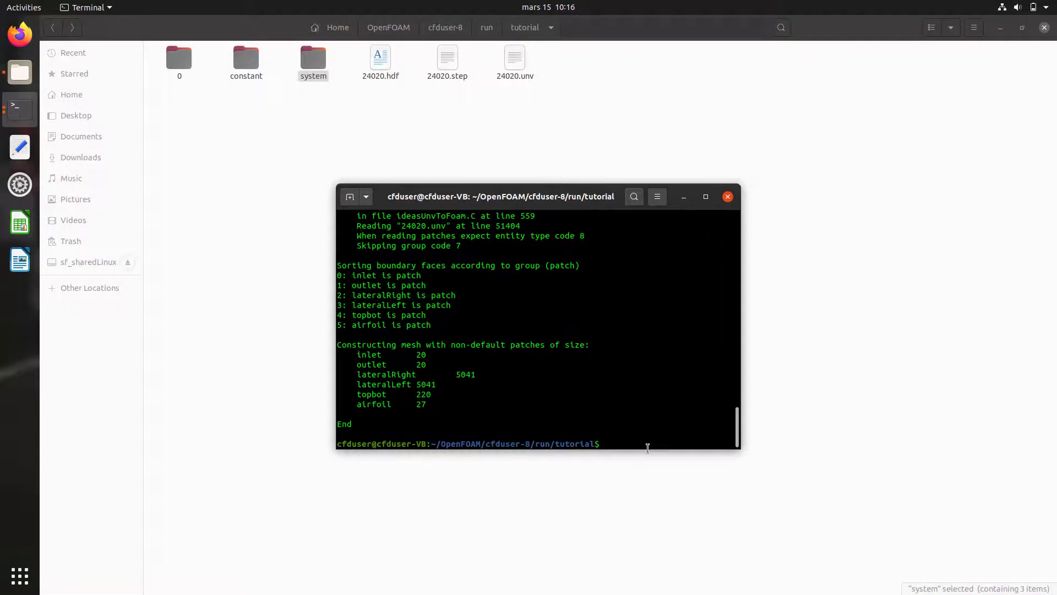
text(icoFoam)
key(Return)
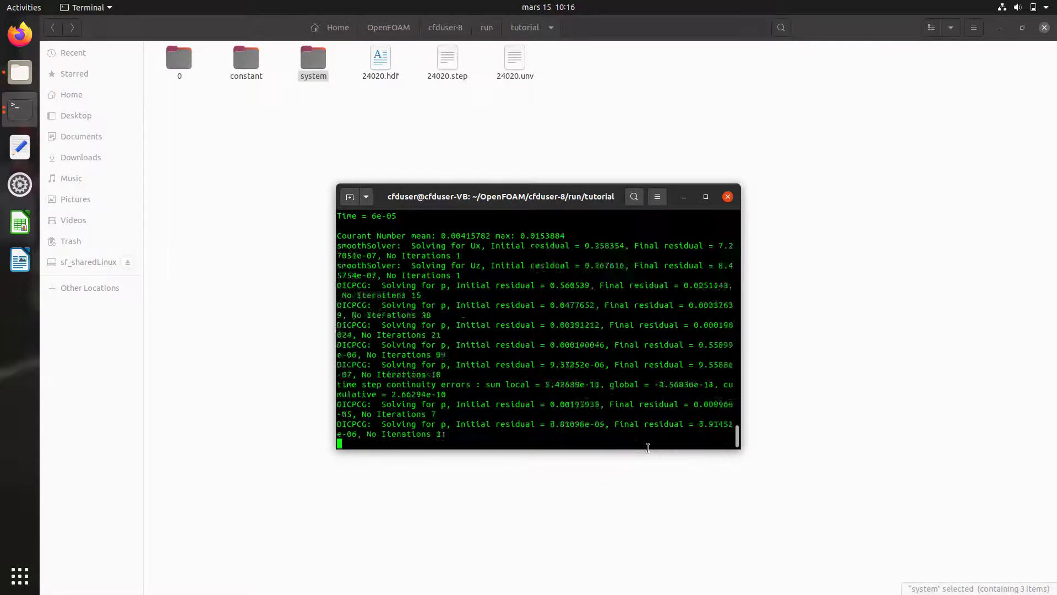
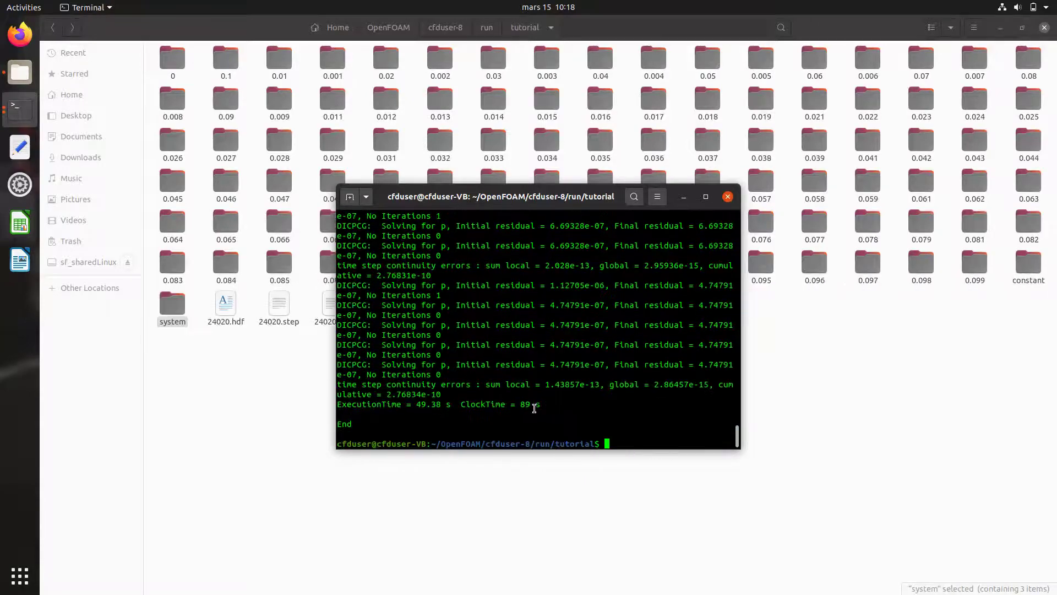
Step: Highlight the solver's final ExecutionTime line (49.38 s) and minimize the terminal
triple_click(548, 406)
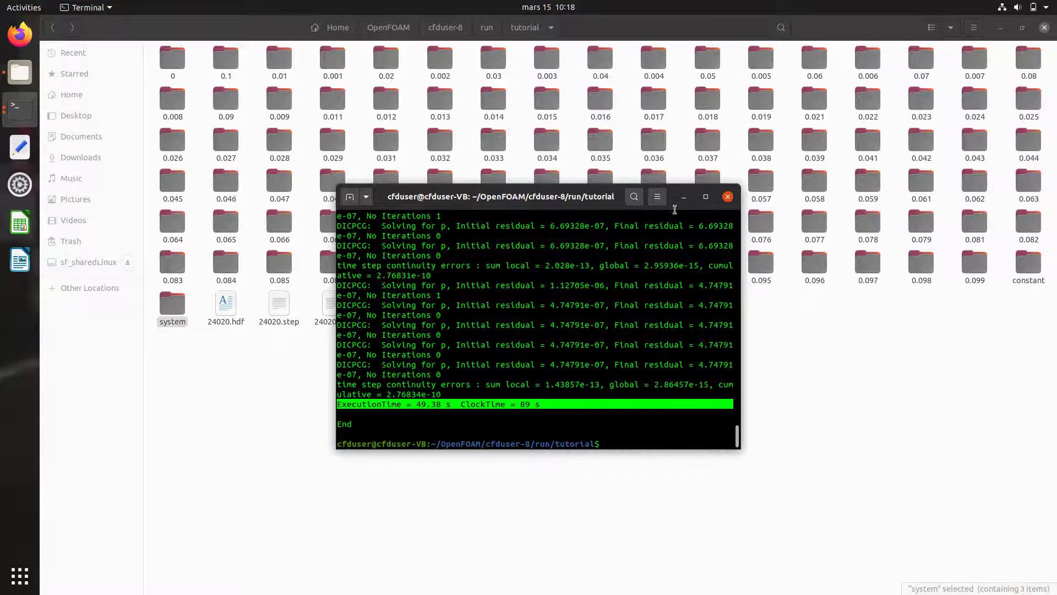
click(683, 197)
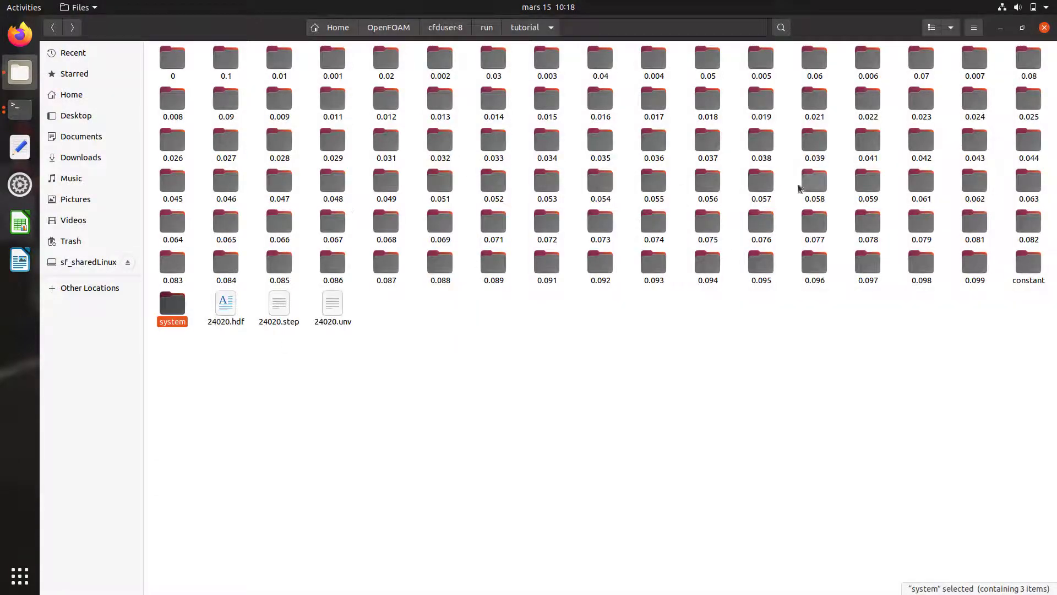
double_click(705, 147)
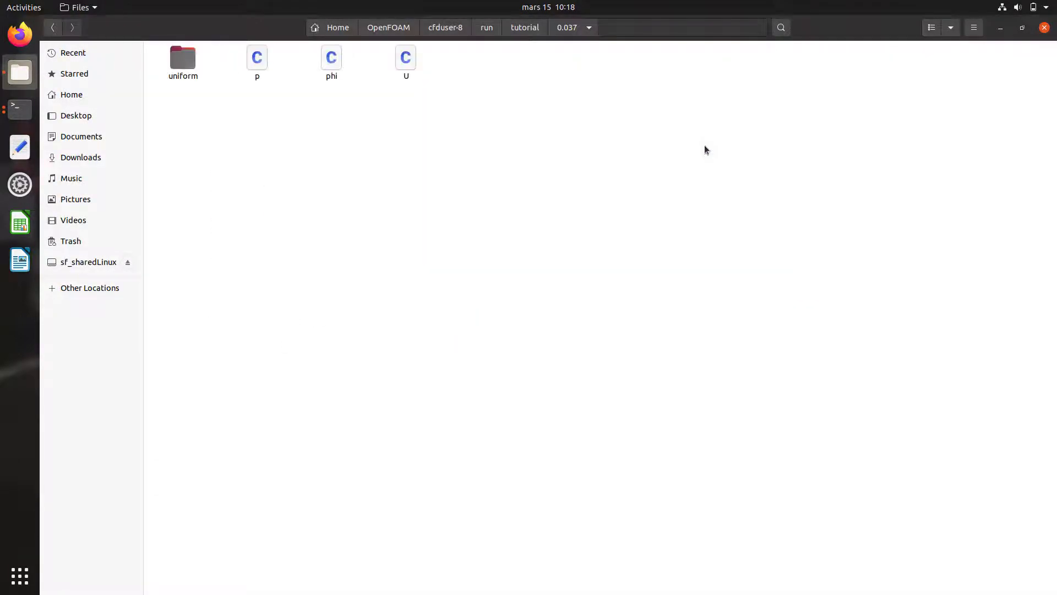
double_click(185, 65)
double_click(200, 72)
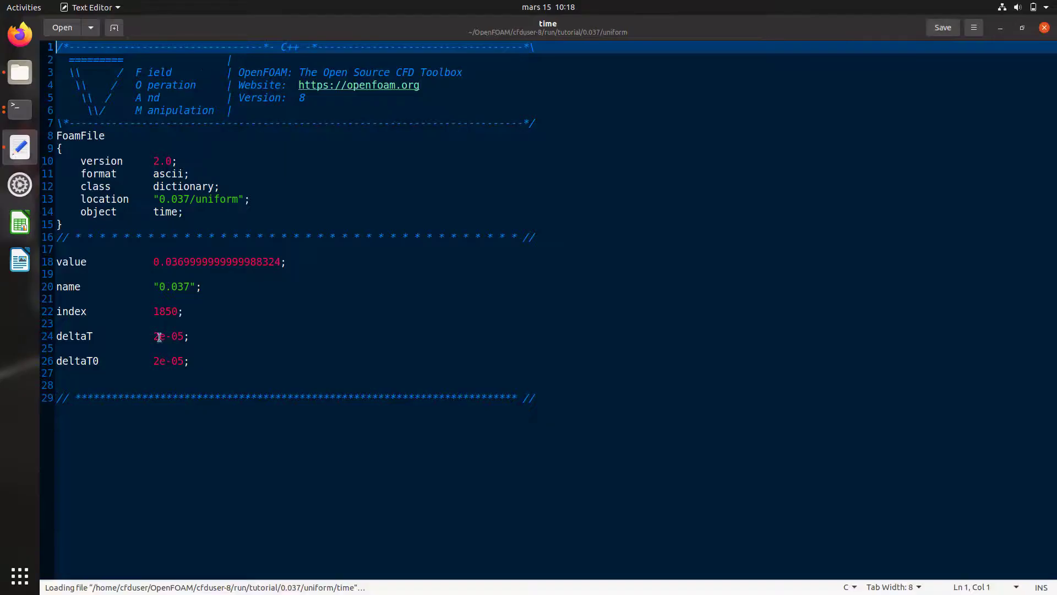
click(1046, 27)
click(53, 27)
double_click(255, 59)
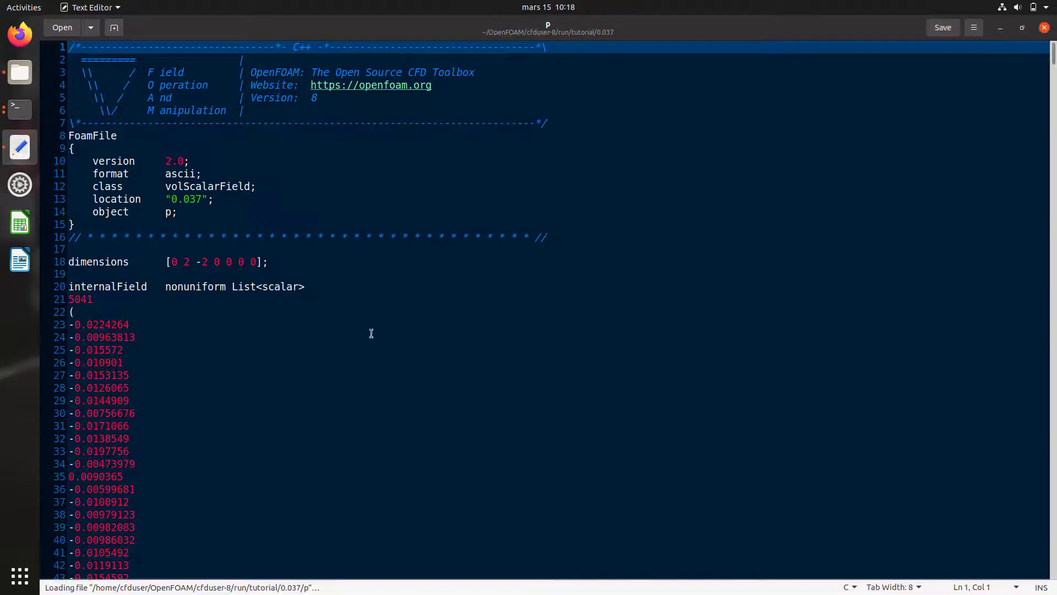
scroll(250, 378, down, 5)
click(1045, 28)
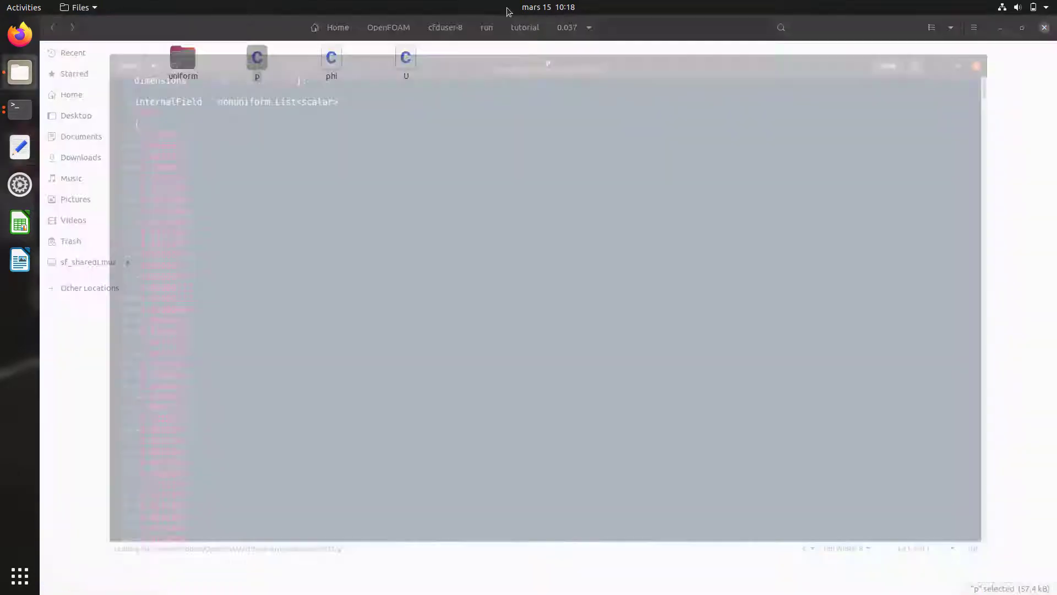
click(54, 27)
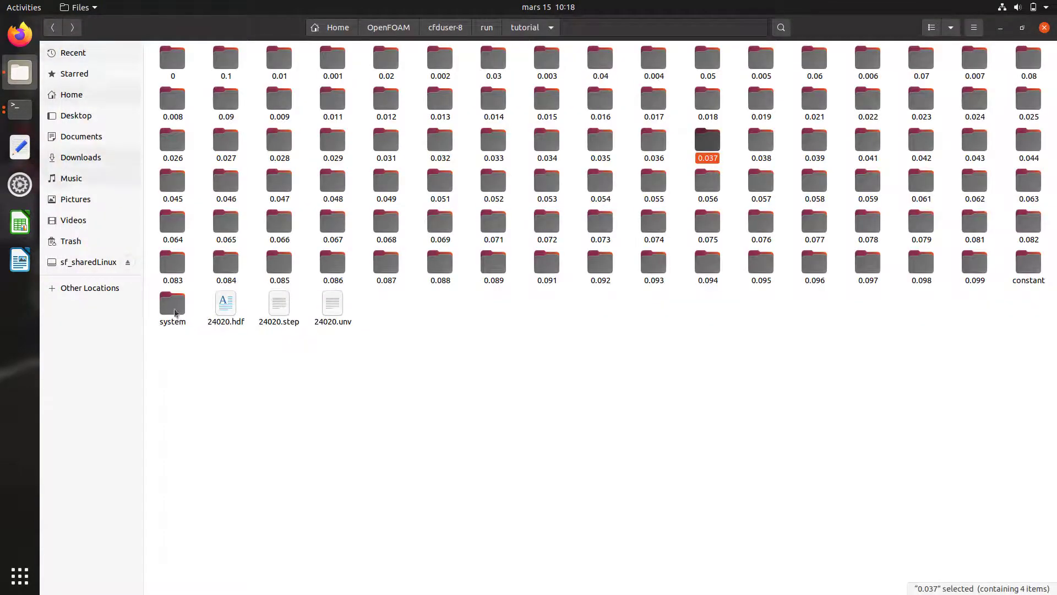
Step: Run paraFoam from the terminal to open the tutorial case in ParaView
click(20, 109)
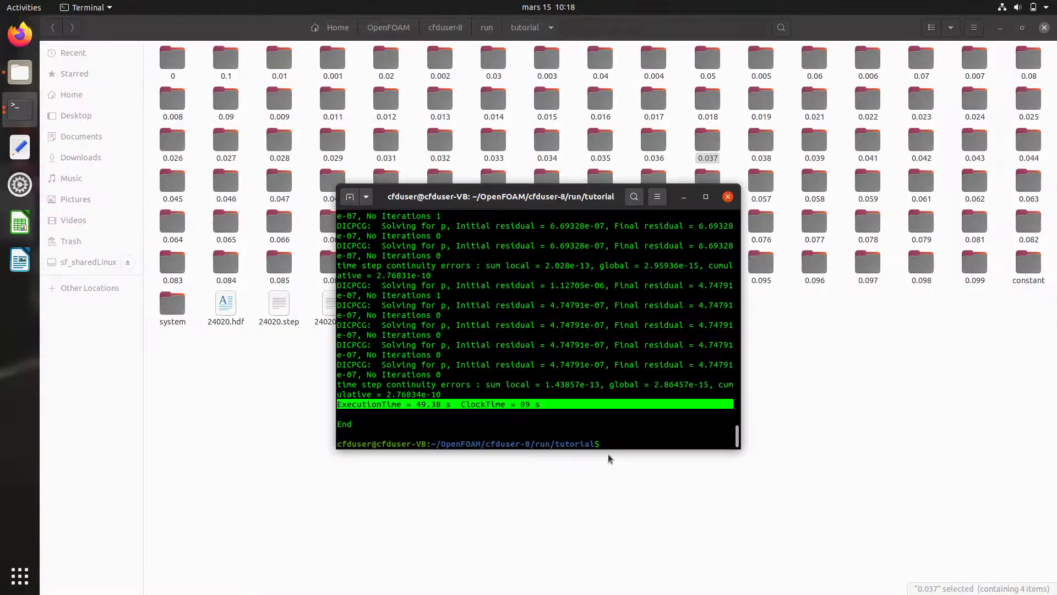
click(613, 447)
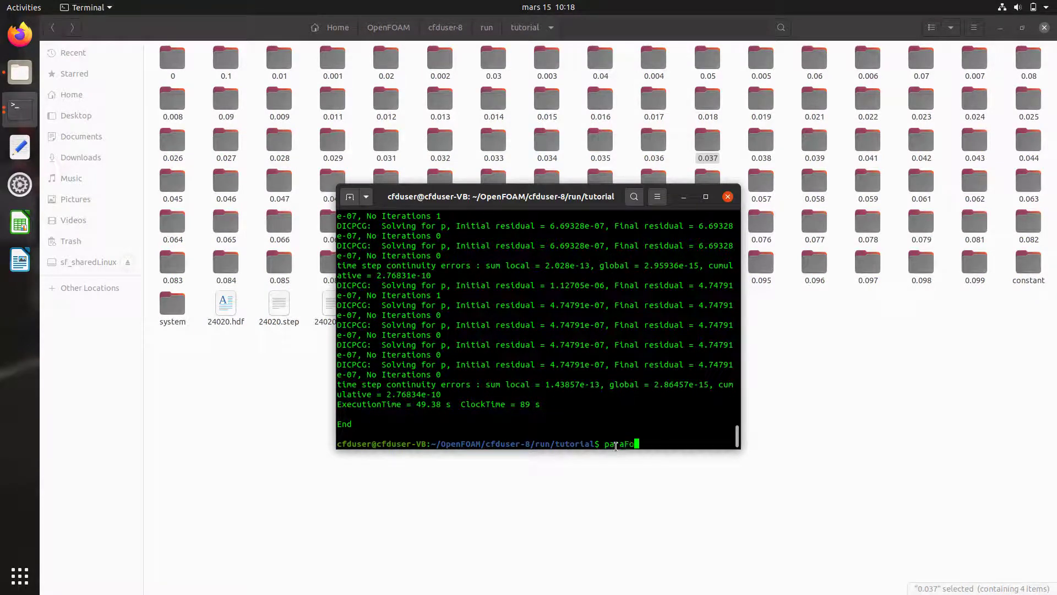
key(Return)
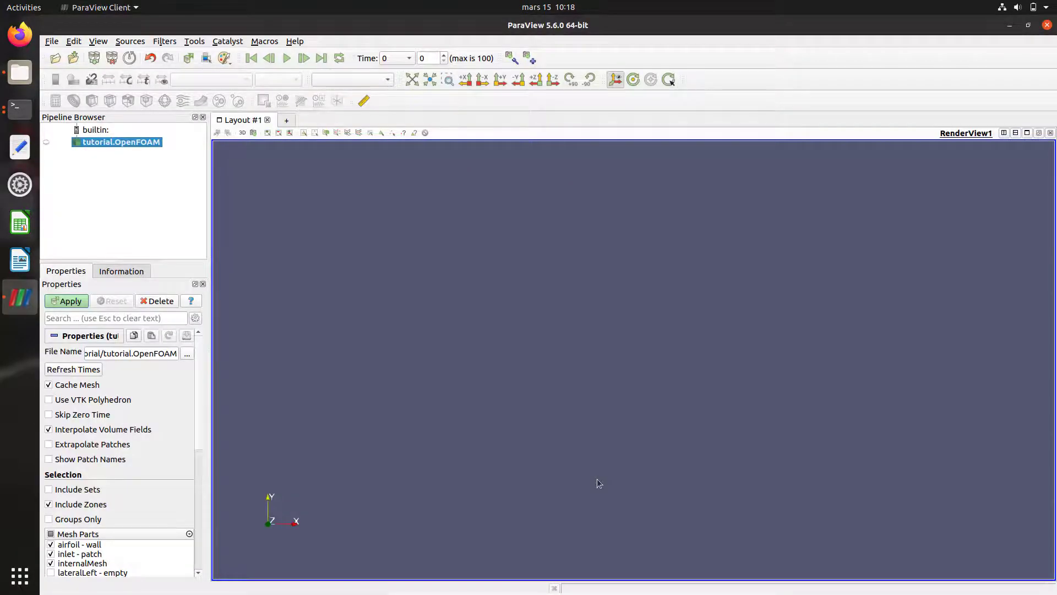
Step: Apply the airfoil mesh, tilt it into view, colour it by pressure p, and play the animation
click(71, 303)
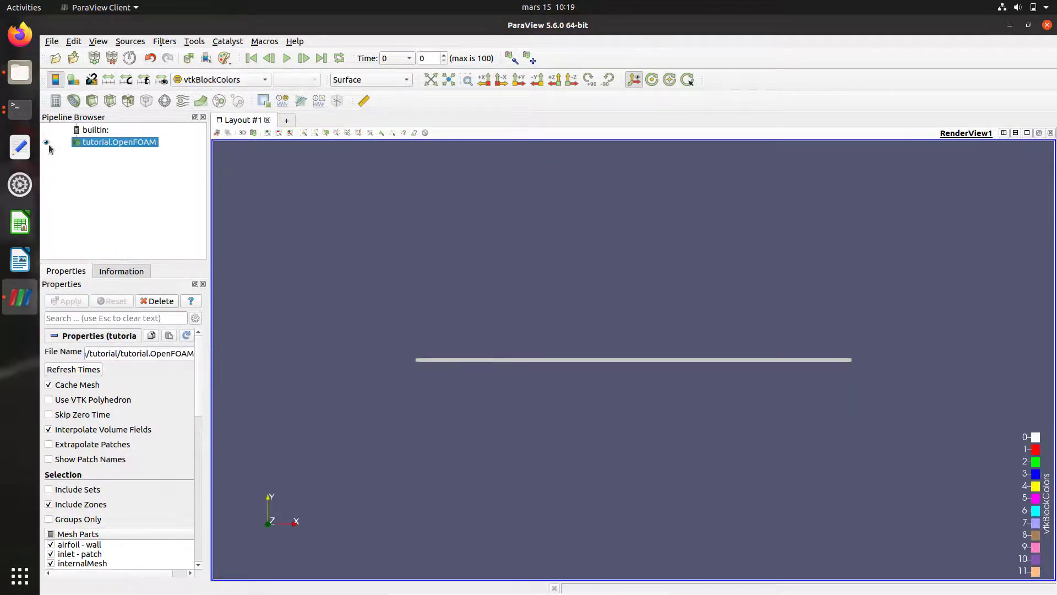
drag(541, 383, 502, 424)
click(256, 80)
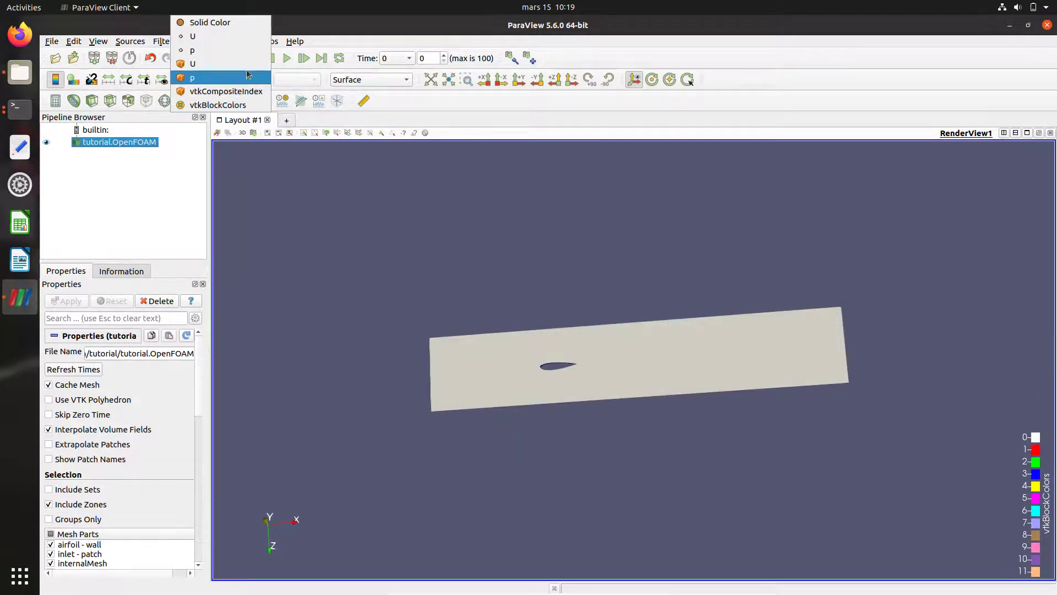
click(246, 71)
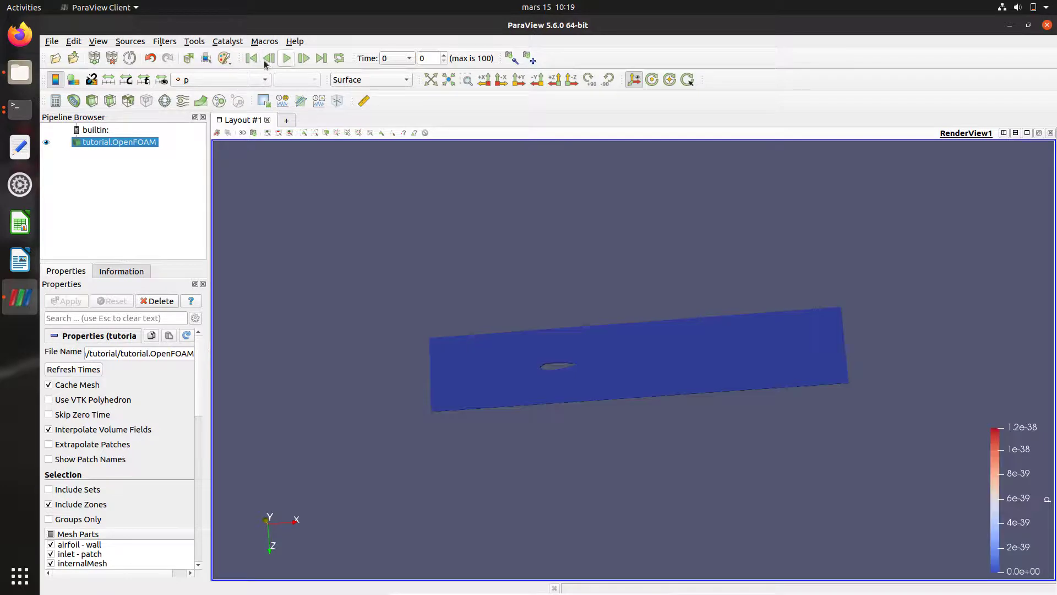
click(287, 58)
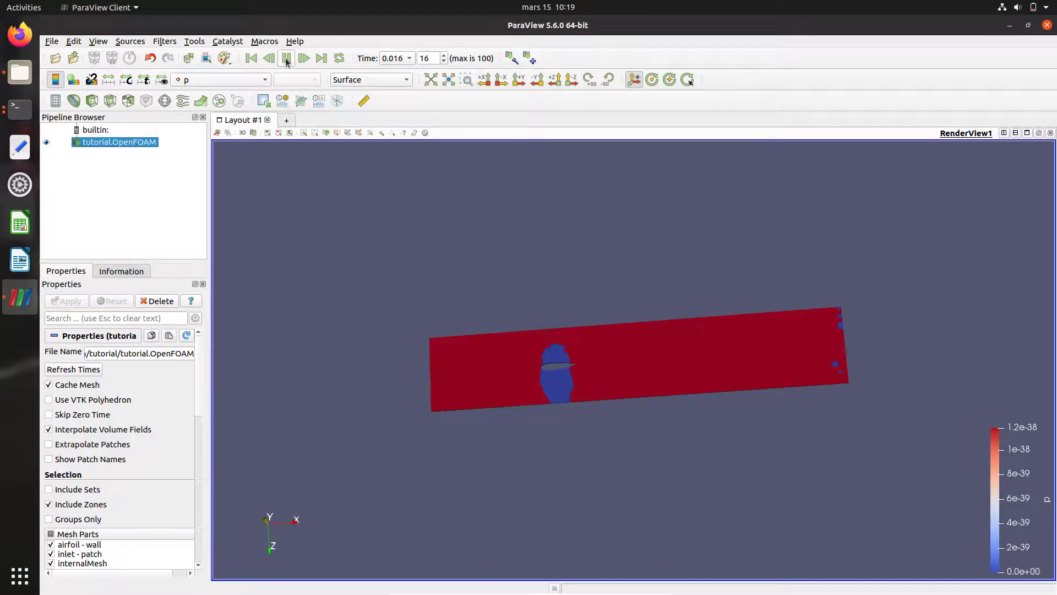
Step: Colour the airfoil mesh by velocity magnitude U and zoom in
click(242, 80)
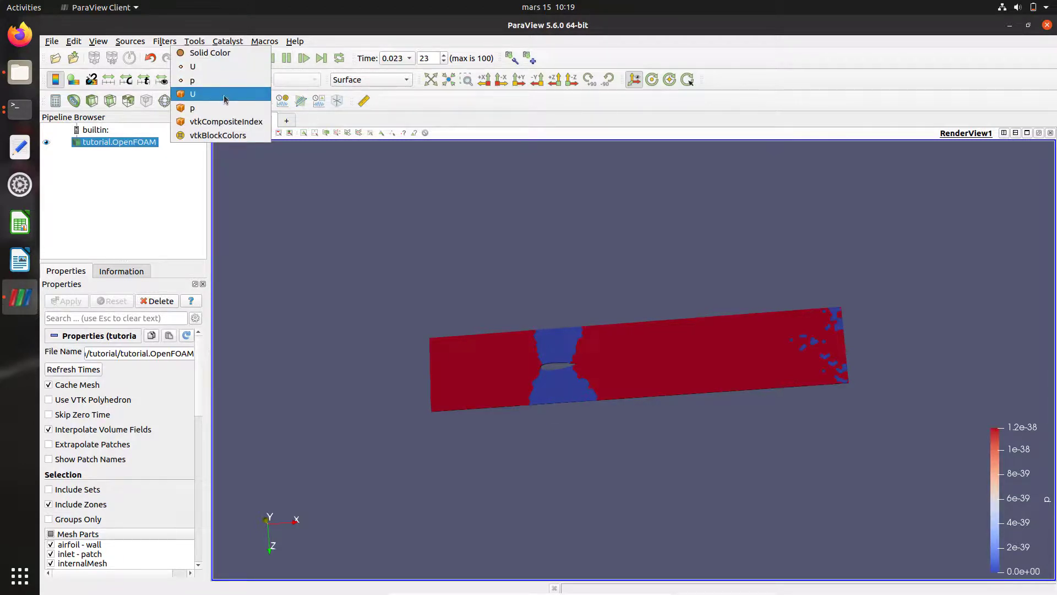
click(223, 67)
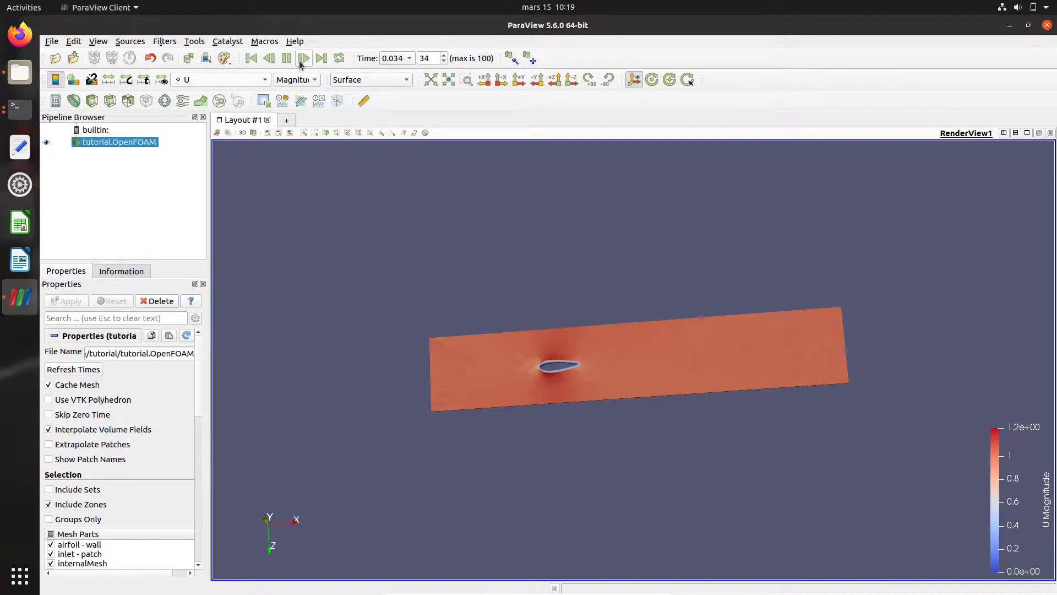
scroll(566, 370, up, 2)
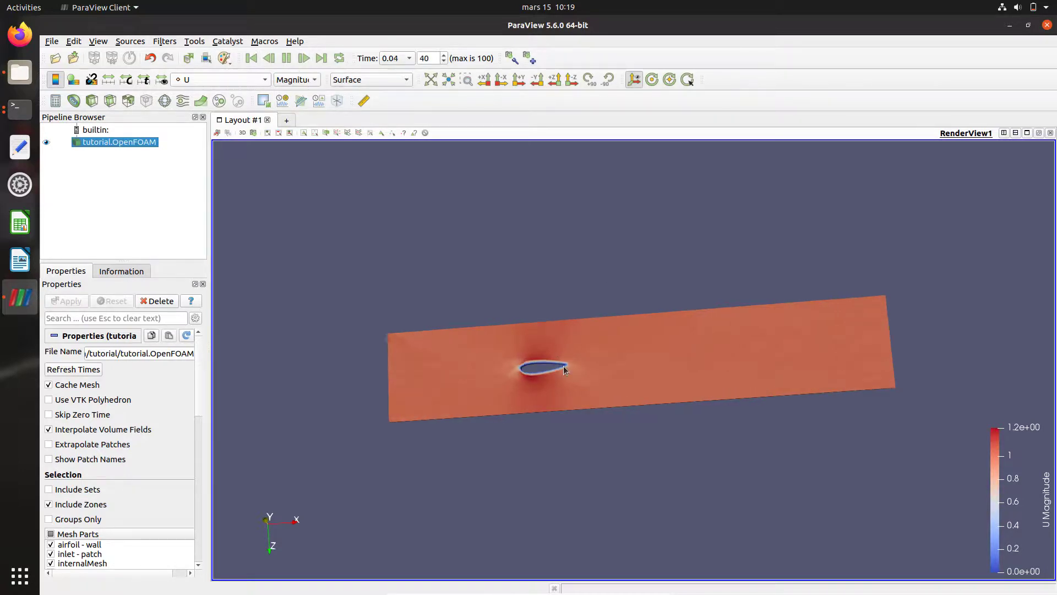
scroll(536, 372, up, 2)
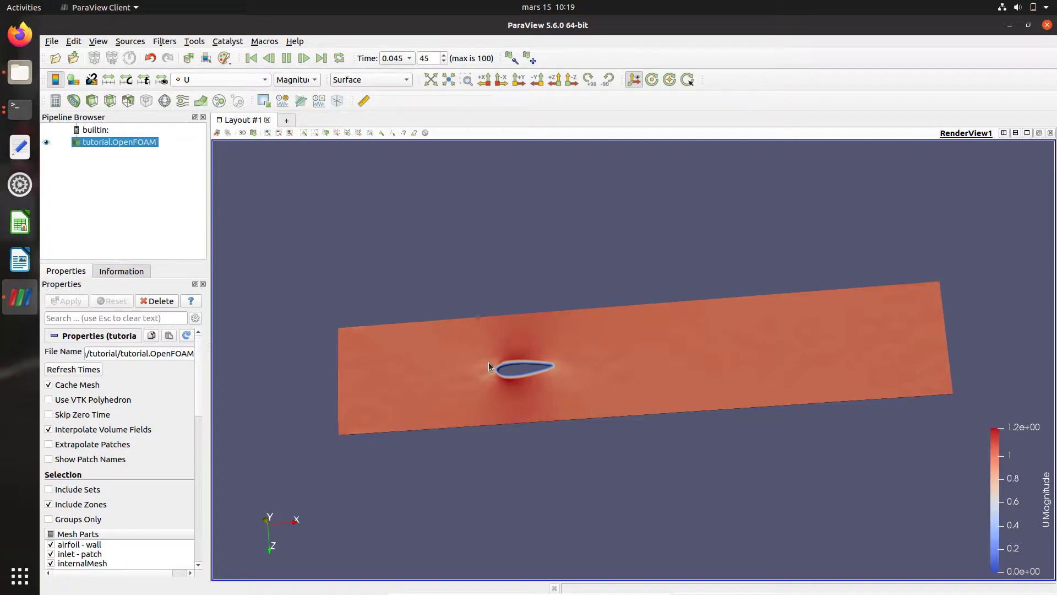
Step: Pause the animation at time 0.054 and rotate the plane to an angled view
click(286, 58)
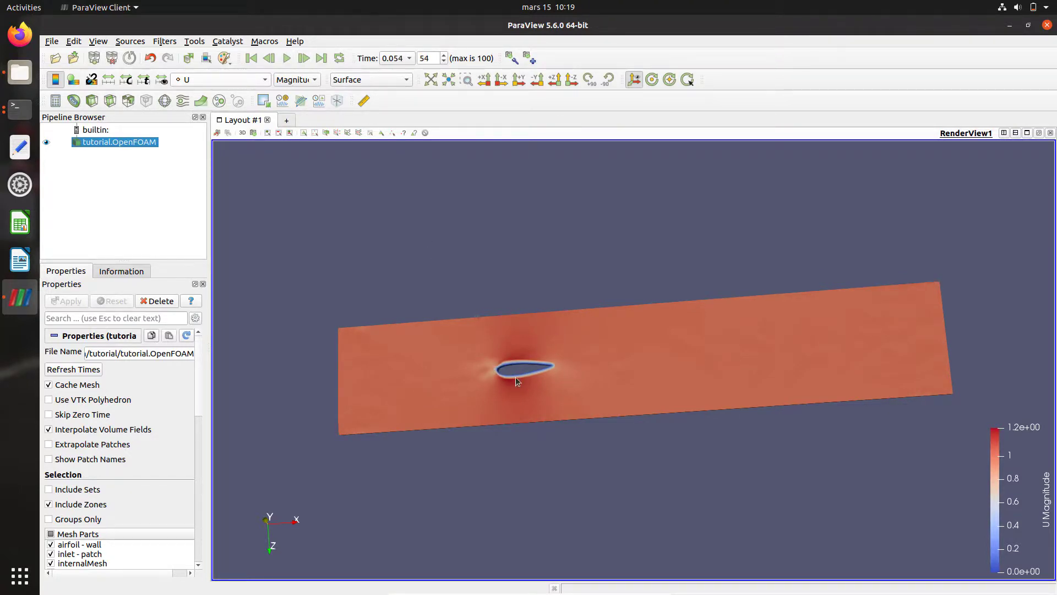
scroll(518, 369, up, 2)
scroll(520, 364, up, 2)
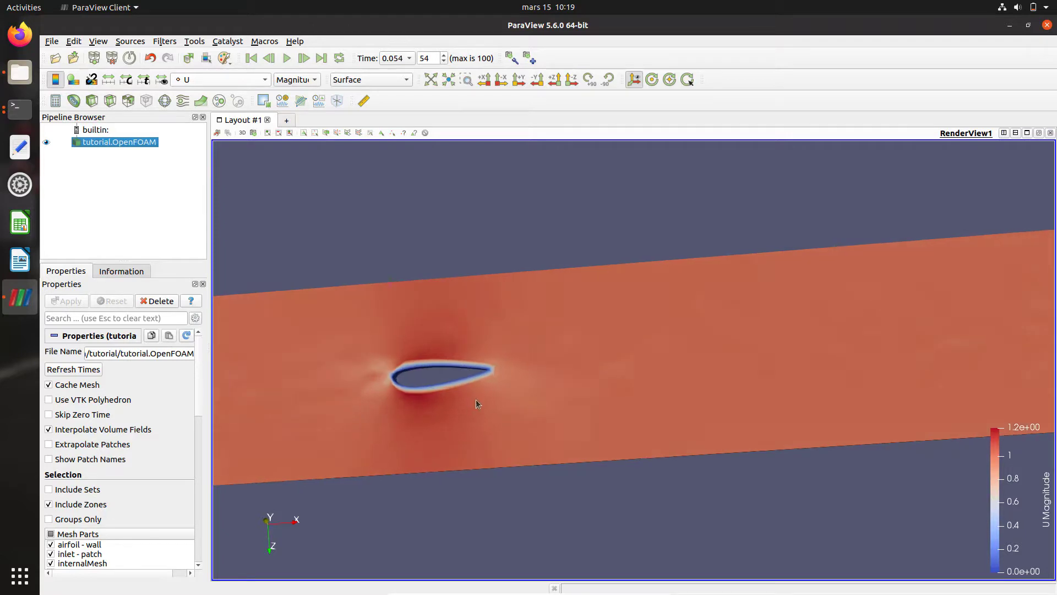
scroll(476, 398, up, 2)
drag(482, 414, 483, 370)
scroll(482, 371, down, 3)
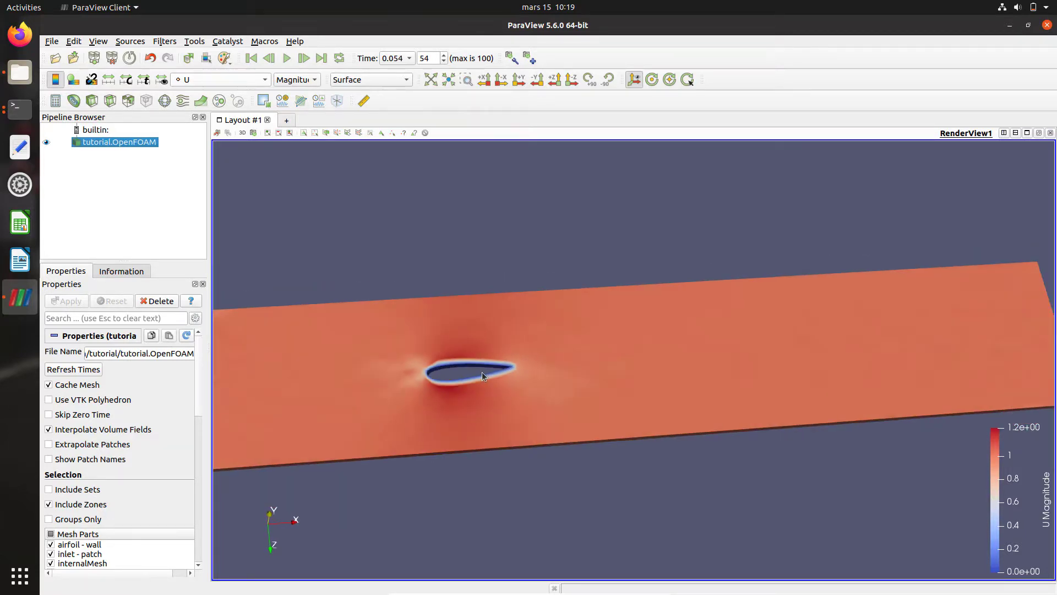